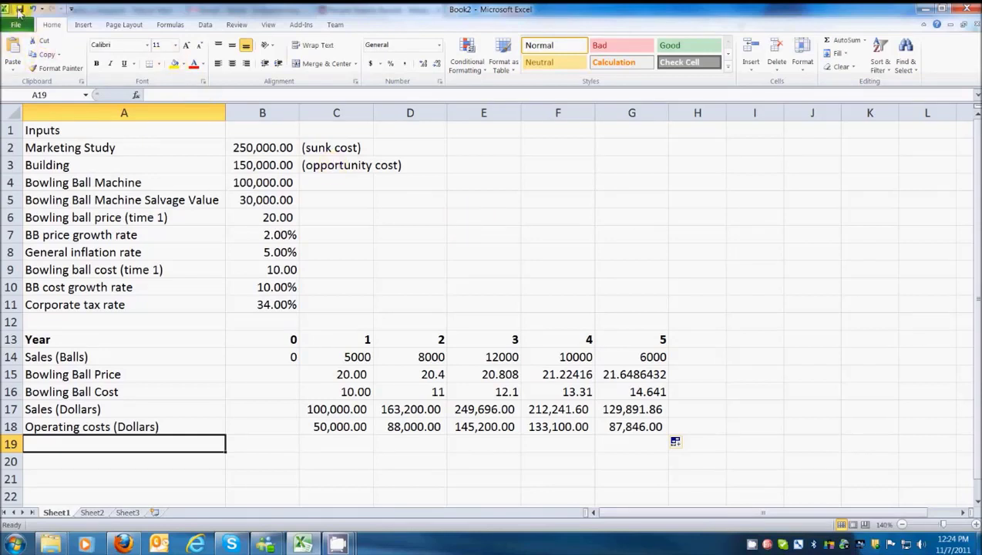
- Save the workbook as 'Baldwin Company Example' in Teaching > FIN 780 Online
{"action": "key", "text": "ctrl+s"}
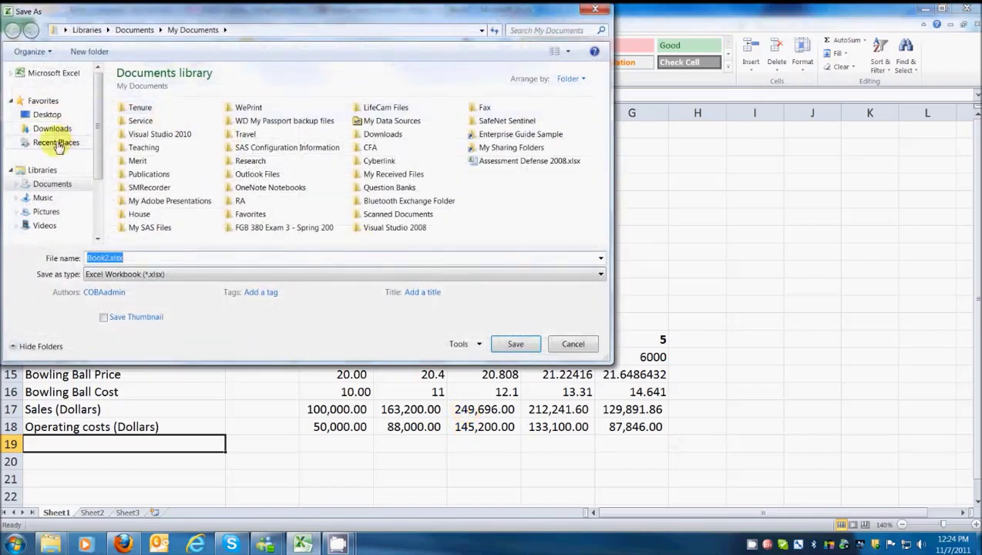
{"action": "double_click", "coordinate": [128, 147]}
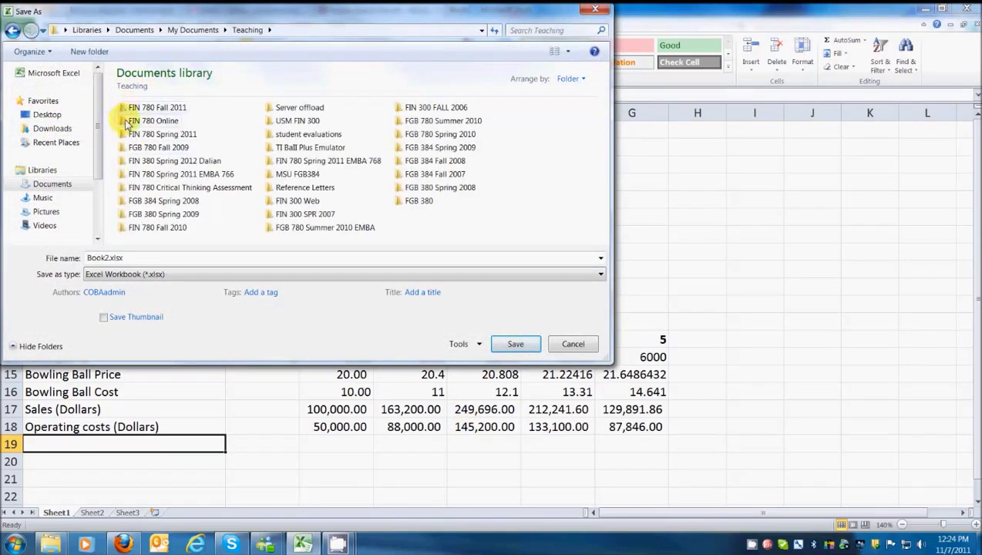
{"action": "double_click", "coordinate": [125, 124]}
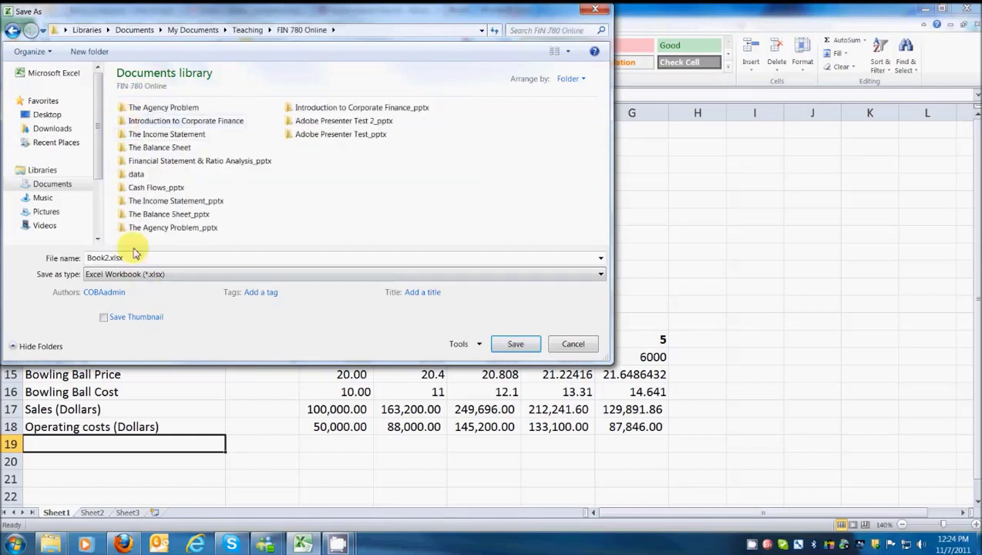
{"action": "double_click", "coordinate": [100, 258]}
{"action": "left_click", "coordinate": [108, 257]}
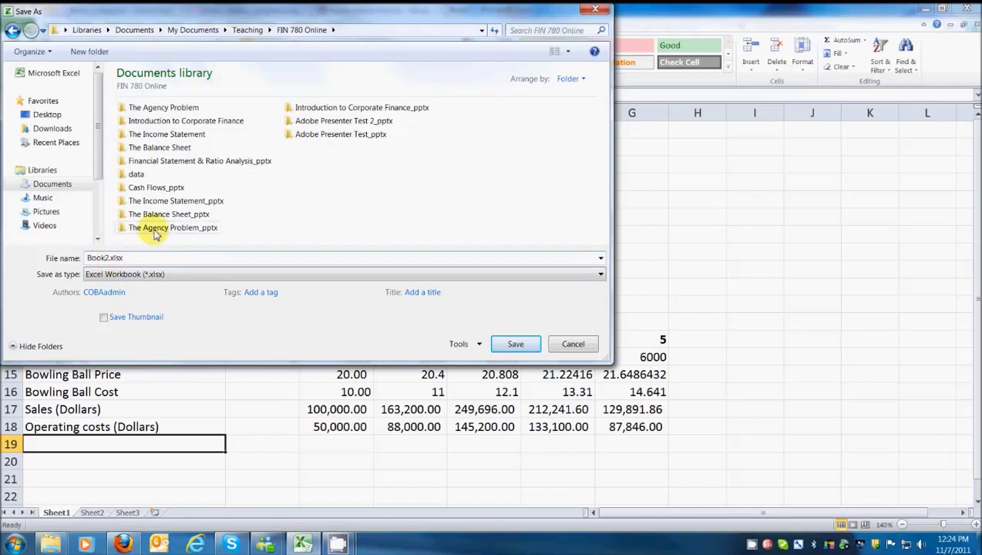
{"action": "key", "text": "BackSpace"}
{"action": "key", "text": "BackSpace"}
{"action": "key", "text": "BackSpace"}
{"action": "key", "text": "BackSpace"}
{"action": "type", "text": "BA"}
{"action": "key", "text": "BackSpace"}
{"action": "type", "text": "aldwin "}
{"action": "type", "text": "Company Example"}
{"action": "left_click", "coordinate": [515, 344]}
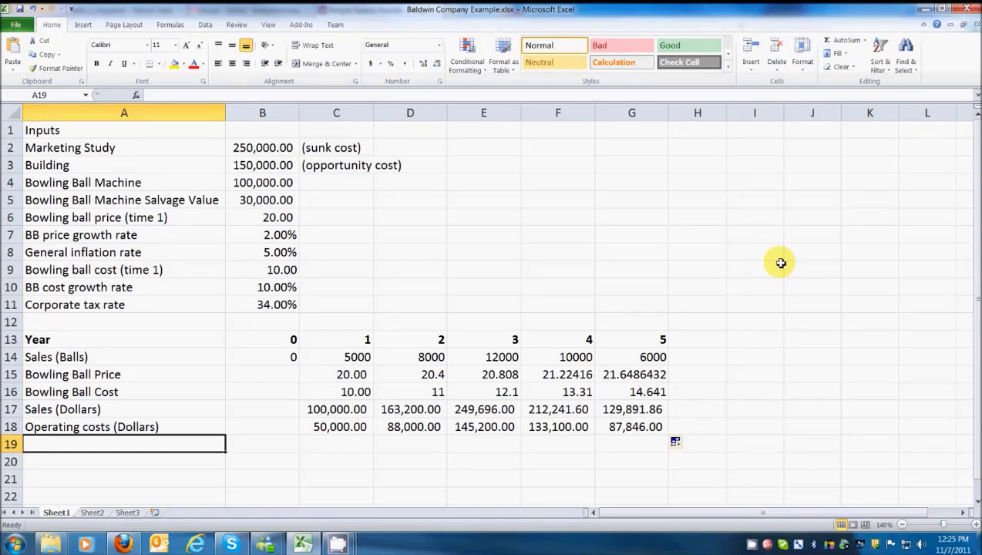
- Label row 19 NWC and enter 10,000 for year 0 in Comma Style
{"action": "type", "text": "NWC"}
{"action": "key", "text": "Tab"}
{"action": "key", "text": "Right"}
{"action": "key", "text": "Left"}
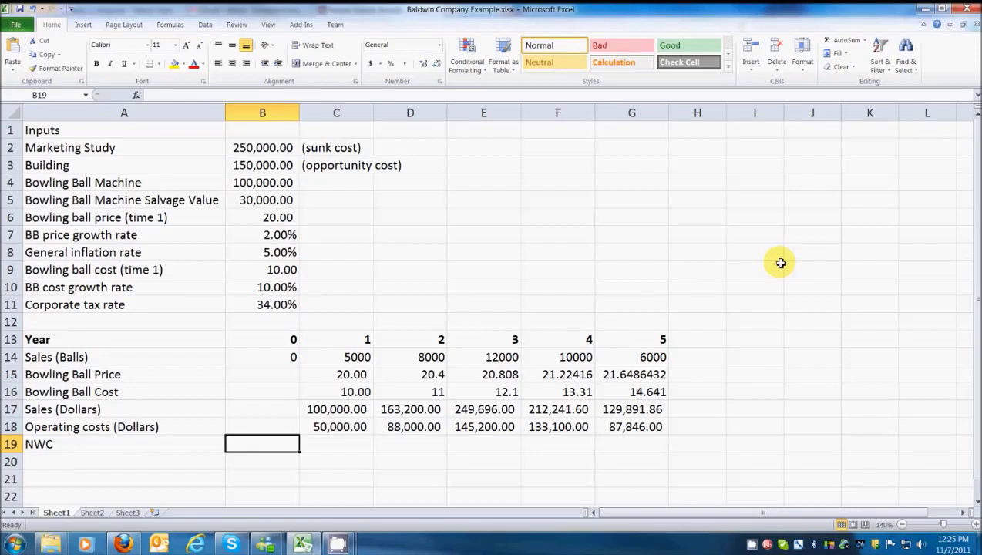
{"action": "type", "text": "10000"}
{"action": "key", "text": "Tab"}
{"action": "key", "text": "Left"}
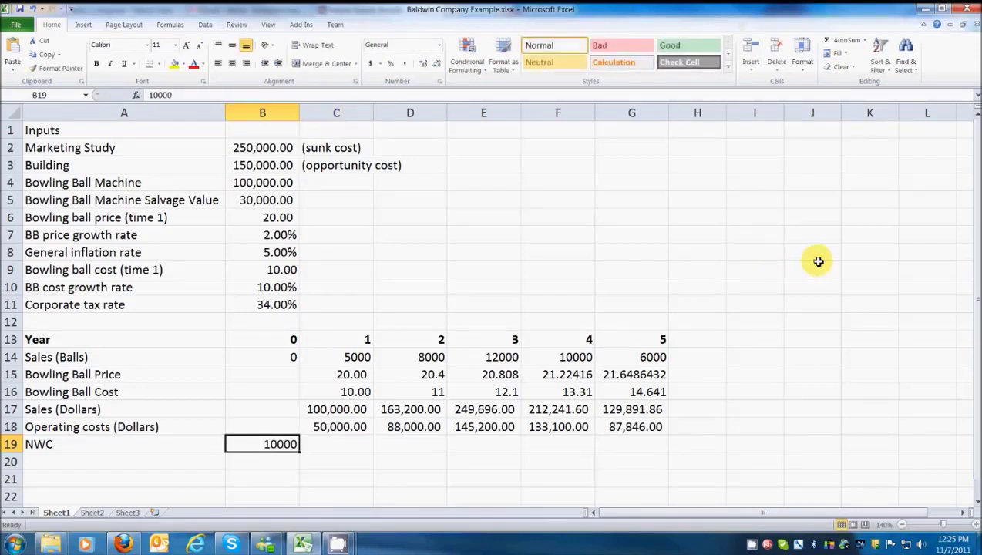
{"action": "left_click", "coordinate": [407, 66]}
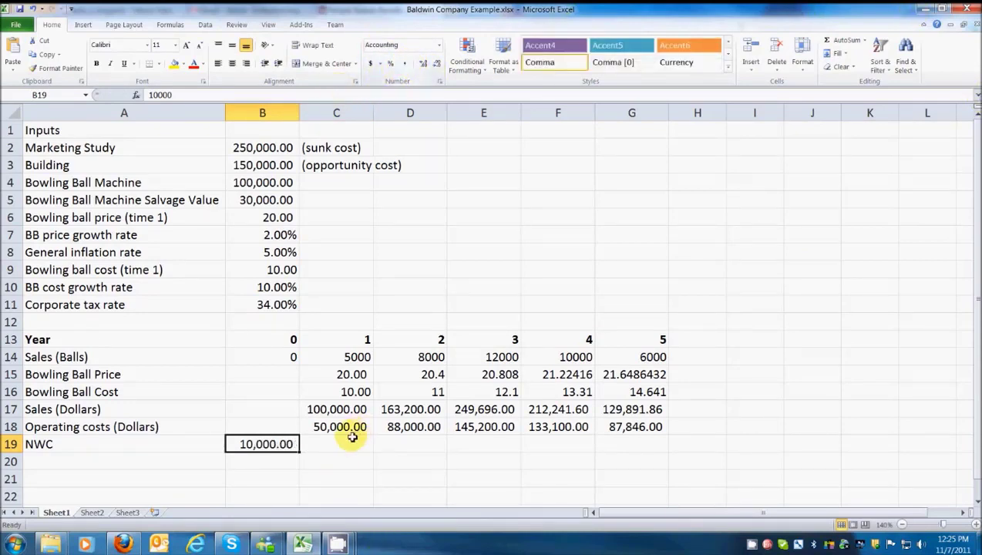
- Enter =.10*C17 in C19 and fill the NWC formula through year 5
{"action": "left_click", "coordinate": [350, 439]}
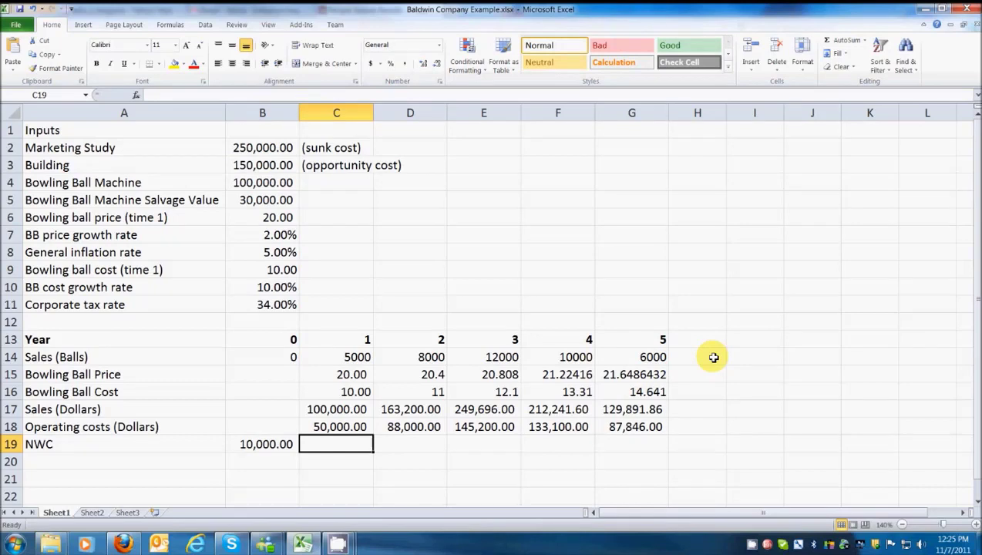
{"action": "type", "text": "="}
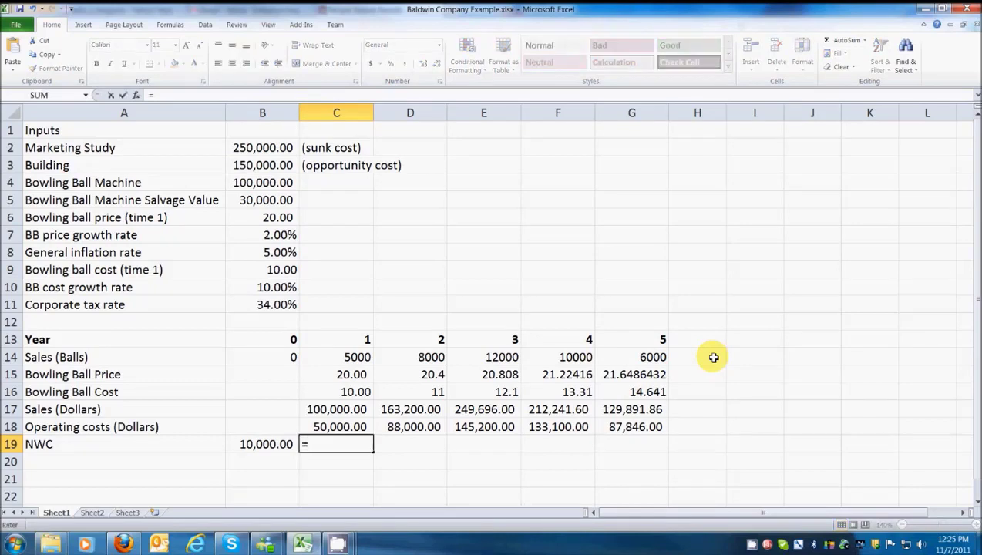
{"action": "type", "text": ".10*"}
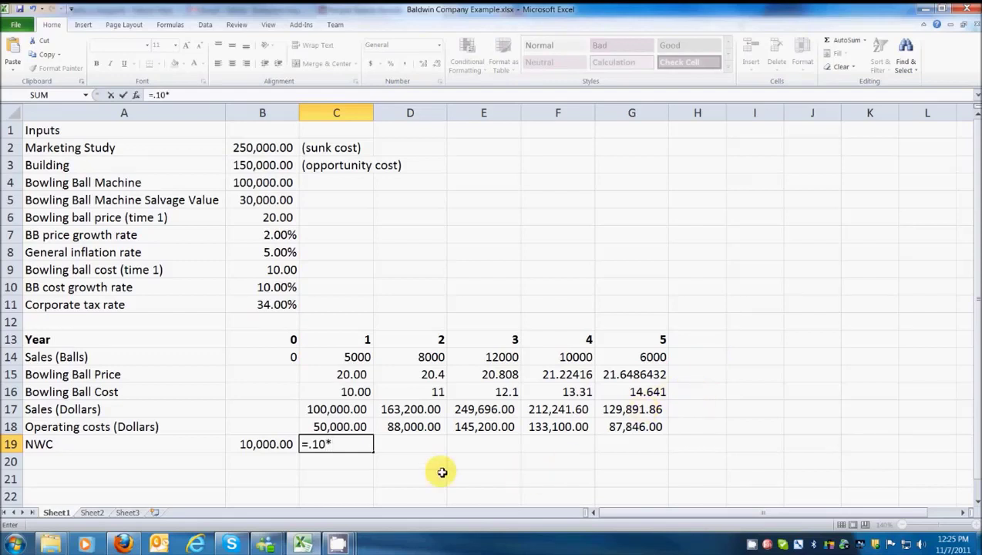
{"action": "left_click", "coordinate": [338, 412]}
{"action": "key", "text": "Return"}
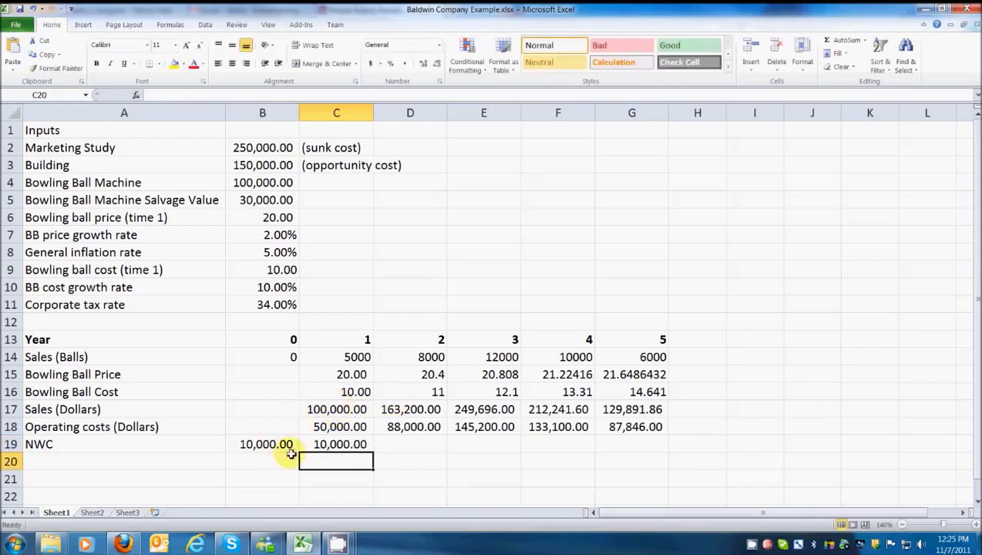
{"action": "left_click", "coordinate": [322, 446]}
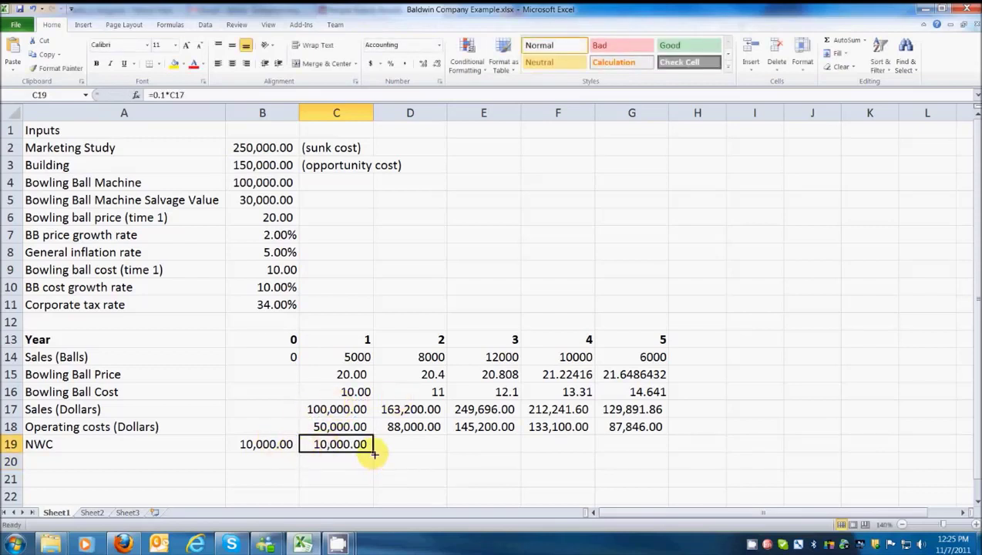
{"action": "left_click_drag", "start_coordinate": [373, 453], "coordinate": [664, 454]}
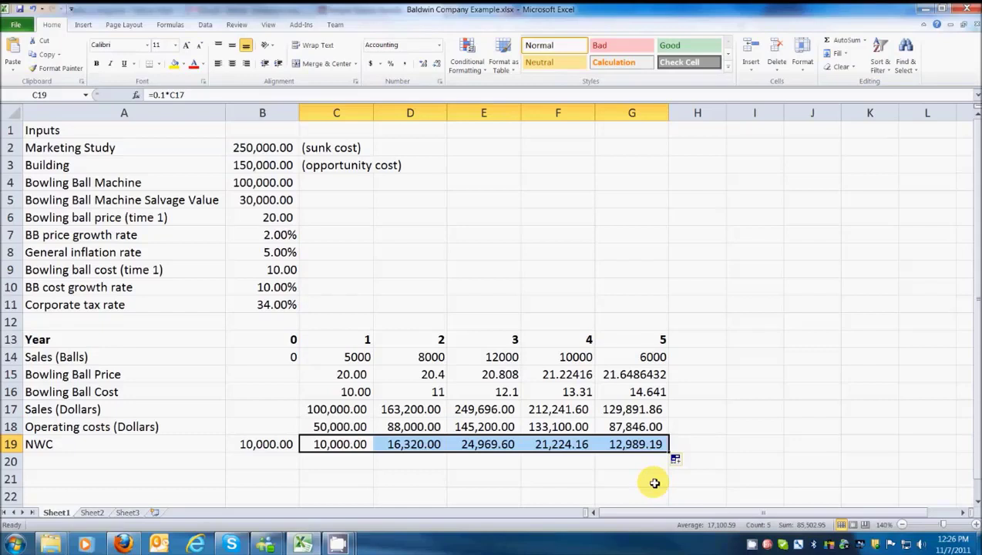
- Overwrite the year 5 NWC in G19 with 0
{"action": "left_click", "coordinate": [632, 441]}
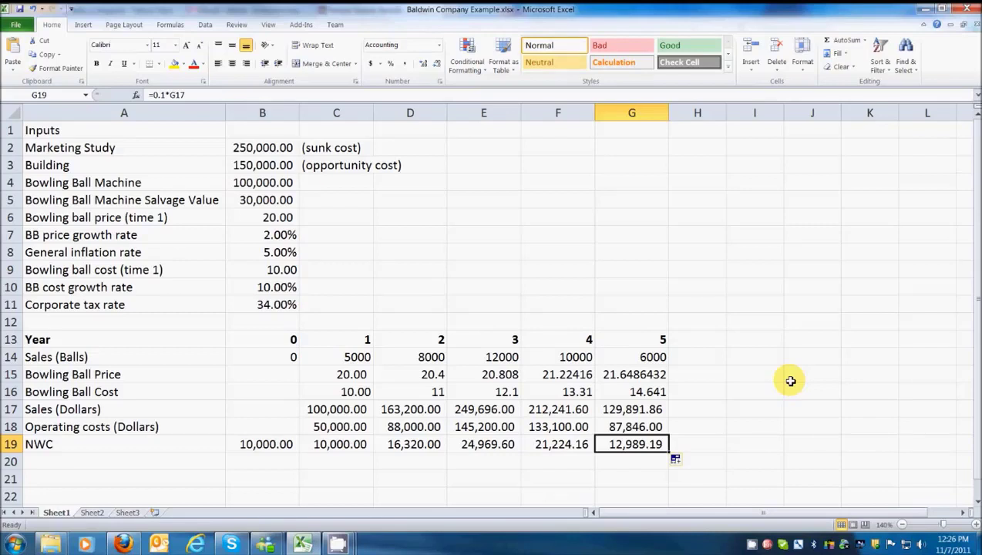
{"action": "type", "text": "0"}
{"action": "key", "text": "Return"}
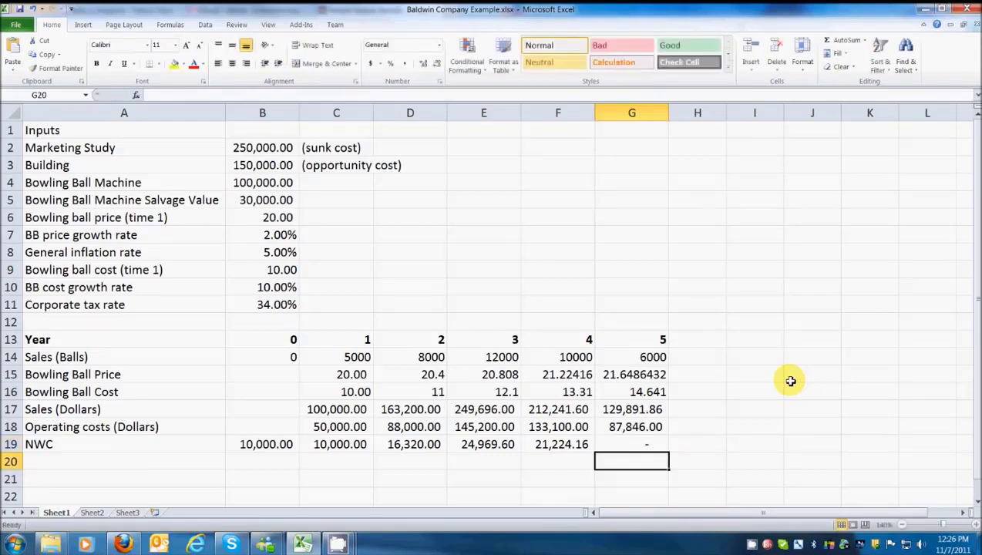
{"action": "key", "text": "Up"}
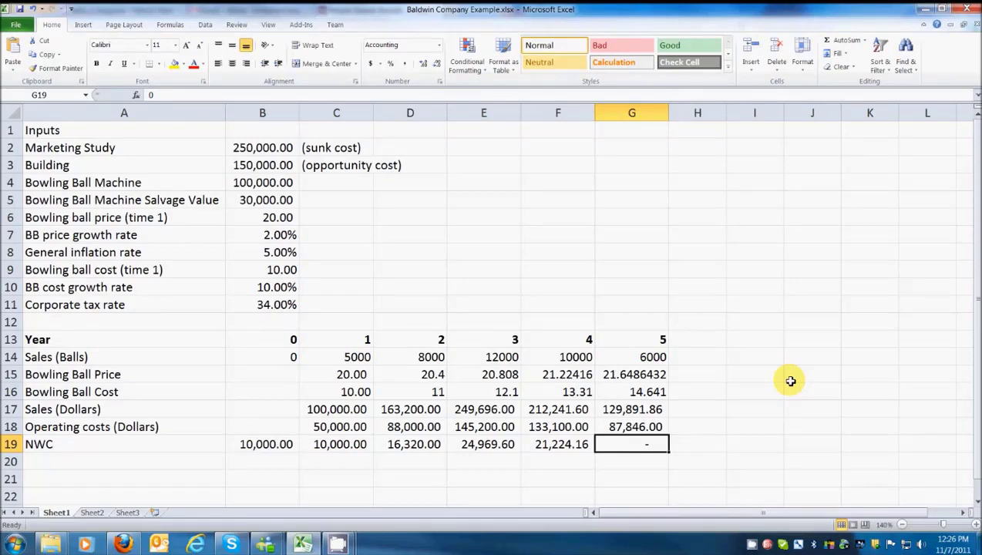
{"action": "key", "text": "Left"}
{"action": "key", "text": "Down"}
{"action": "key", "text": "Left"}
{"action": "key", "text": "Home"}
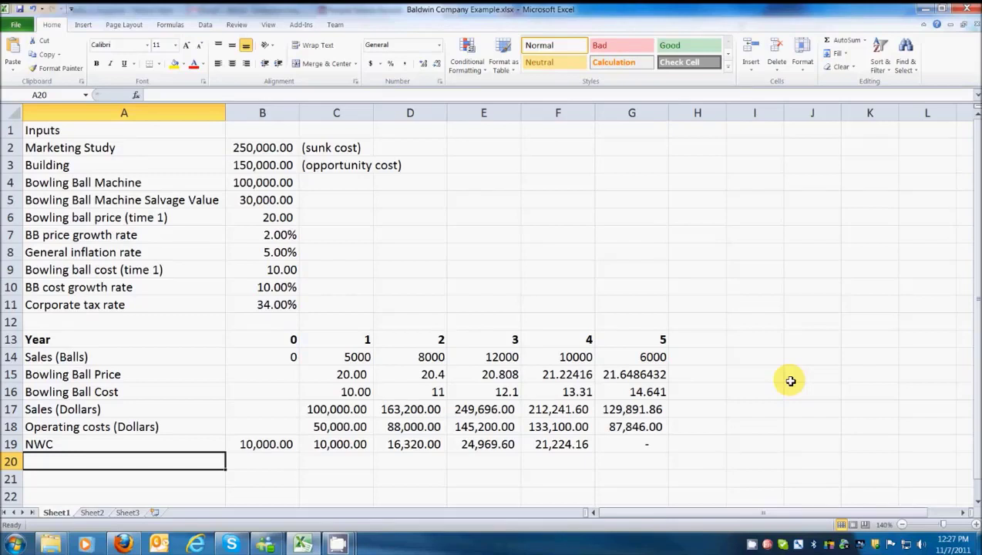
- Label row 20 MACRS, leaving year 0 cell B20 empty
{"action": "type", "text": "MACRS"}
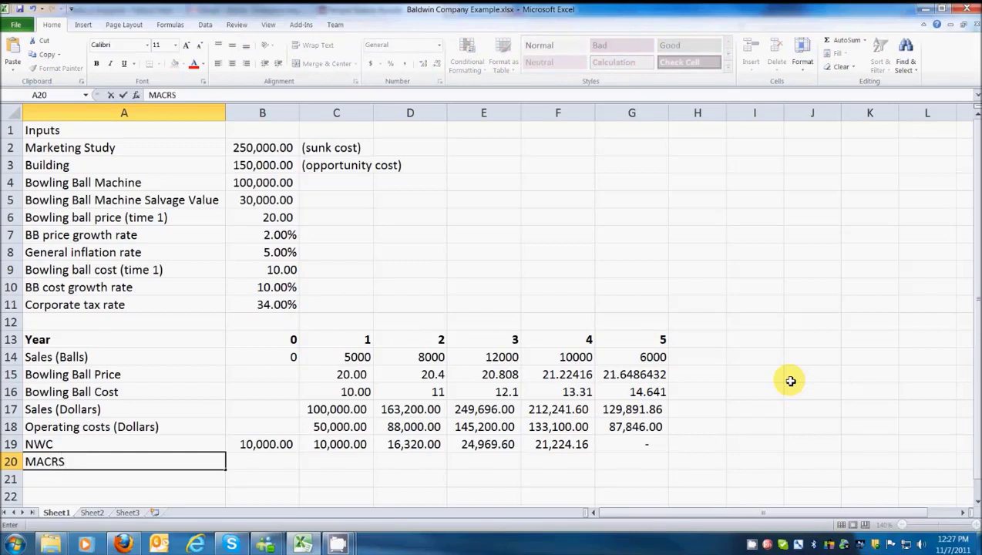
{"action": "key", "text": "Tab"}
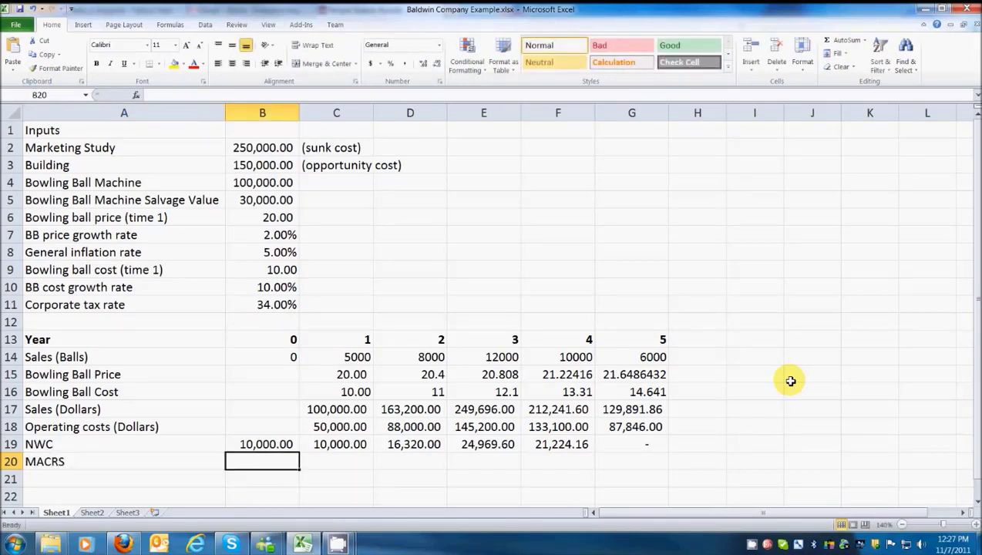
{"action": "type", "text": "0"}
{"action": "key", "text": "Tab"}
{"action": "key", "text": "Left"}
{"action": "key", "text": "Delete"}
{"action": "key", "text": "Tab"}
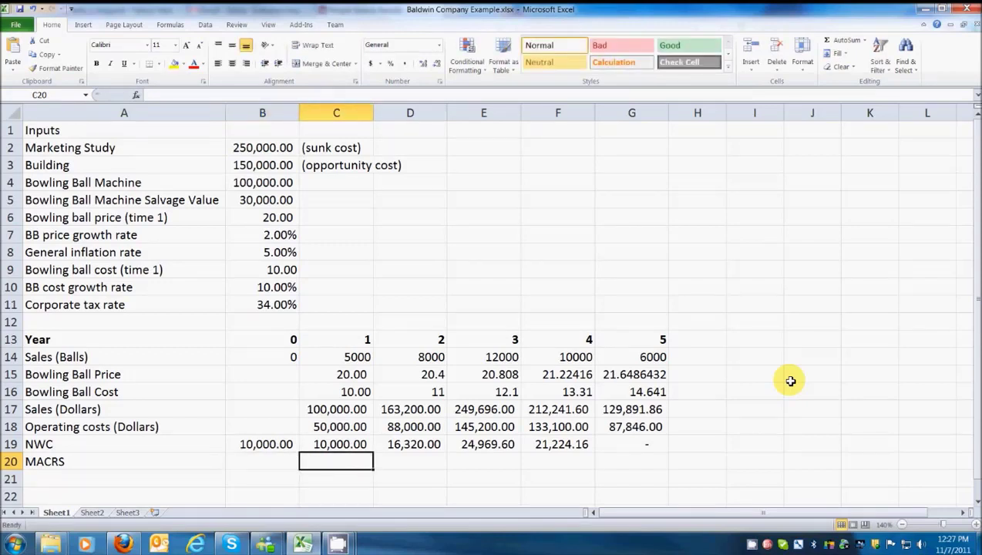
- Enter MACRS rates .2, .32, .192, .1152 and .1152 for years 1–5
{"action": "type", "text": ".2"}
{"action": "key", "text": "Tab"}
{"action": "type", "text": ".3"}
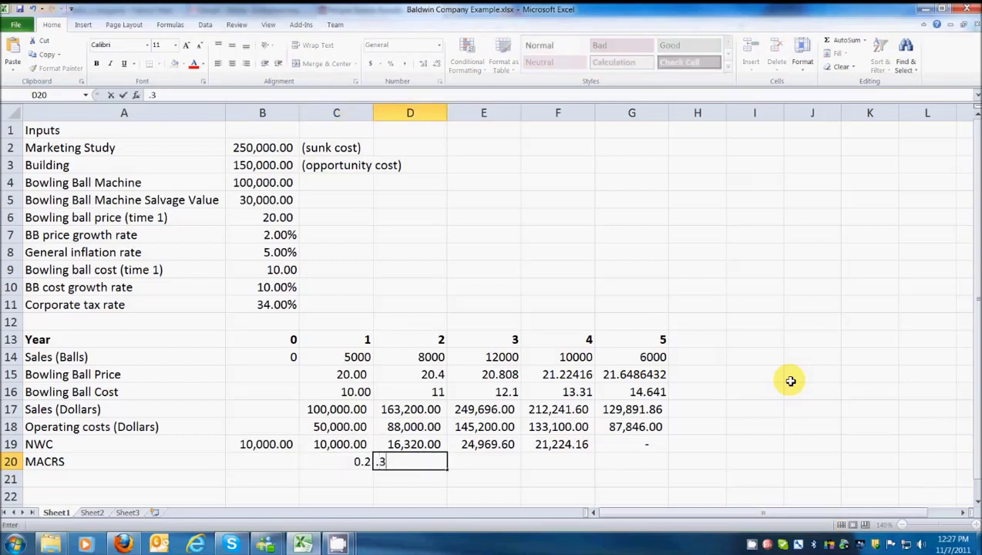
{"action": "type", "text": "2"}
{"action": "key", "text": "Tab"}
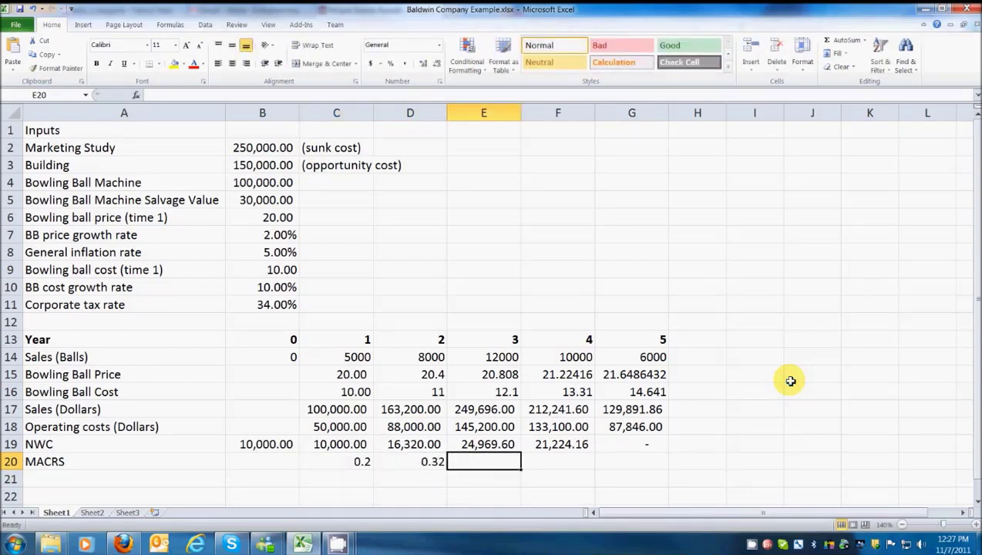
{"action": "type", "text": ".192"}
{"action": "key", "text": "Tab"}
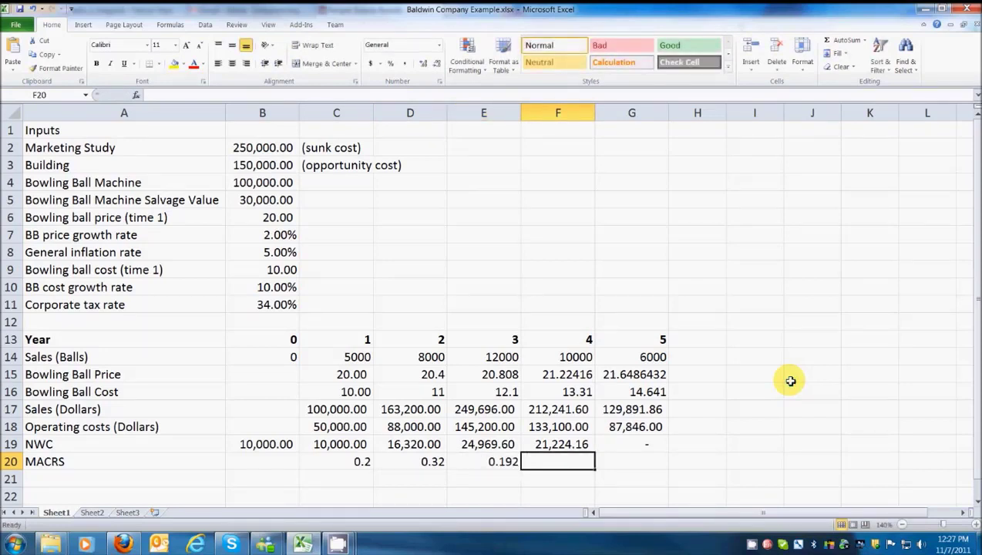
{"action": "type", "text": ".1152"}
{"action": "key", "text": "Tab"}
{"action": "type", "text": ".1152"}
{"action": "key", "text": "Tab"}
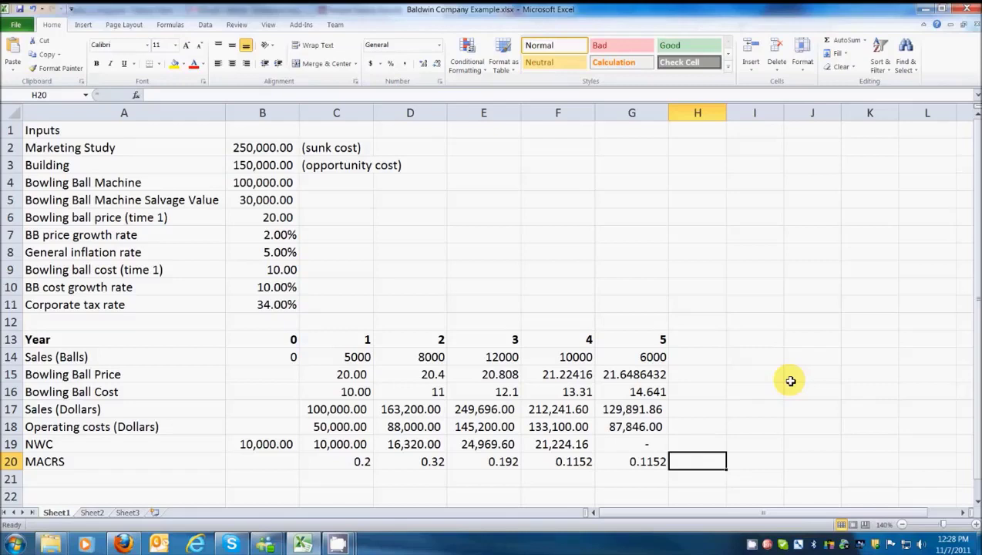
- Label row 21 'Depreciation'
{"action": "key", "text": "Down"}
{"action": "key", "text": "Left"}
{"action": "key", "text": "Left"}
{"action": "key", "text": "Left"}
{"action": "key", "text": "Left"}
{"action": "key", "text": "Left"}
{"action": "key", "text": "Left"}
{"action": "key", "text": "Left"}
{"action": "type", "text": "Deorec=="}
{"action": "key", "text": "BackSpace"}
{"action": "key", "text": "BackSpace"}
{"action": "key", "text": "BackSpace"}
{"action": "key", "text": "BackSpace"}
{"action": "key", "text": "BackSpace"}
{"action": "type", "text": "preciation"}
{"action": "key", "text": "Tab"}
{"action": "key", "text": "Tab"}
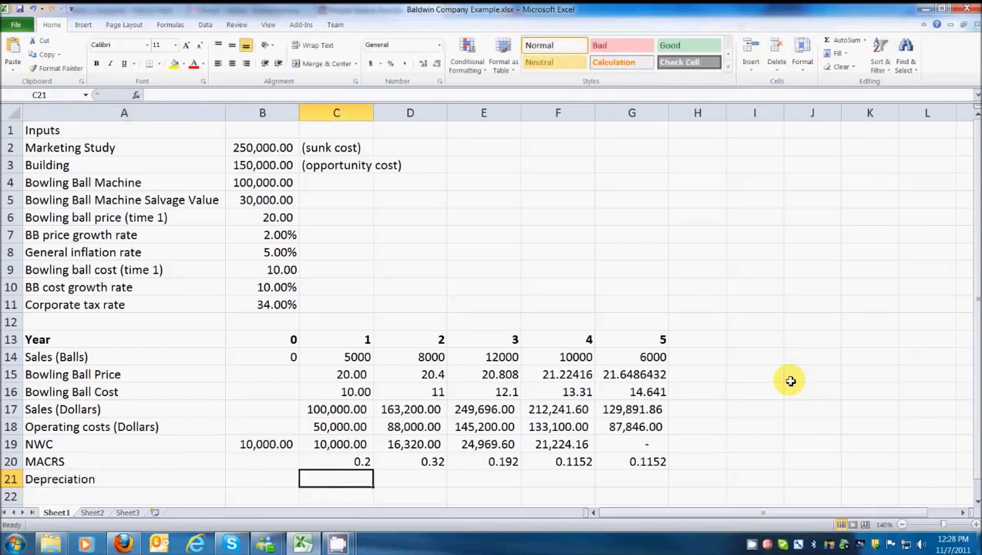
- Enter =C20*$B$4 in C21 and fill depreciation to G21 (20,000 down to 11,520)
{"action": "type", "text": "="}
{"action": "left_click", "coordinate": [337, 461]}
{"action": "type", "text": "*"}
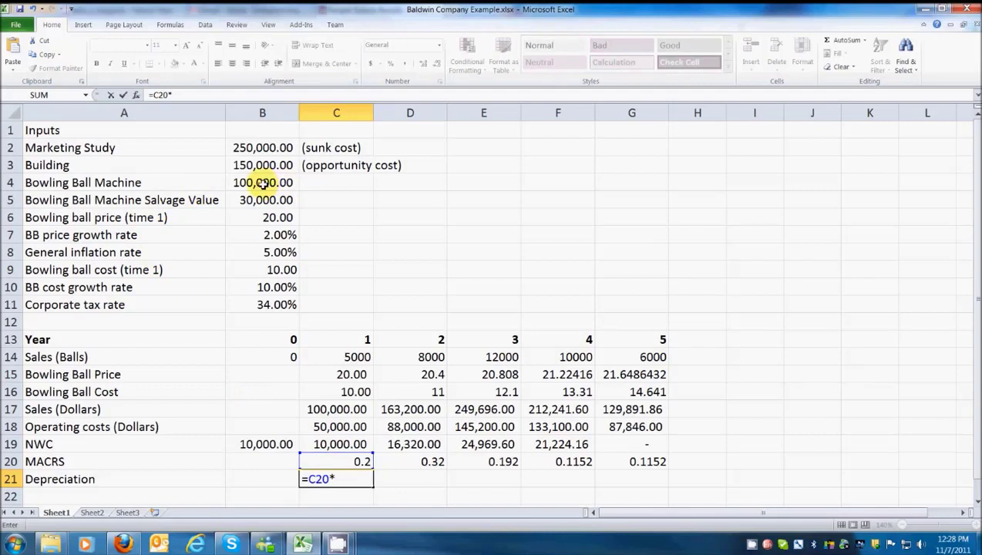
{"action": "left_click", "coordinate": [263, 183]}
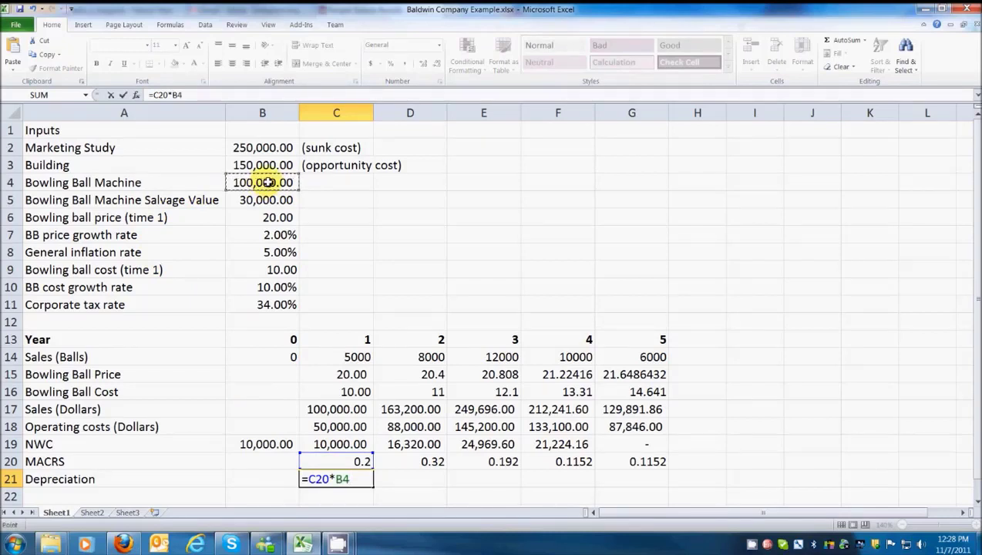
{"action": "key", "text": "F4"}
{"action": "key", "text": "Return"}
{"action": "key", "text": "Up"}
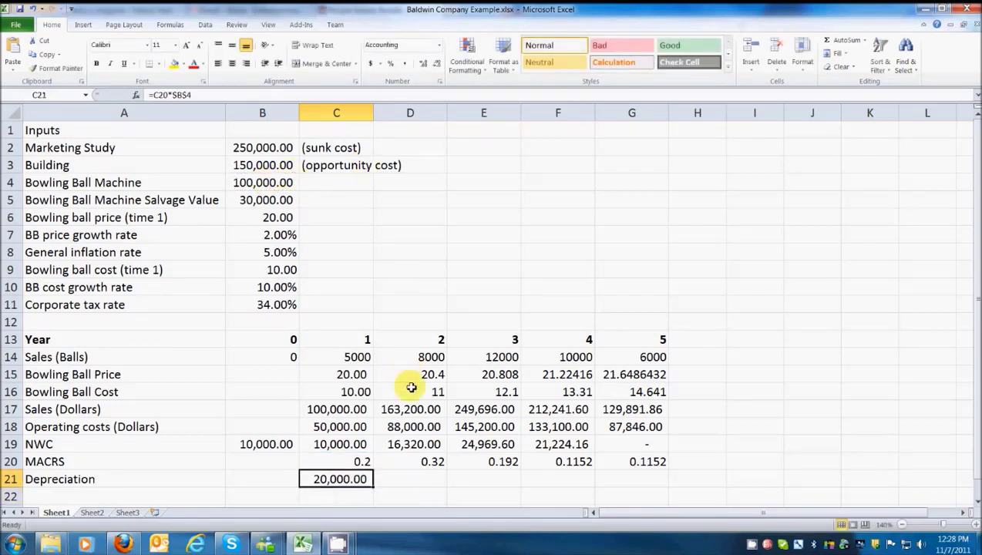
{"action": "left_click_drag", "start_coordinate": [373, 488], "coordinate": [669, 489]}
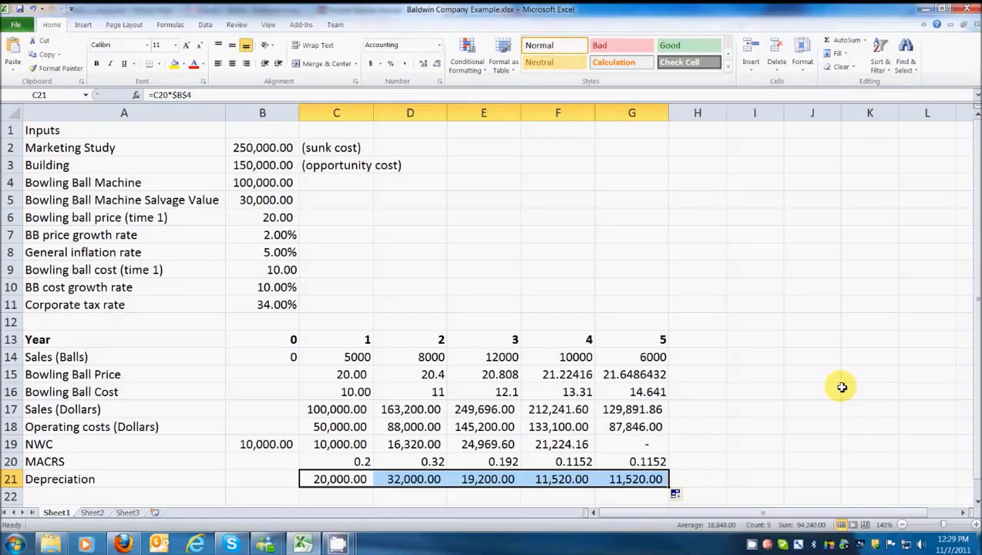
{"action": "key", "text": "Down"}
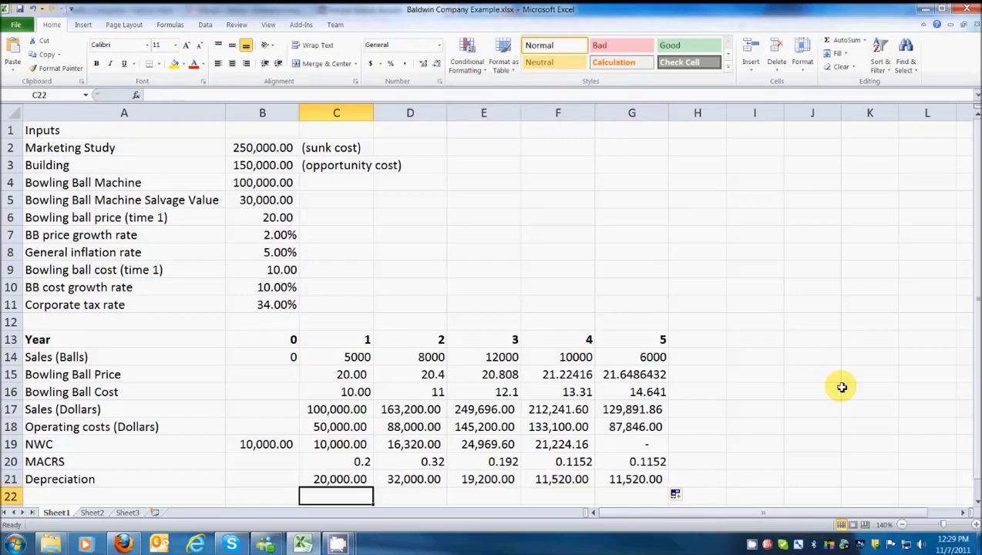
{"action": "key", "text": "Left"}
{"action": "key", "text": "Left"}
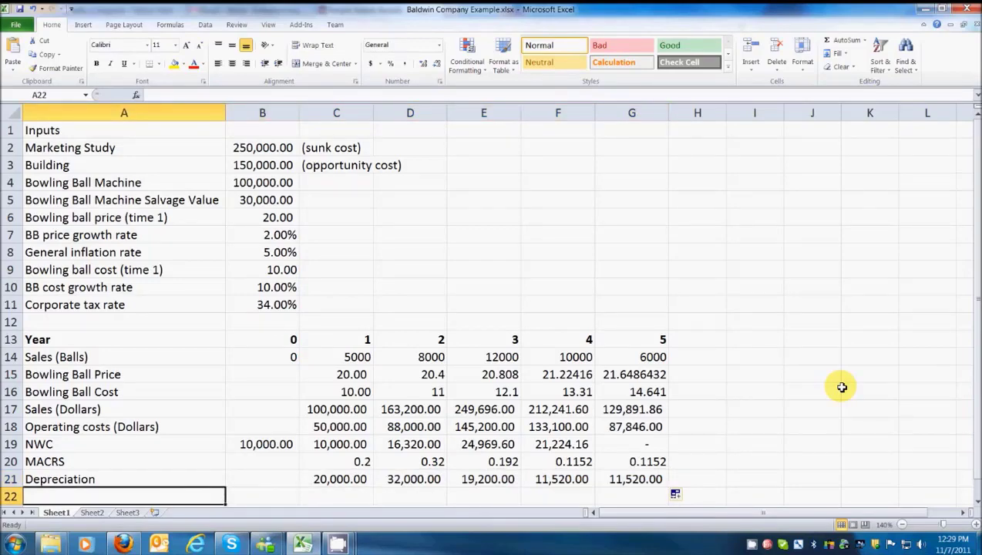
- Label row 22 'Book Value (BB Machine)' and set year 0 to =B4 (100,000)
{"action": "scroll", "coordinate": [742, 401], "scroll_direction": "down", "scroll_amount": 1}
{"action": "type", "text": "Book Value"}
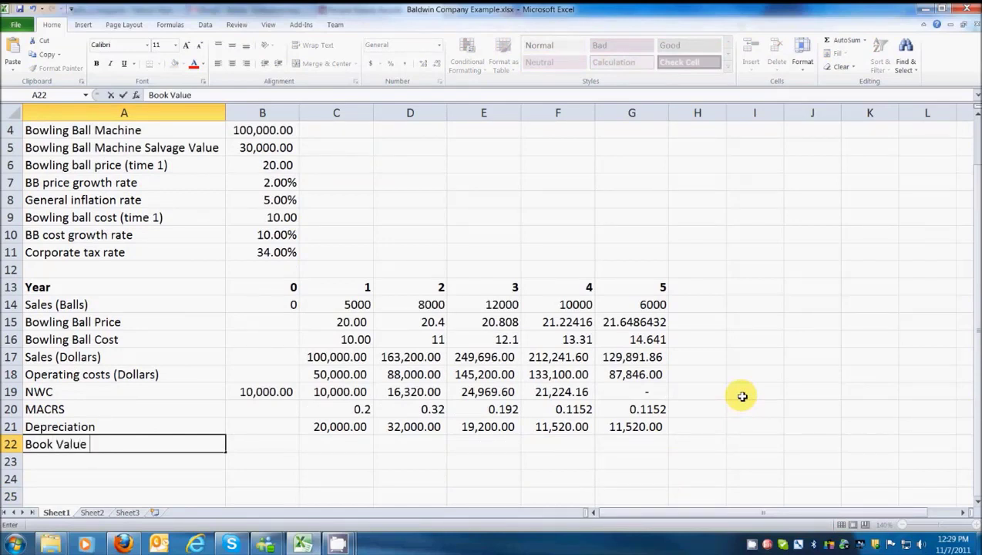
{"action": "type", "text": " (BB MA"}
{"action": "key", "text": "BackSpace"}
{"action": "type", "text": "achine)"}
{"action": "key", "text": "Tab"}
{"action": "key", "text": "Tab"}
{"action": "key", "text": "Left"}
{"action": "type", "text": "="}
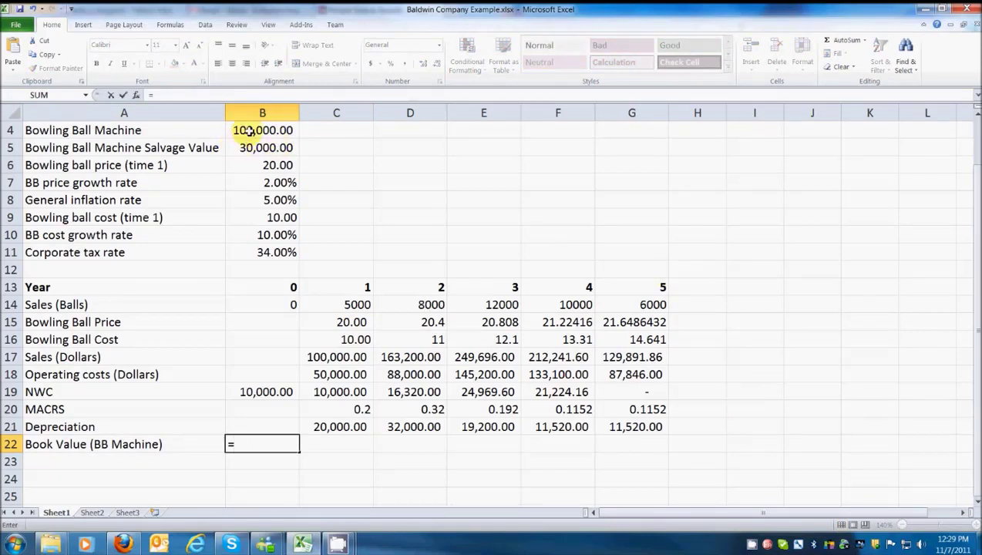
{"action": "left_click", "coordinate": [276, 135]}
{"action": "key", "text": "Return"}
{"action": "key", "text": "Up"}
{"action": "key", "text": "Right"}
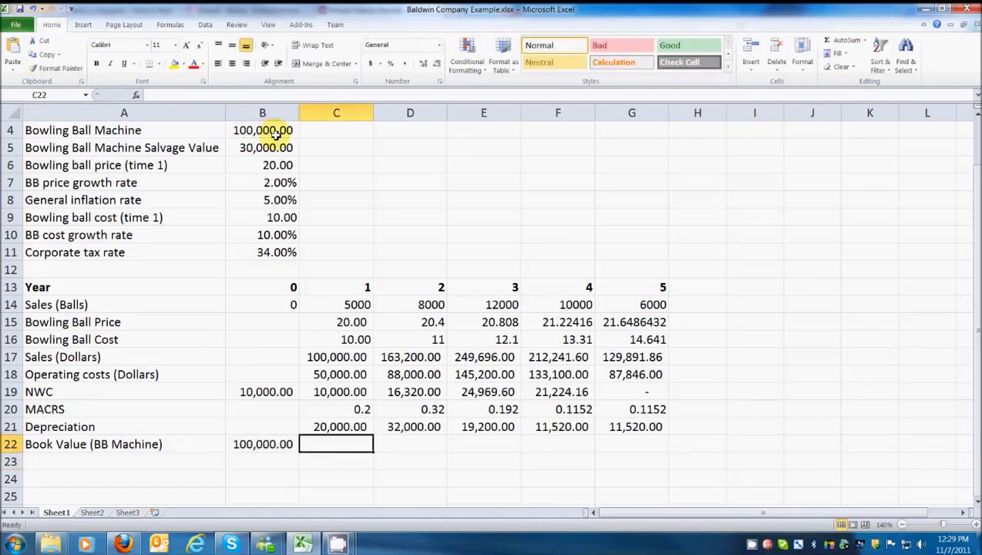
- Enter =B22-C21 in C22 and fill book value through year 5, down to 5,760
{"action": "type", "text": "="}
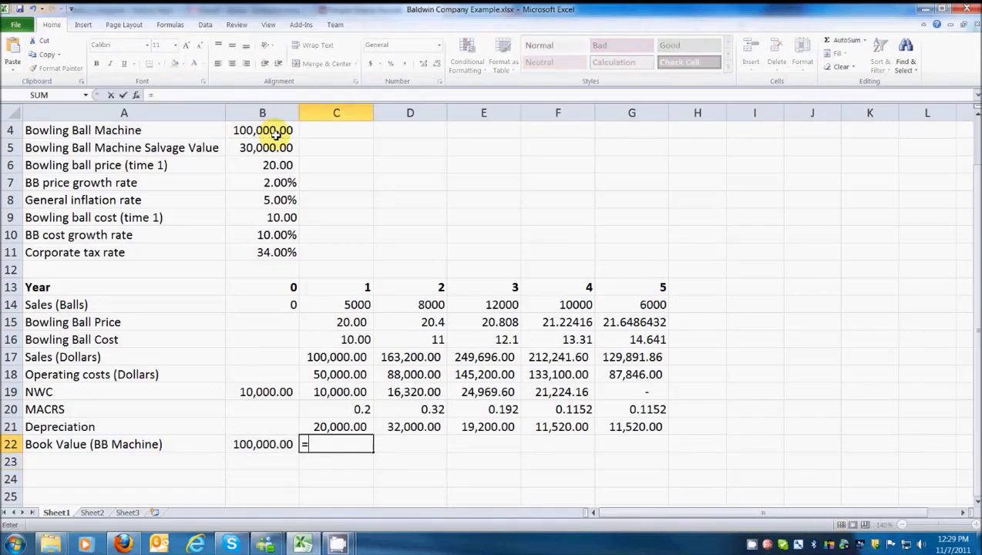
{"action": "left_click", "coordinate": [266, 445]}
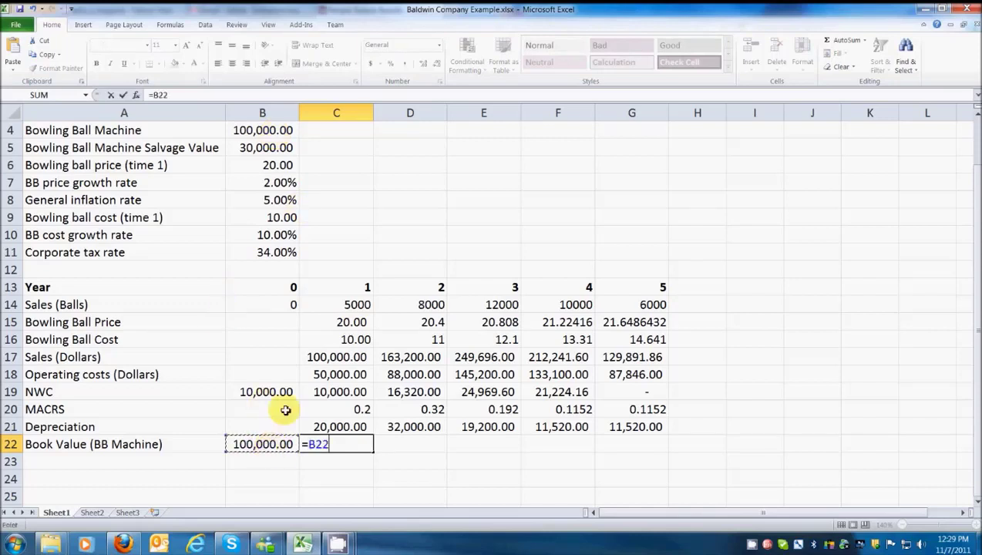
{"action": "type", "text": "-"}
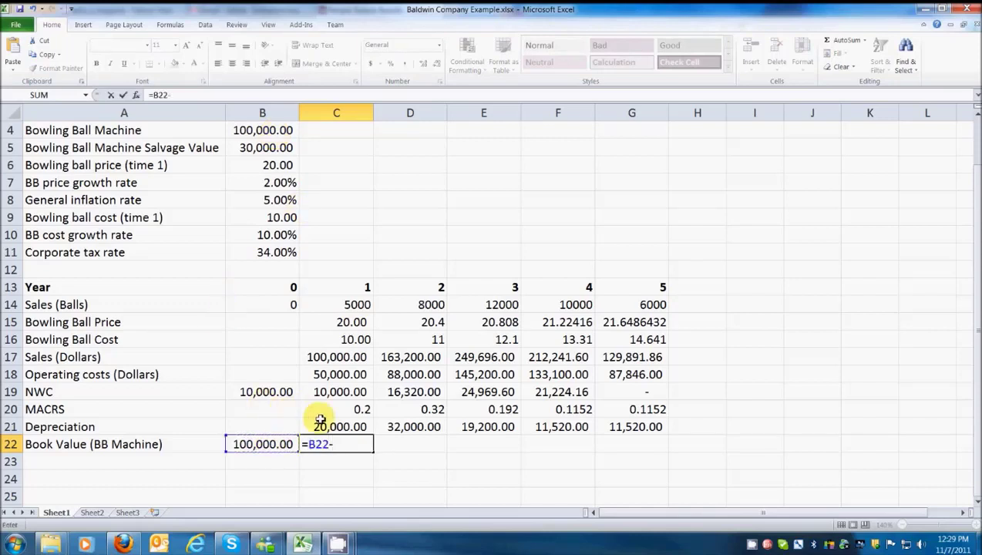
{"action": "left_click", "coordinate": [332, 424]}
{"action": "key", "text": "Return"}
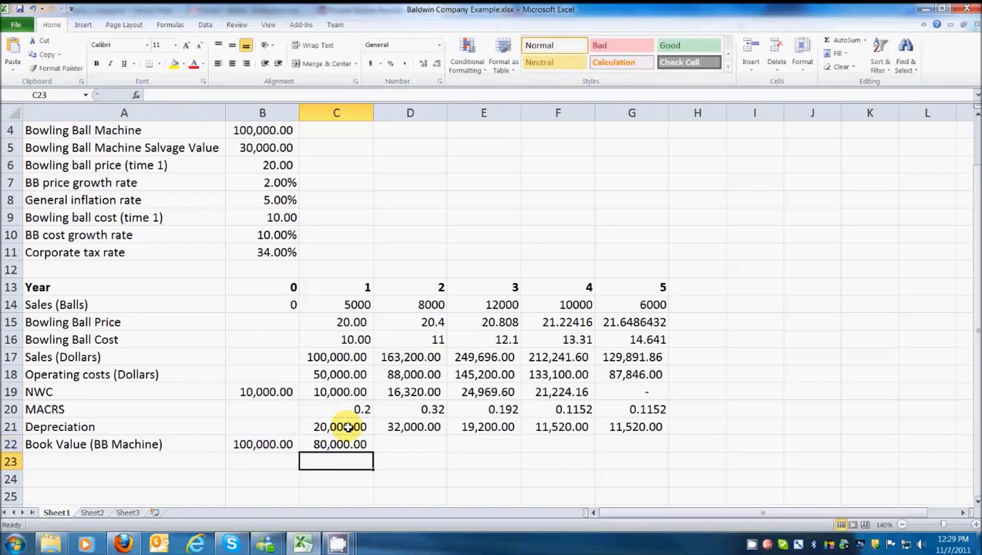
{"action": "left_click", "coordinate": [351, 446]}
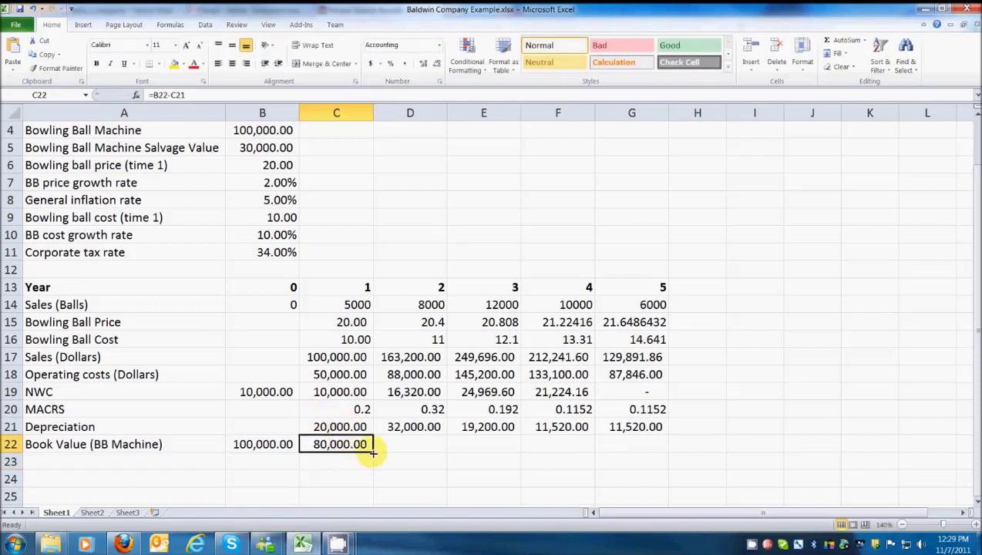
{"action": "left_click_drag", "start_coordinate": [372, 453], "coordinate": [631, 454]}
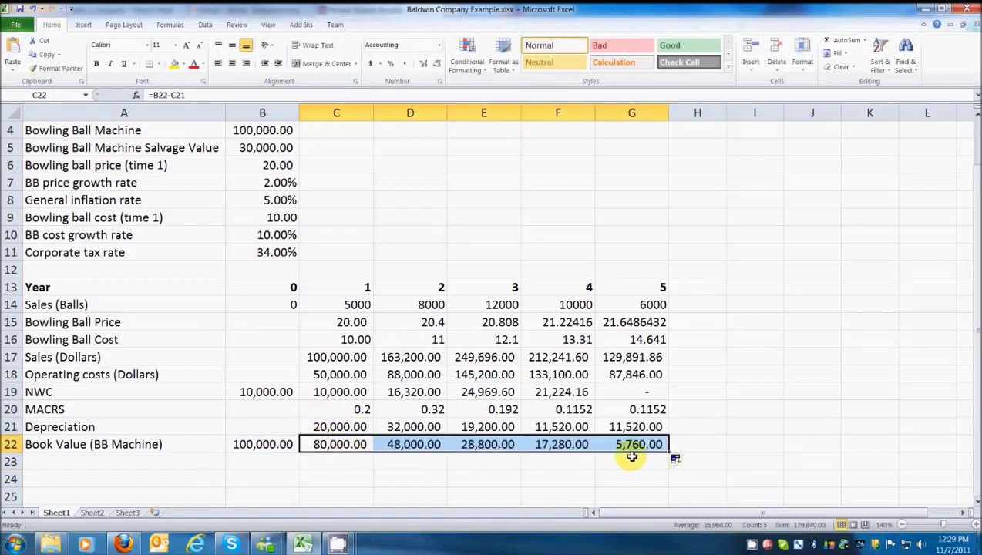
{"action": "left_click", "coordinate": [637, 445]}
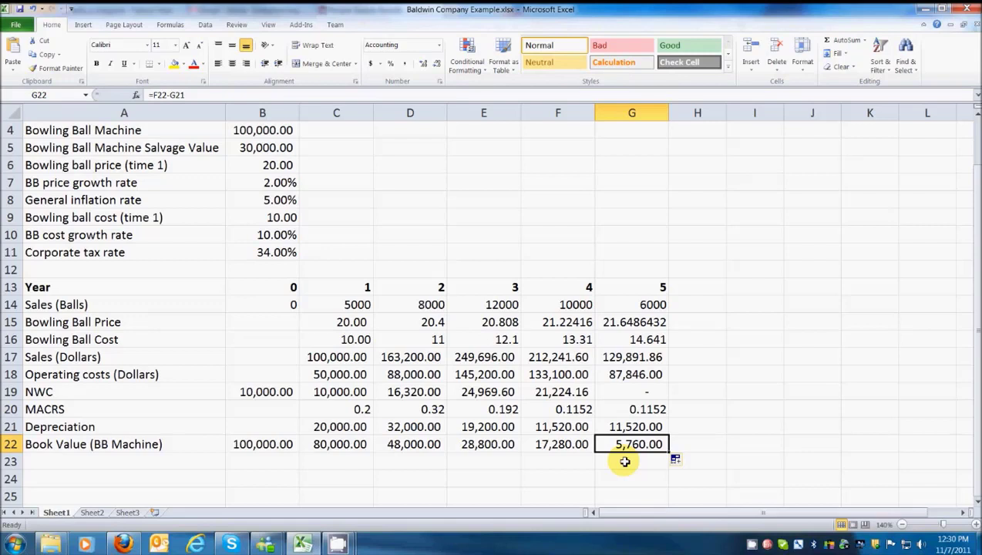
- Copy the Year 0–5 header row into row 24
{"action": "left_click", "coordinate": [69, 462]}
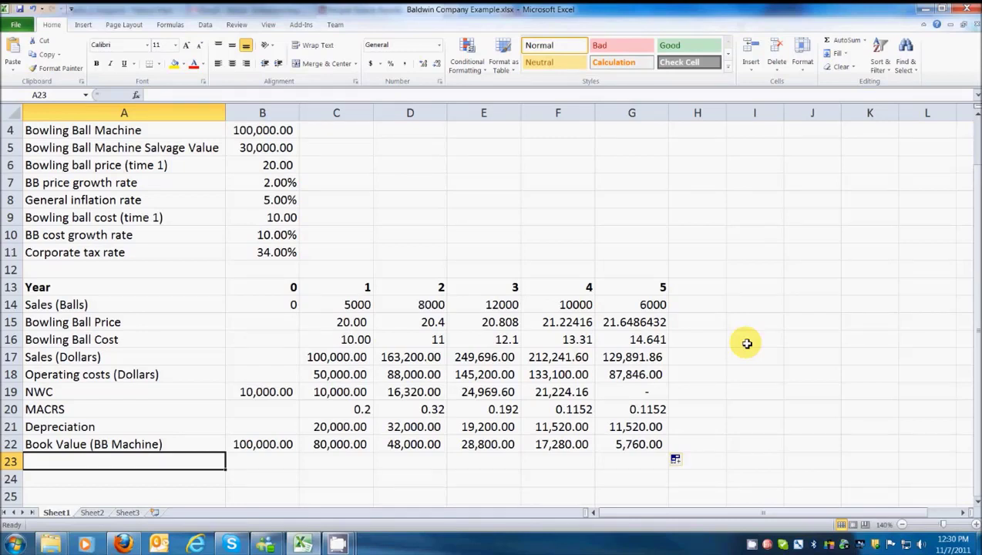
{"action": "key", "text": "Return"}
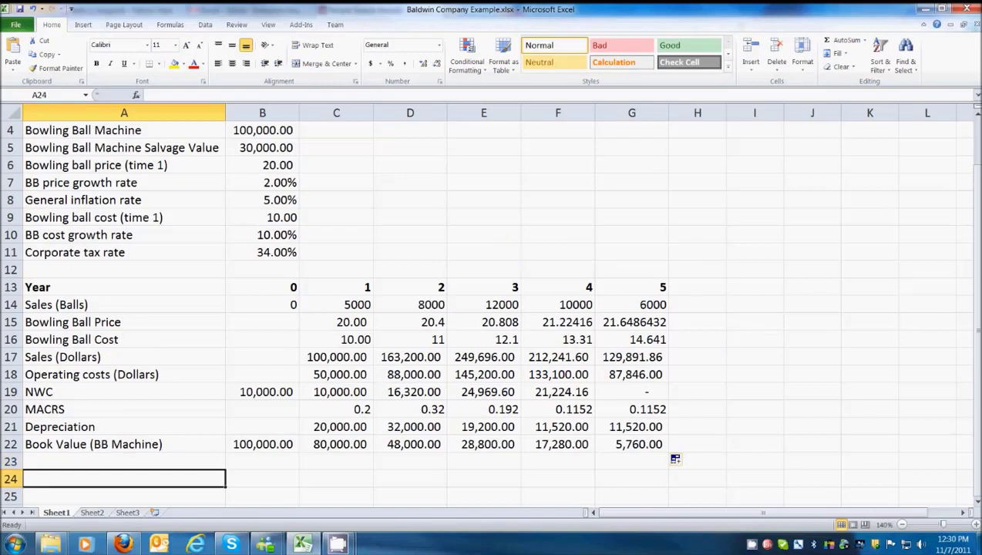
{"action": "left_click_drag", "start_coordinate": [39, 287], "coordinate": [622, 276]}
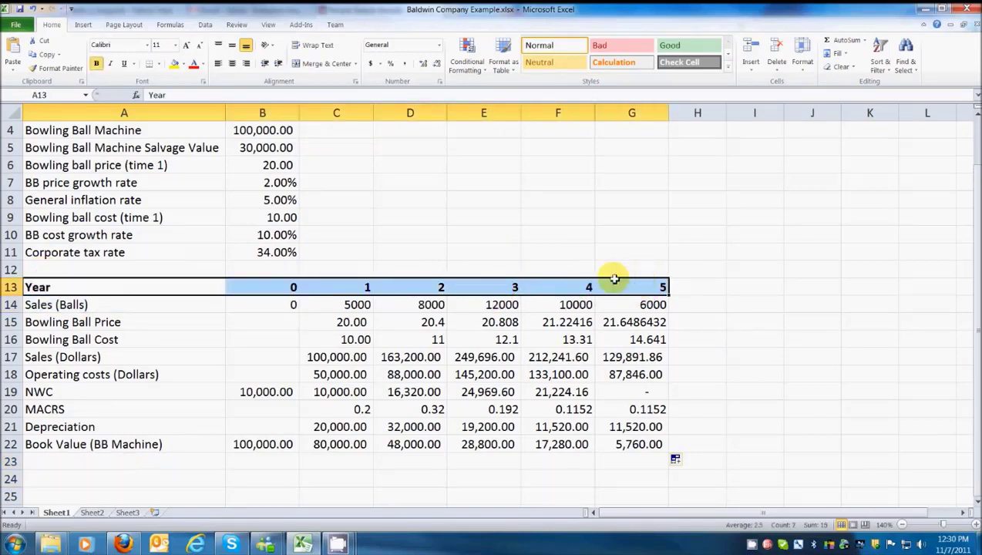
{"action": "key", "text": "ctrl+c"}
{"action": "left_click", "coordinate": [54, 479]}
{"action": "key", "text": "ctrl+v"}
- Label row 25 'Sales revenues'
{"action": "scroll", "coordinate": [401, 401], "scroll_direction": "down", "scroll_amount": 1}
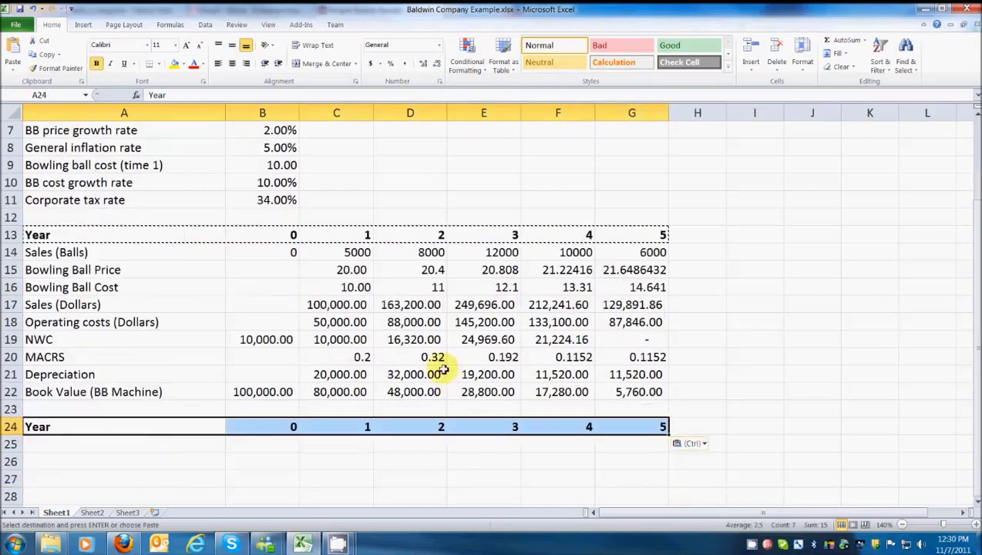
{"action": "left_click", "coordinate": [66, 445]}
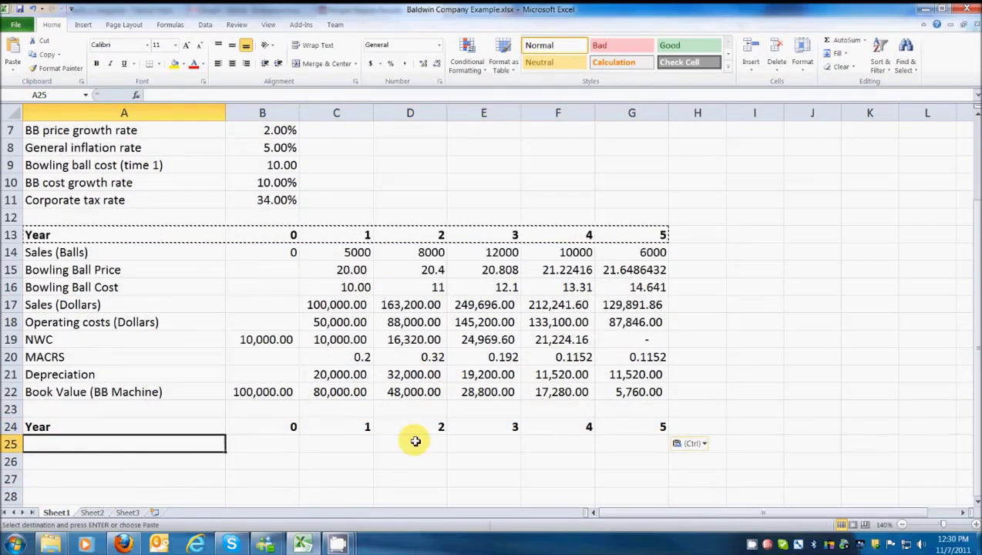
{"action": "type", "text": "Sav"}
{"action": "key", "text": "BackSpace"}
{"action": "type", "text": "les revenues"}
{"action": "key", "text": "Tab"}
- Link revenues to the wrong row, then clear the mistaken revenue values
{"action": "type", "text": "="}
{"action": "left_click", "coordinate": [270, 254]}
{"action": "key", "text": "Return"}
{"action": "left_click", "coordinate": [258, 441]}
{"action": "left_click_drag", "start_coordinate": [300, 455], "coordinate": [676, 463]}
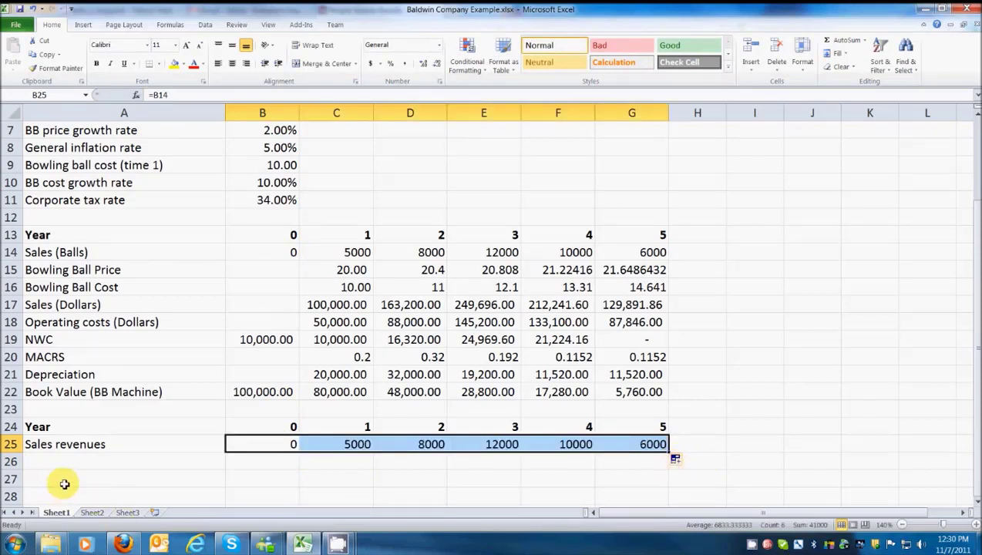
{"action": "key", "text": "Delete"}
{"action": "type", "text": "="}
{"action": "left_click", "coordinate": [285, 446]}
{"action": "left_click", "coordinate": [259, 479]}
{"action": "key", "text": "Escape"}
{"action": "left_click", "coordinate": [266, 463]}
- Link revenues to Sales (Dollars) with =B17, fill through year 5, and apply Comma Style
{"action": "left_click", "coordinate": [263, 441]}
{"action": "type", "text": "="}
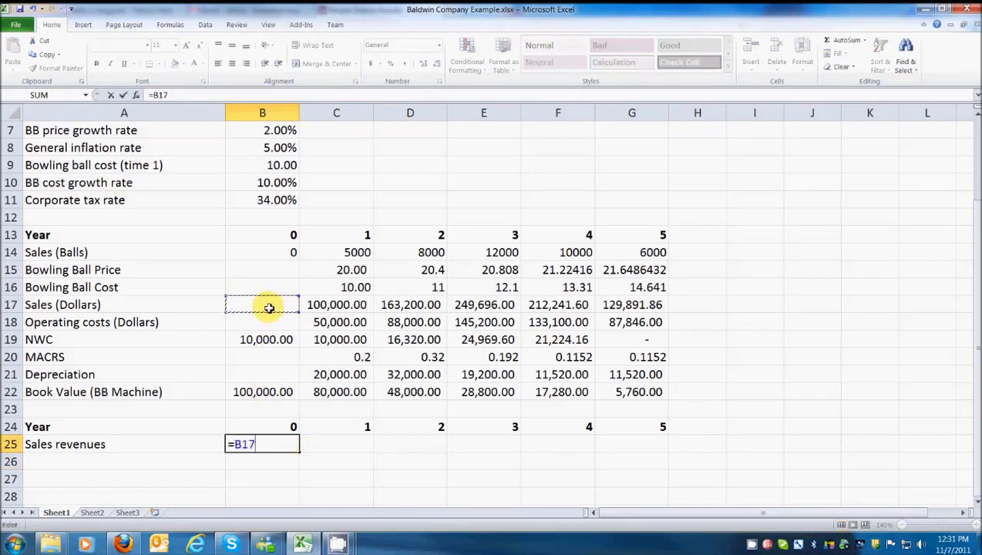
{"action": "key", "text": "Return"}
{"action": "key", "text": "Up"}
{"action": "left_click_drag", "start_coordinate": [300, 453], "coordinate": [669, 463]}
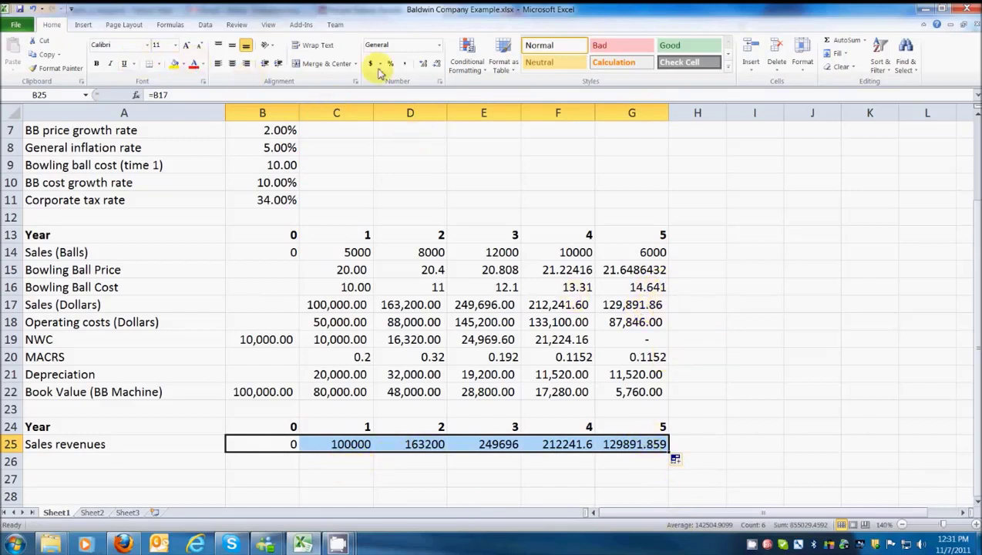
{"action": "left_click", "coordinate": [406, 66]}
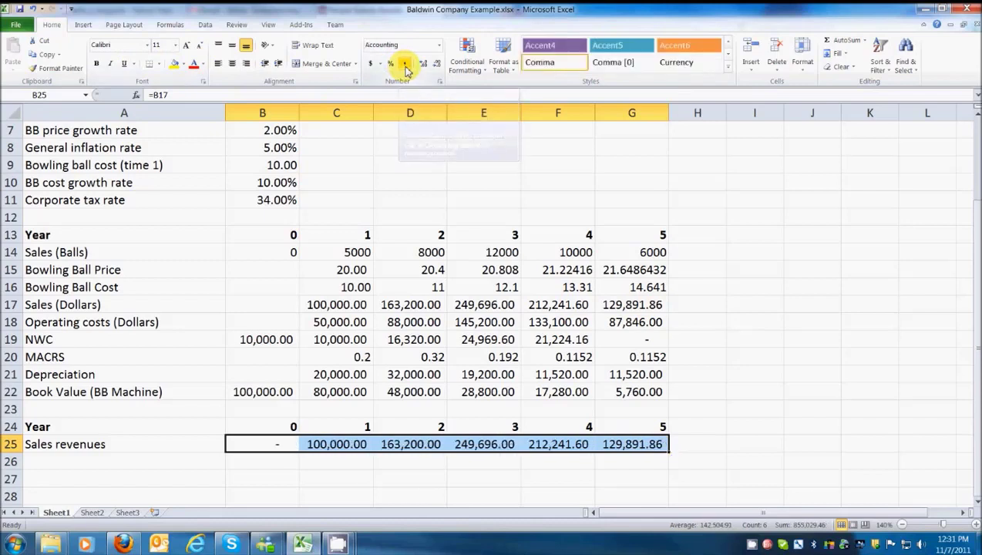
{"action": "left_click", "coordinate": [101, 457]}
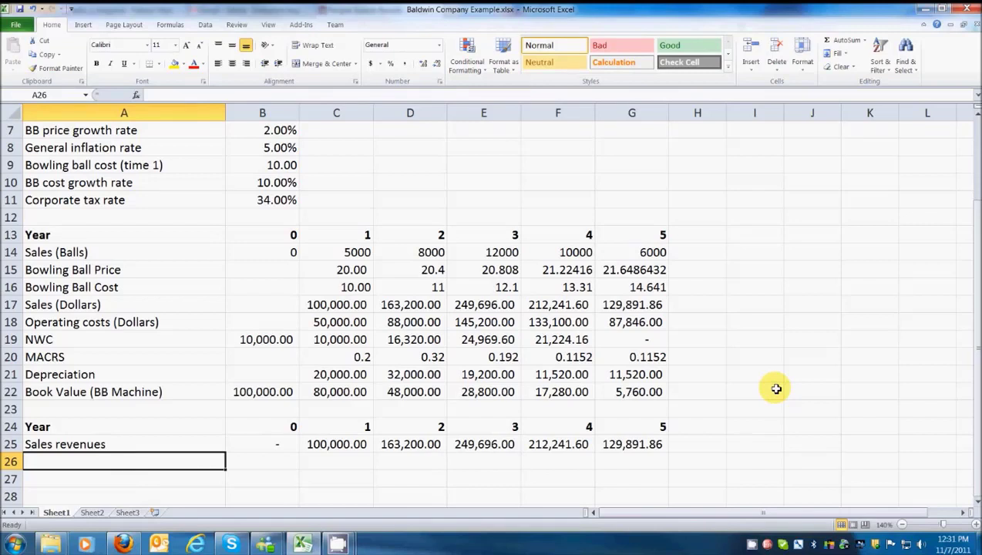
- Add an Operating costs row linked with =B18, filled through year 5
{"action": "type", "text": "Operating costs"}
{"action": "key", "text": "Tab"}
{"action": "type", "text": "="}
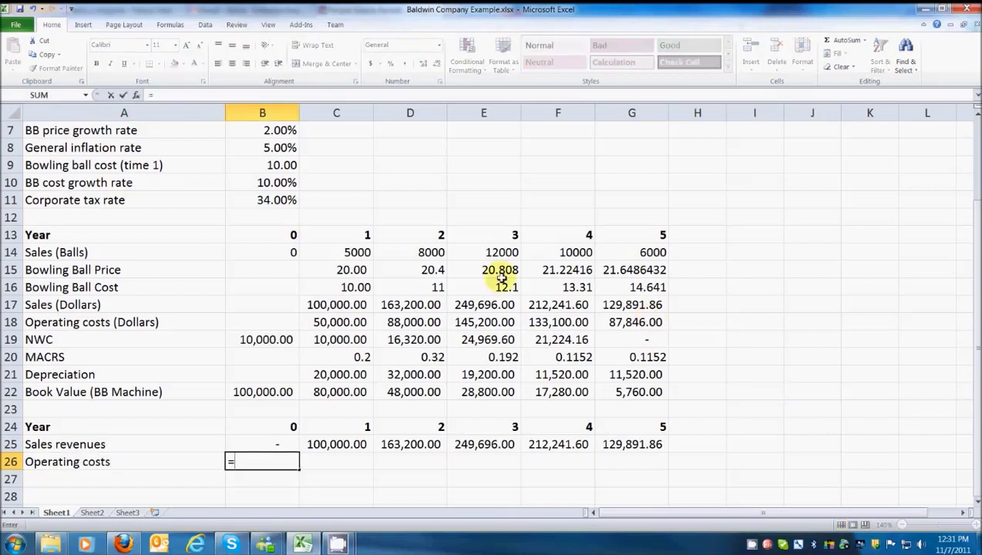
{"action": "left_click", "coordinate": [257, 319]}
{"action": "key", "text": "Return"}
{"action": "key", "text": "Up"}
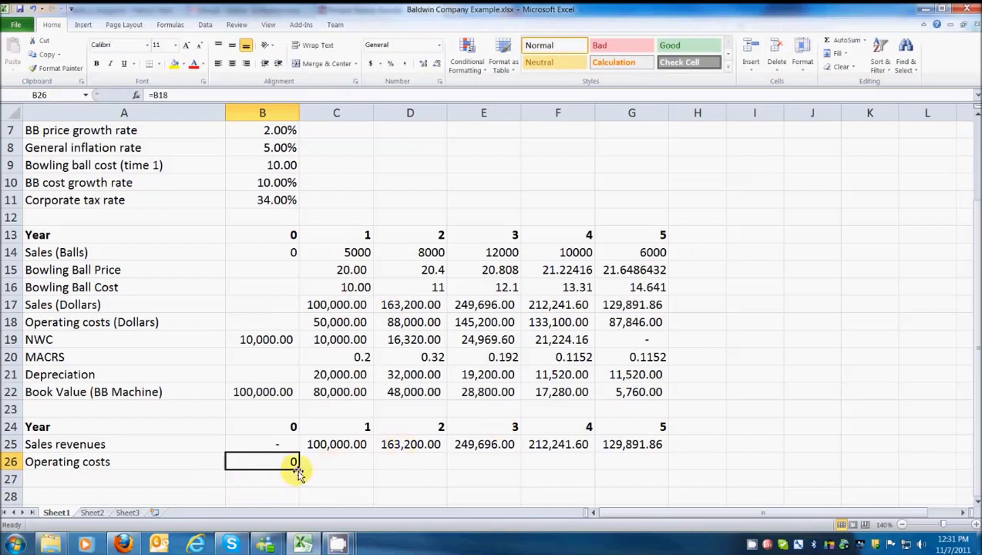
{"action": "left_click_drag", "start_coordinate": [299, 469], "coordinate": [634, 479]}
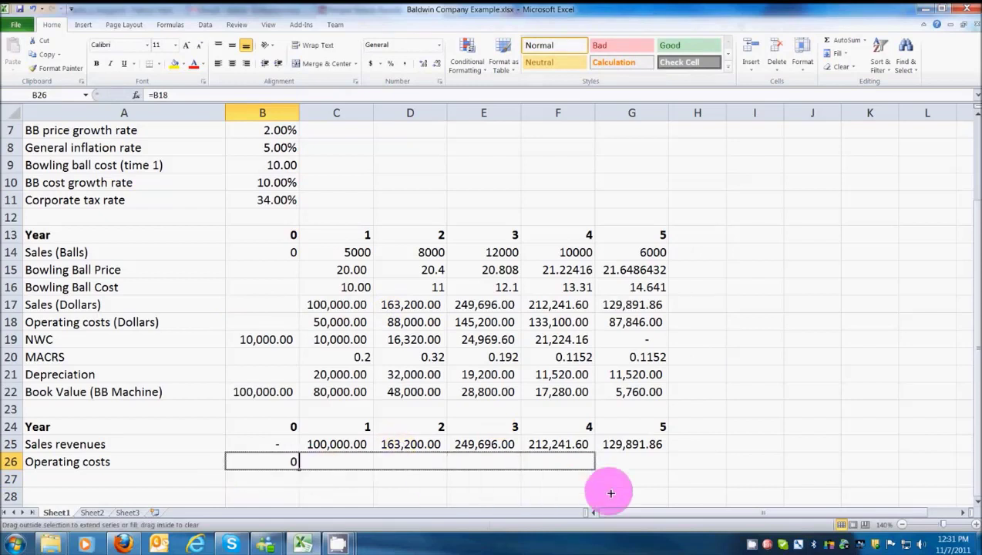
{"action": "left_click", "coordinate": [101, 478]}
- Add a Depreciation row linked with =B21, filled through year 5
{"action": "type", "text": "Depreciation"}
{"action": "key", "text": "Tab"}
{"action": "type", "text": "="}
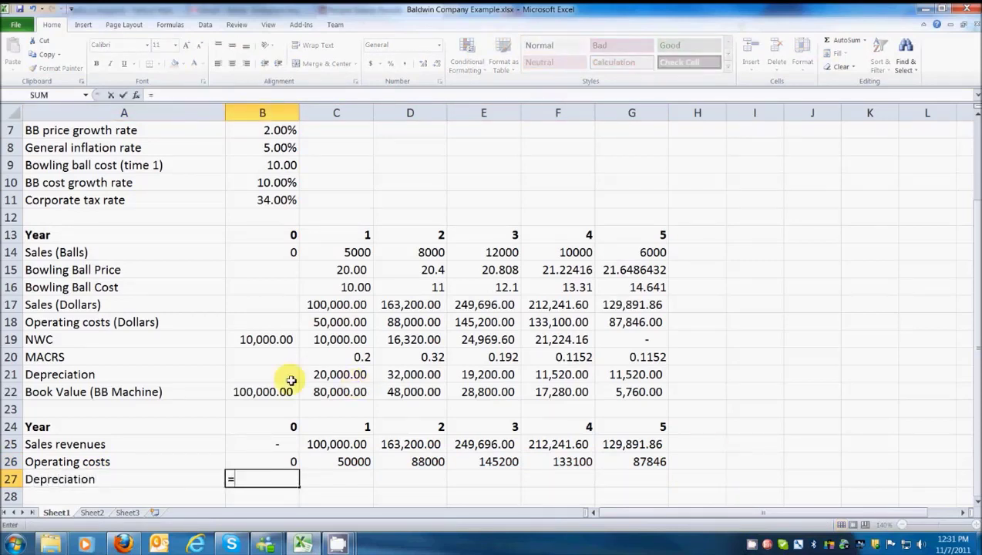
{"action": "left_click", "coordinate": [267, 370]}
{"action": "key", "text": "Return"}
{"action": "key", "text": "Up"}
{"action": "left_click_drag", "start_coordinate": [299, 487], "coordinate": [669, 485]}
{"action": "scroll", "coordinate": [767, 385], "scroll_direction": "down", "scroll_amount": 1}
{"action": "scroll", "coordinate": [767, 383], "scroll_direction": "down", "scroll_amount": 1}
- Label A28 'Income before taxes' and enter =B25-B26-B27 in B28
{"action": "left_click", "coordinate": [68, 393]}
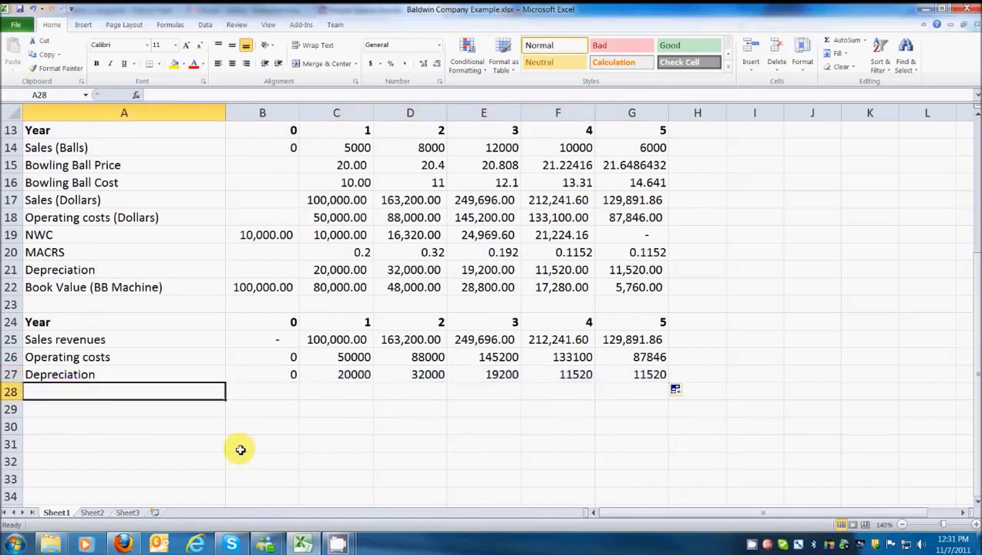
{"action": "type", "text": "Income before taxes"}
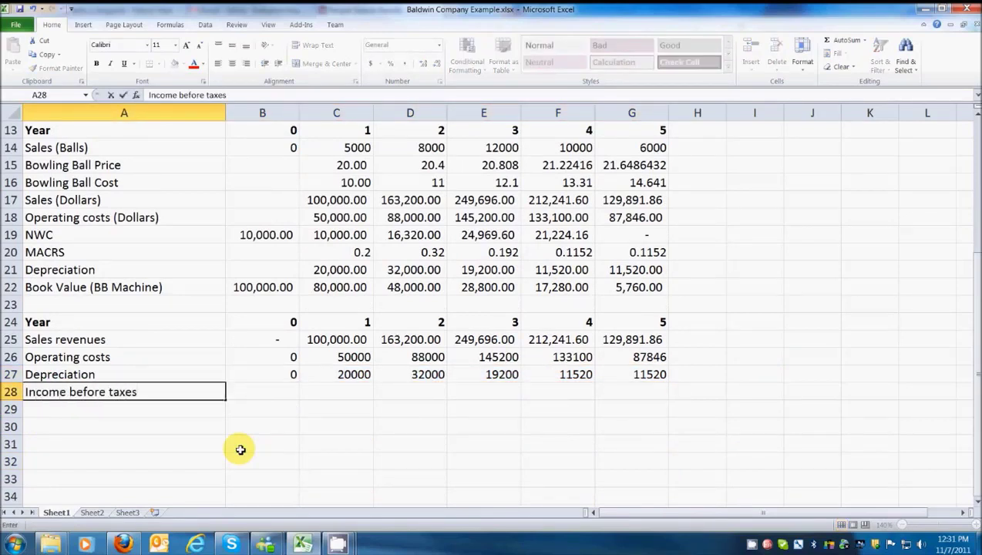
{"action": "key", "text": "Tab"}
{"action": "type", "text": "="}
{"action": "left_click", "coordinate": [285, 339]}
{"action": "type", "text": "-"}
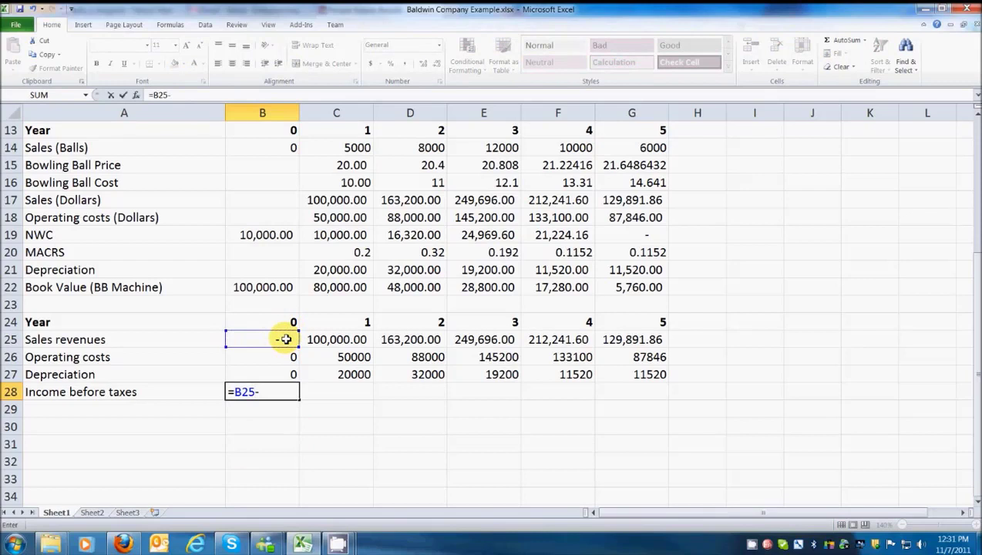
{"action": "left_click", "coordinate": [277, 358]}
{"action": "type", "text": "-"}
{"action": "left_click", "coordinate": [257, 374]}
{"action": "key", "text": "Return"}
- Fill the income before taxes formula across to G28
{"action": "left_click", "coordinate": [272, 393]}
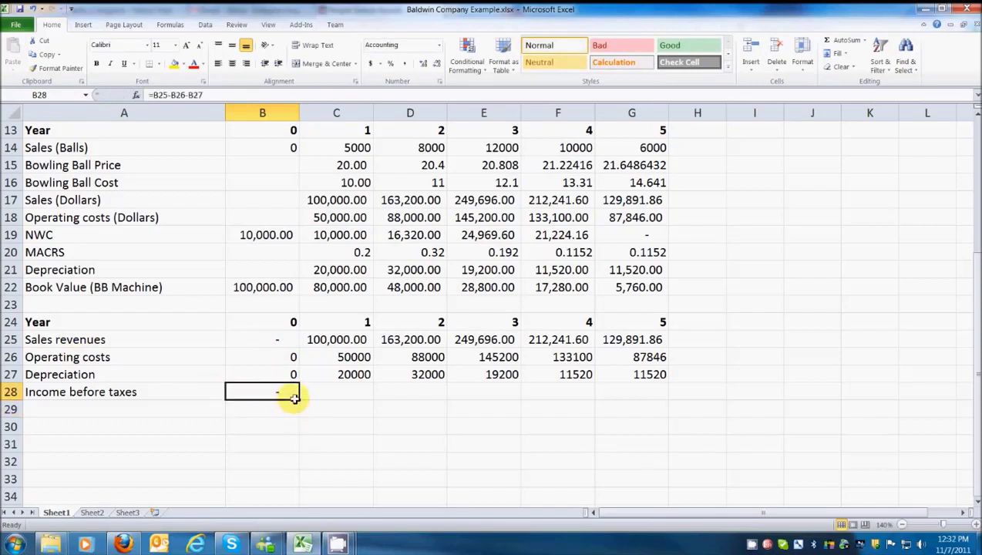
{"action": "left_click_drag", "start_coordinate": [299, 399], "coordinate": [660, 426]}
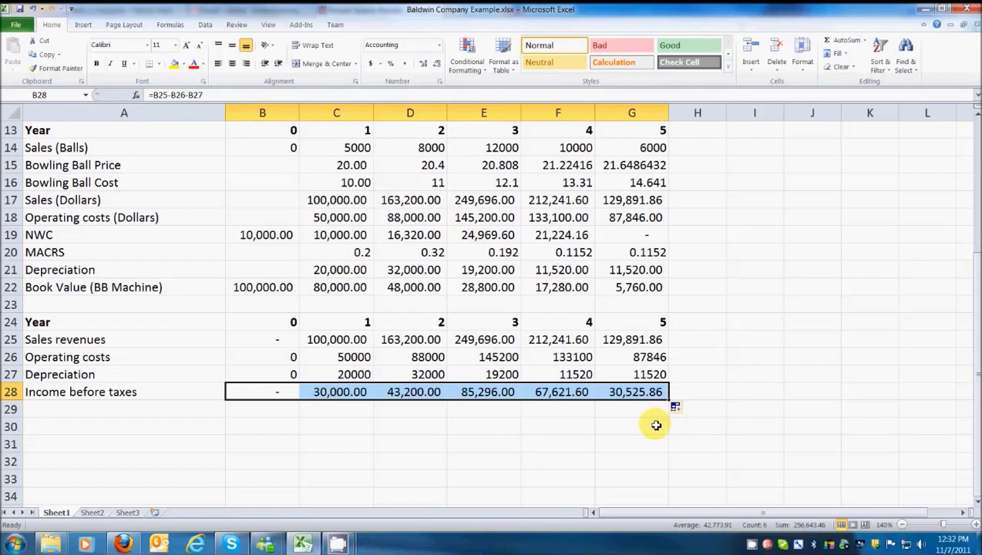
{"action": "left_click", "coordinate": [101, 415]}
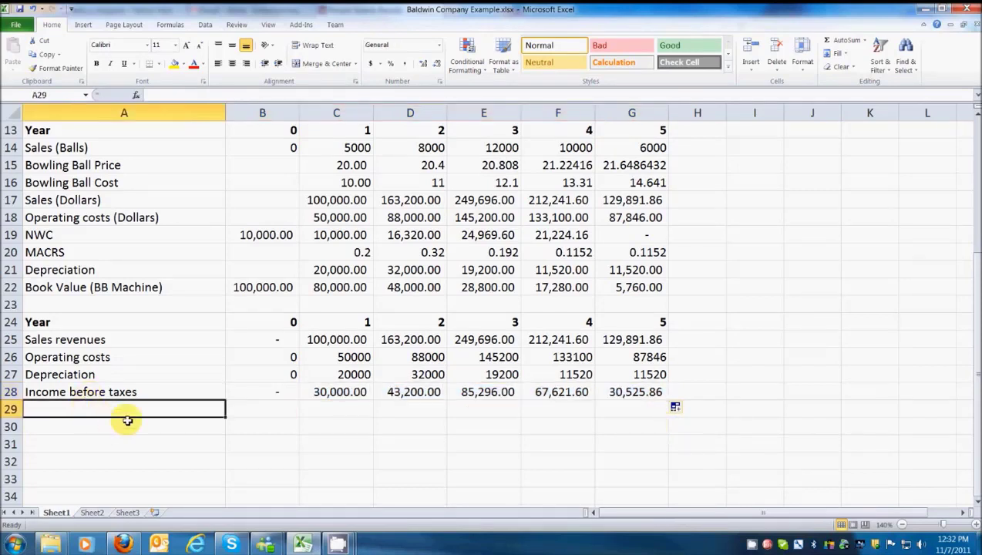
- Add a Taxes row with =B28*$B$11 filled through G29
{"action": "type", "text": "Taxes"}
{"action": "key", "text": "Tab"}
{"action": "type", "text": "="}
{"action": "left_click", "coordinate": [274, 394]}
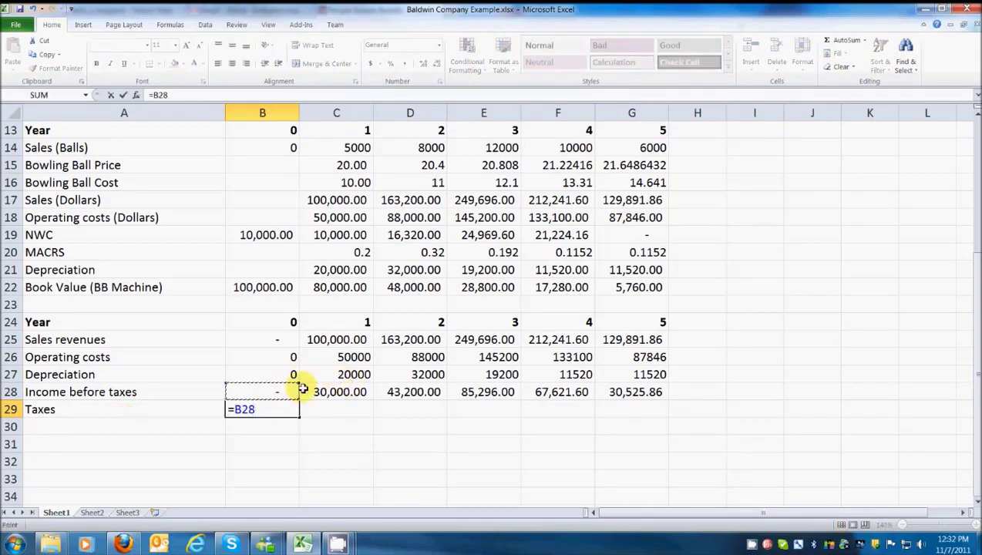
{"action": "type", "text": "*"}
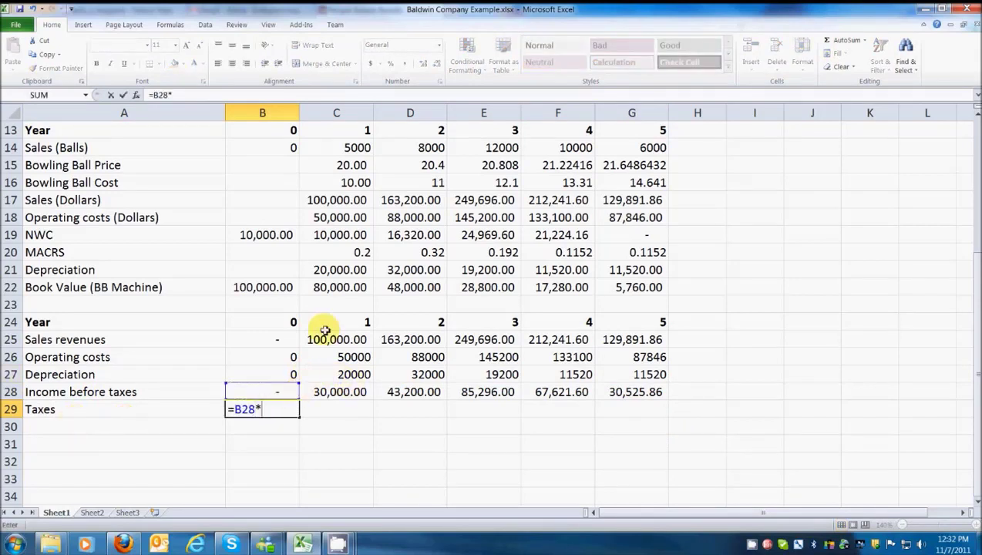
{"action": "scroll", "coordinate": [322, 324], "scroll_direction": "up", "scroll_amount": 4}
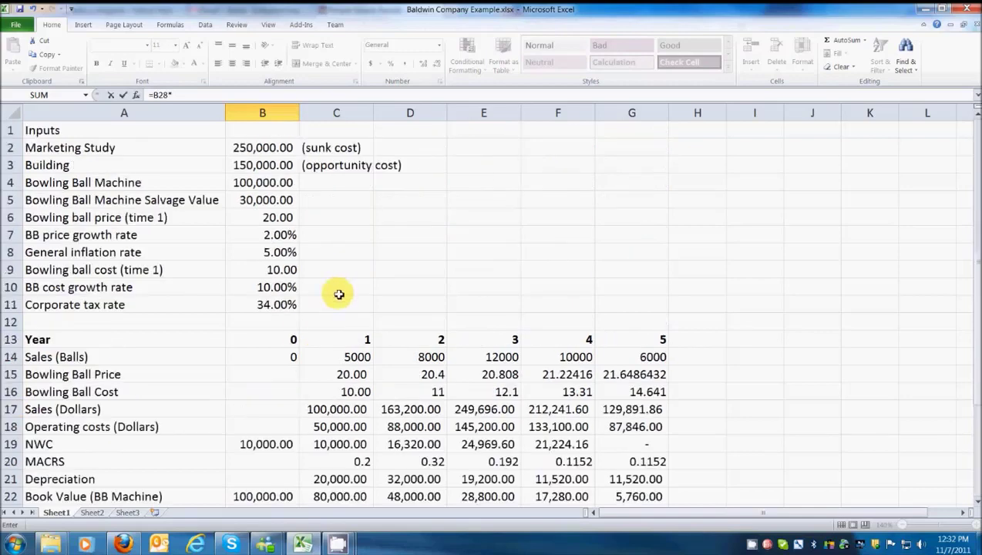
{"action": "left_click", "coordinate": [280, 306]}
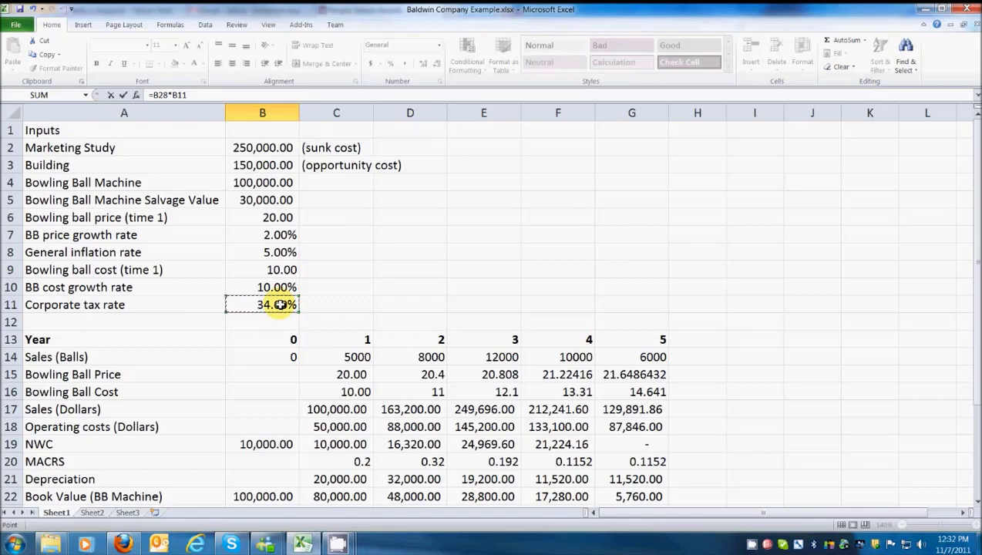
{"action": "key", "text": "F4"}
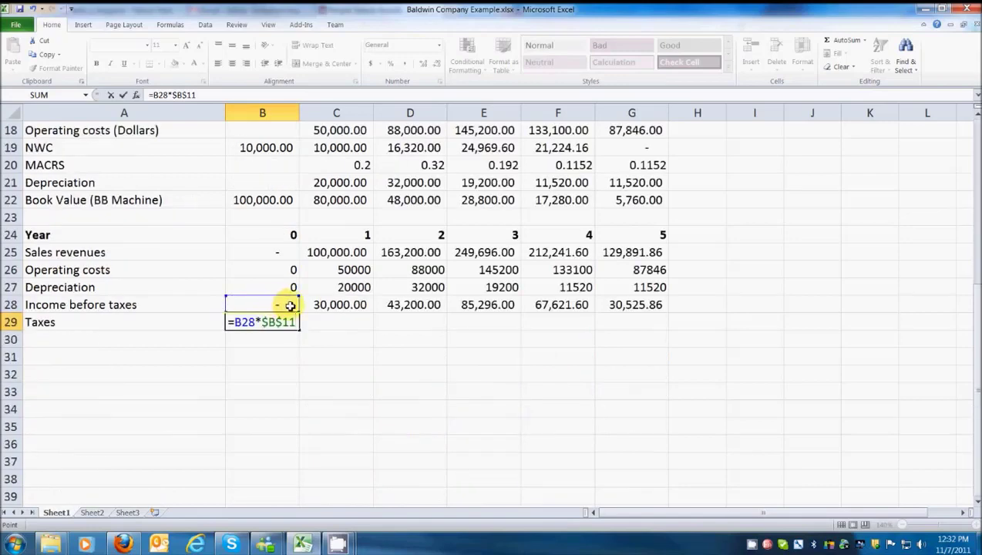
{"action": "key", "text": "Return"}
{"action": "key", "text": "Up"}
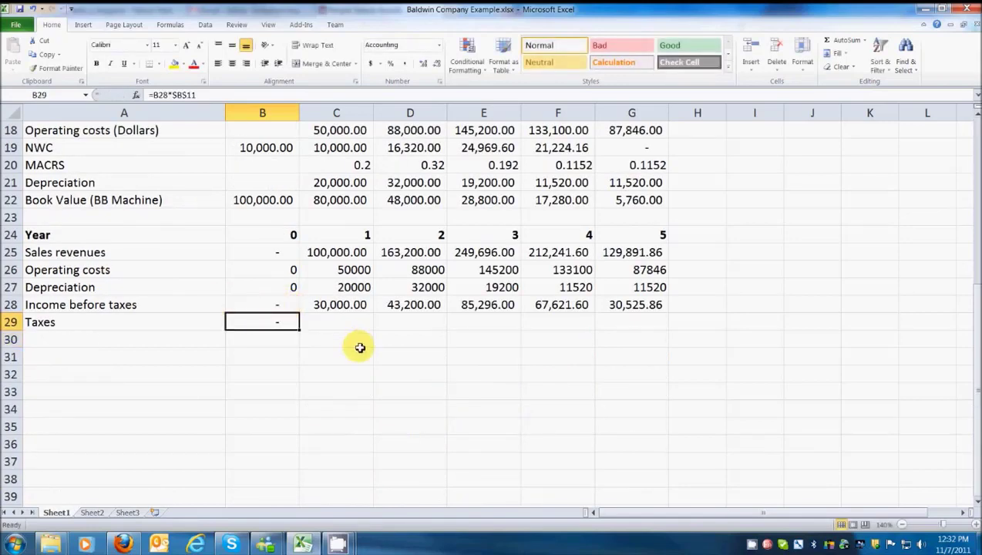
{"action": "left_click_drag", "start_coordinate": [299, 330], "coordinate": [668, 327]}
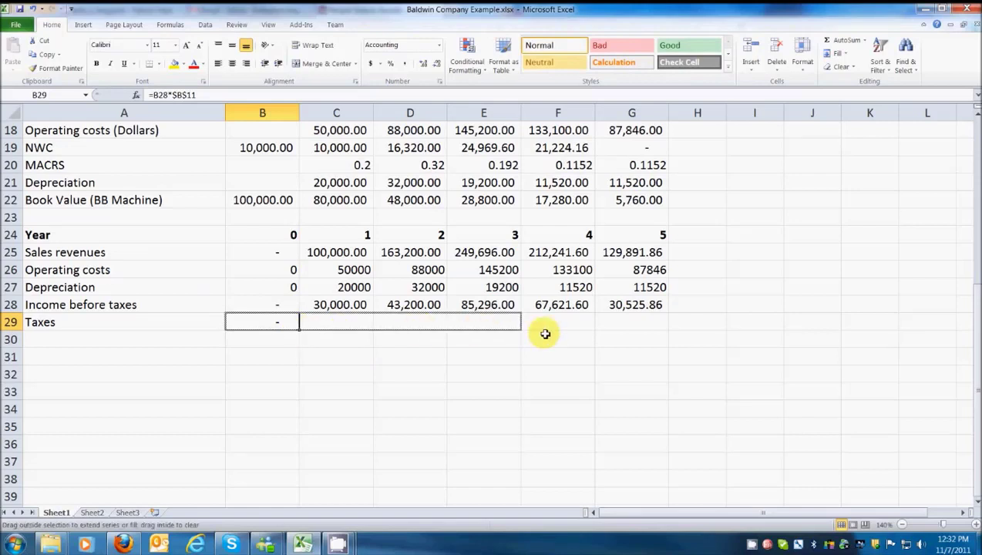
- Add a Net Income row with =B28-B29 filled through G30
{"action": "left_click", "coordinate": [70, 333]}
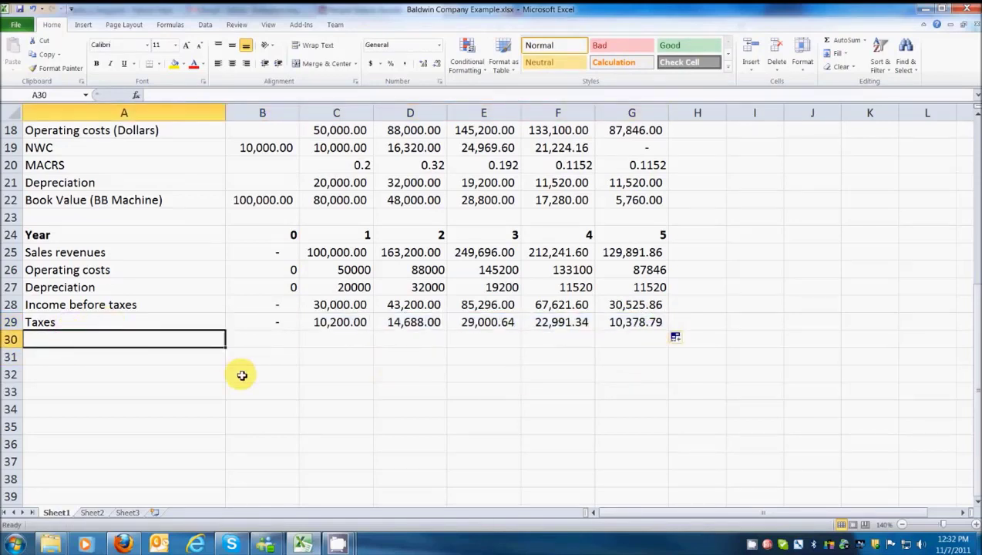
{"action": "type", "text": "Net Income"}
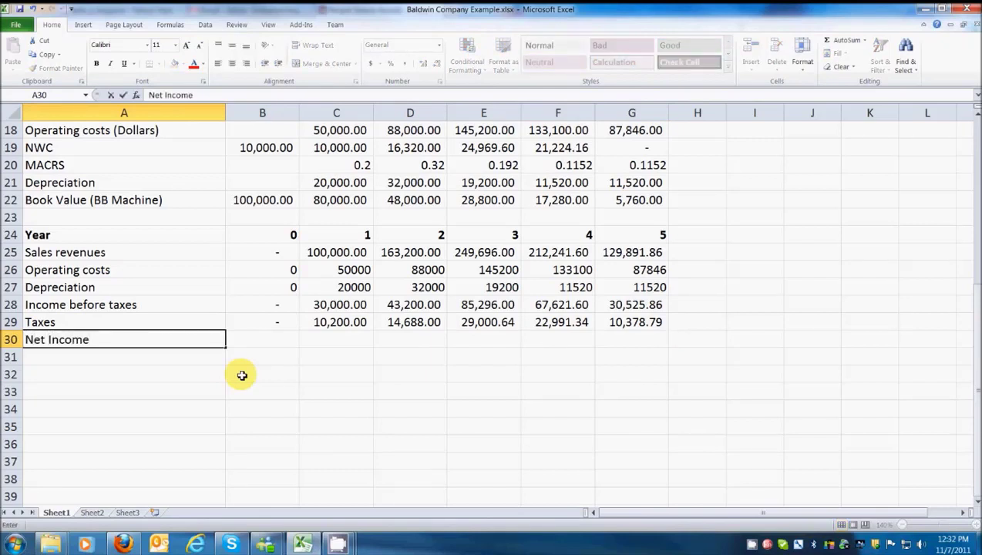
{"action": "key", "text": "Tab"}
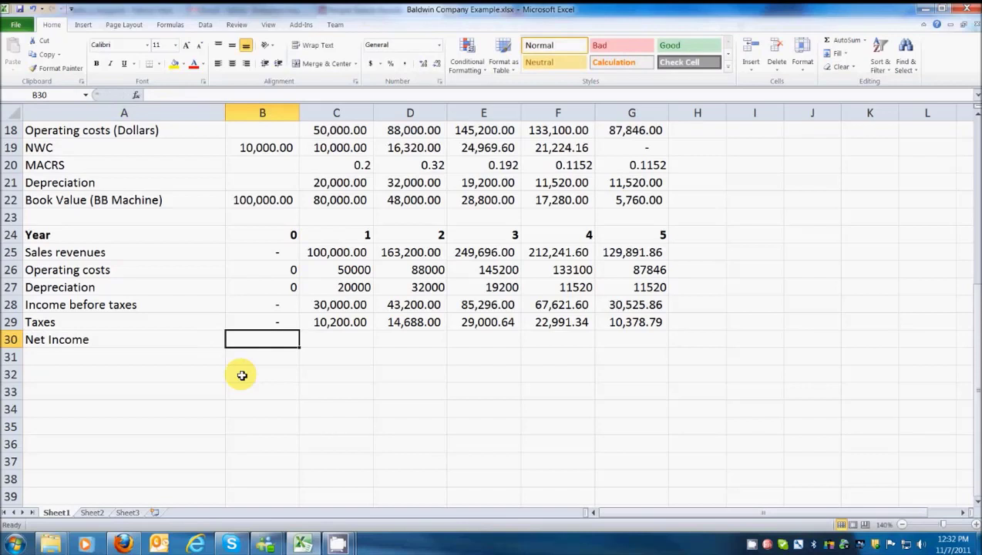
{"action": "type", "text": "="}
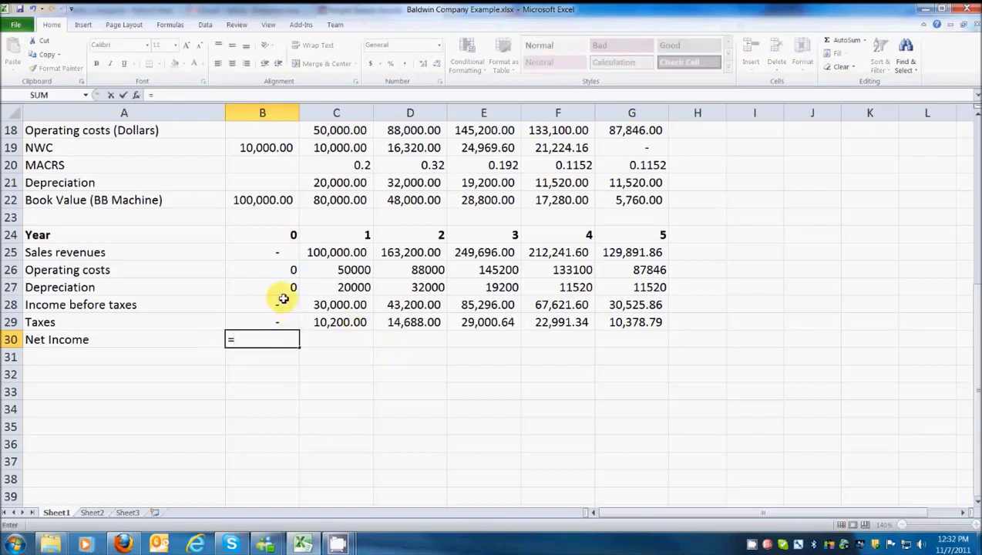
{"action": "left_click", "coordinate": [282, 301]}
{"action": "type", "text": "-"}
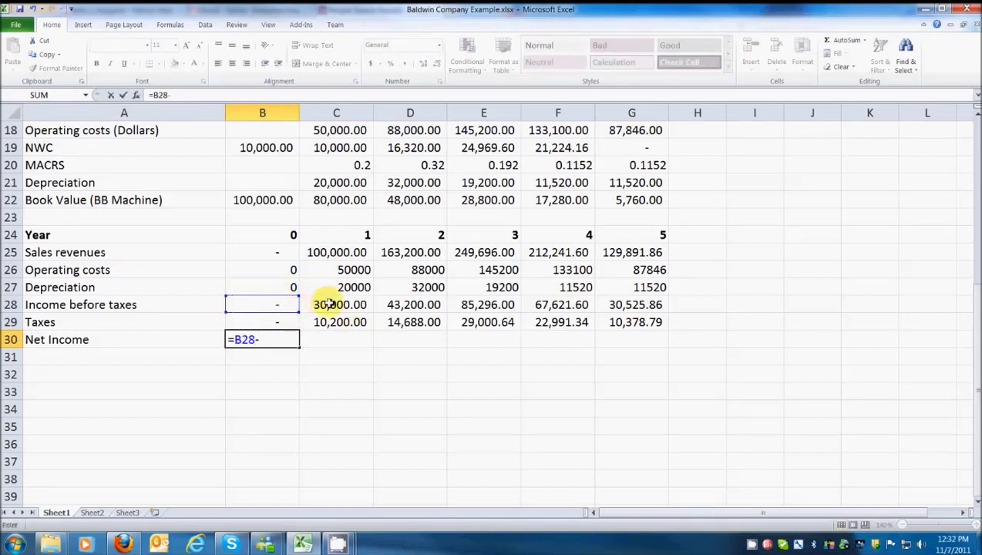
{"action": "left_click", "coordinate": [272, 323]}
{"action": "key", "text": "Return"}
{"action": "left_click", "coordinate": [272, 346]}
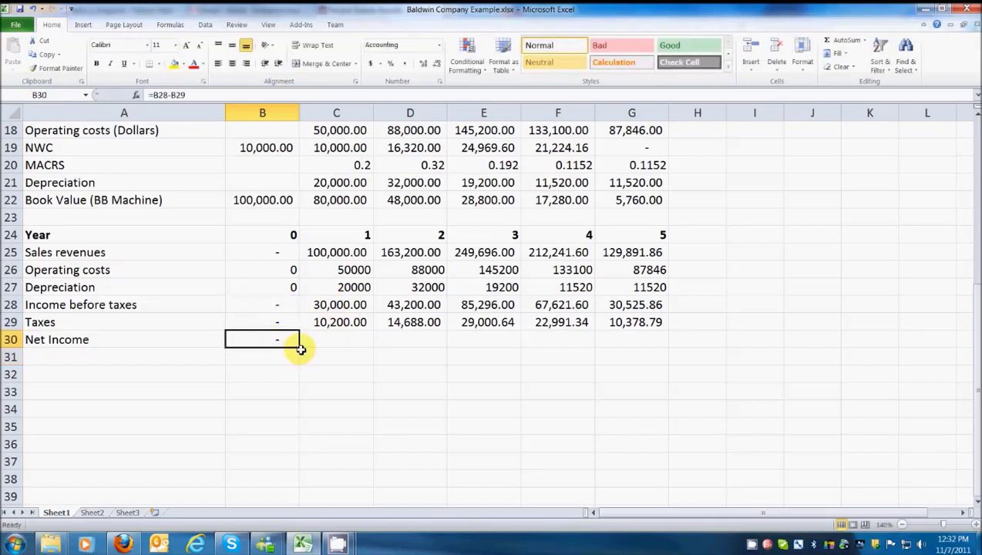
{"action": "left_click_drag", "start_coordinate": [300, 348], "coordinate": [664, 393]}
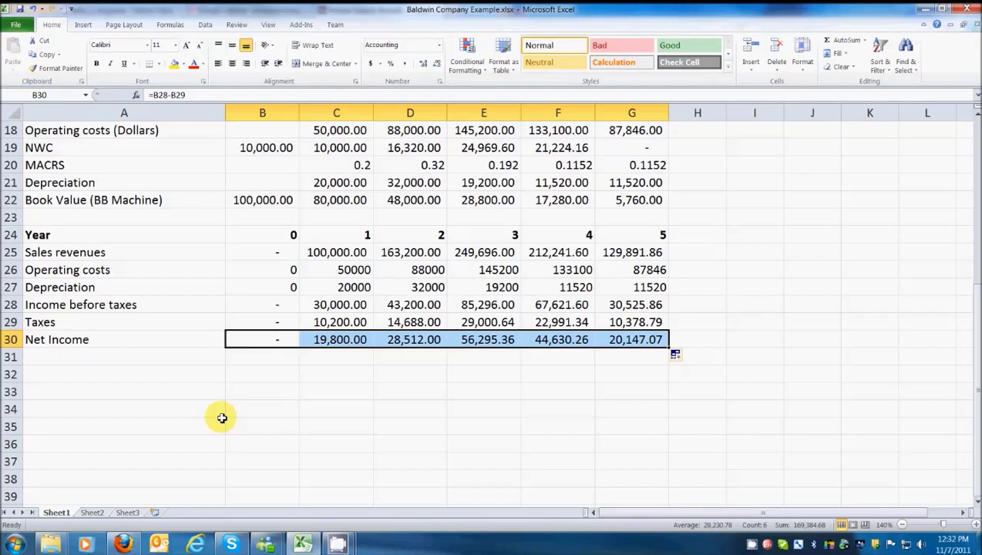
- Add an Operating Cash Flow (OCF) row with =B30+B27 filled through G31
{"action": "left_click", "coordinate": [158, 364]}
{"action": "type", "text": "Operating Cash Flow (OCF"}
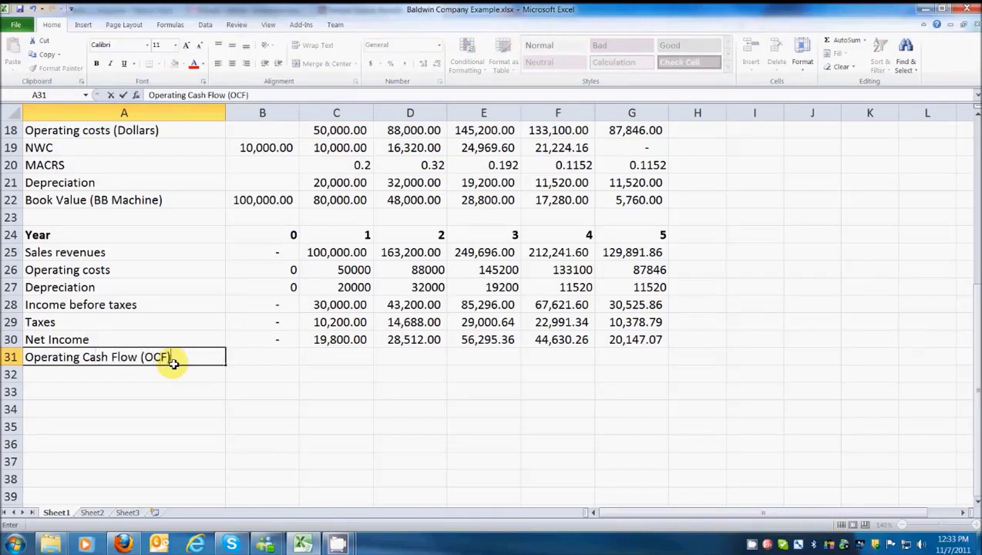
{"action": "key", "text": "Tab"}
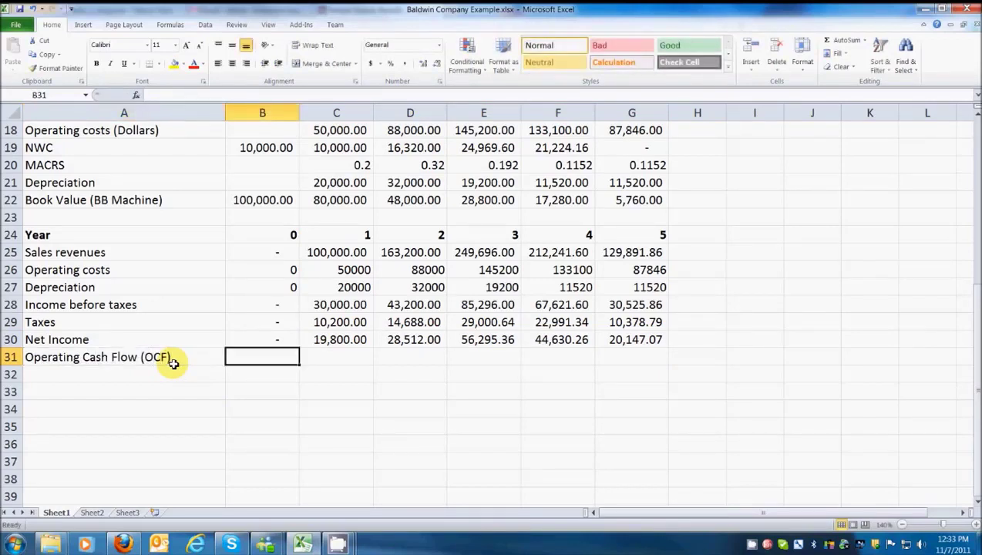
{"action": "type", "text": "="}
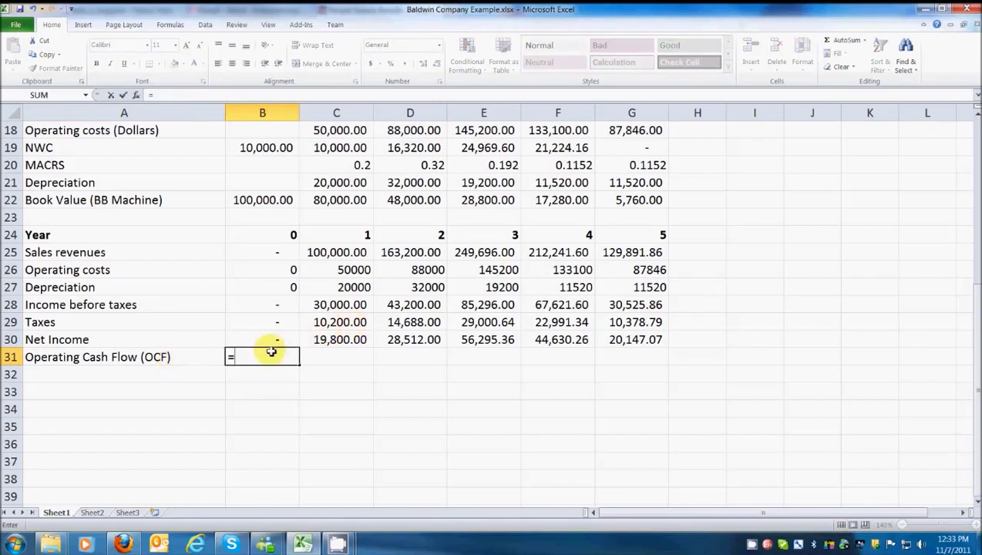
{"action": "left_click", "coordinate": [269, 339]}
{"action": "type", "text": "+"}
{"action": "left_click", "coordinate": [289, 287]}
{"action": "key", "text": "Return"}
{"action": "left_click", "coordinate": [293, 354]}
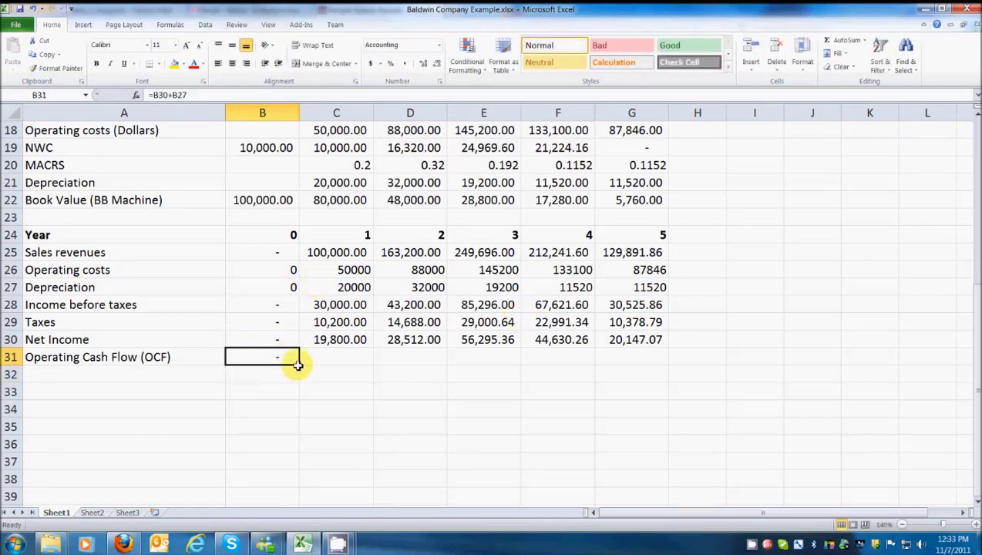
{"action": "left_click_drag", "start_coordinate": [298, 365], "coordinate": [629, 379]}
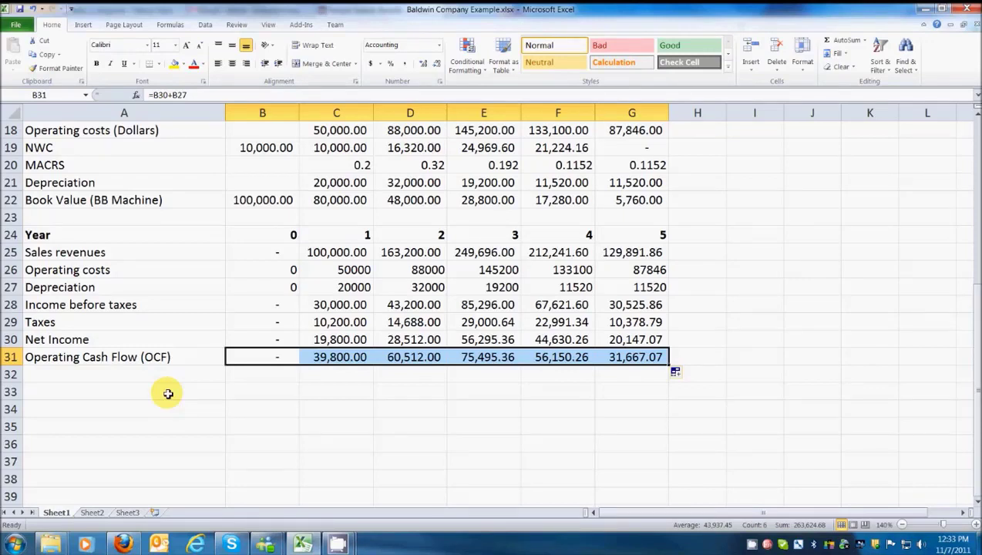
- Make the OCF row A31:G31 bold
{"action": "key", "text": "Down"}
{"action": "key", "text": "Left"}
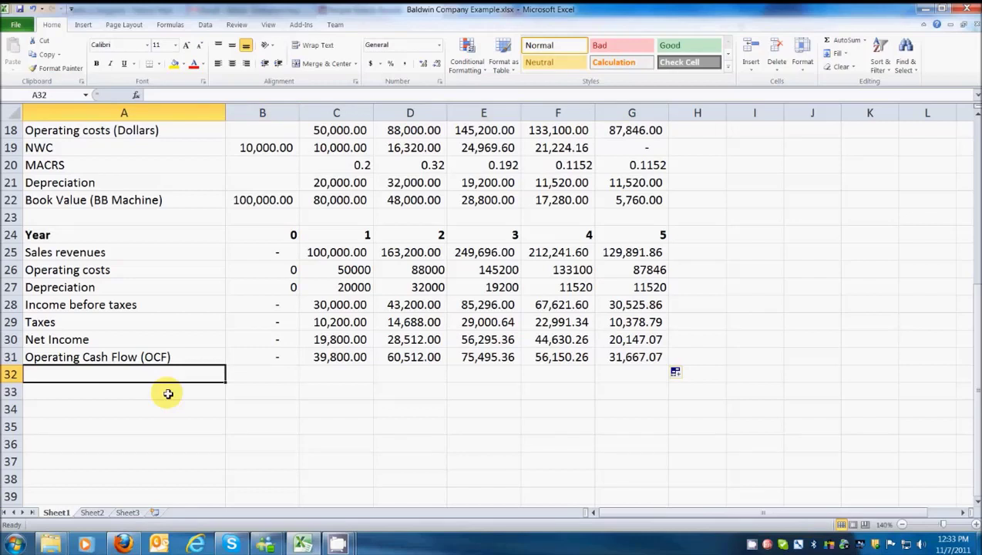
{"action": "left_click", "coordinate": [177, 355]}
{"action": "left_click_drag", "start_coordinate": [178, 355], "coordinate": [636, 357]}
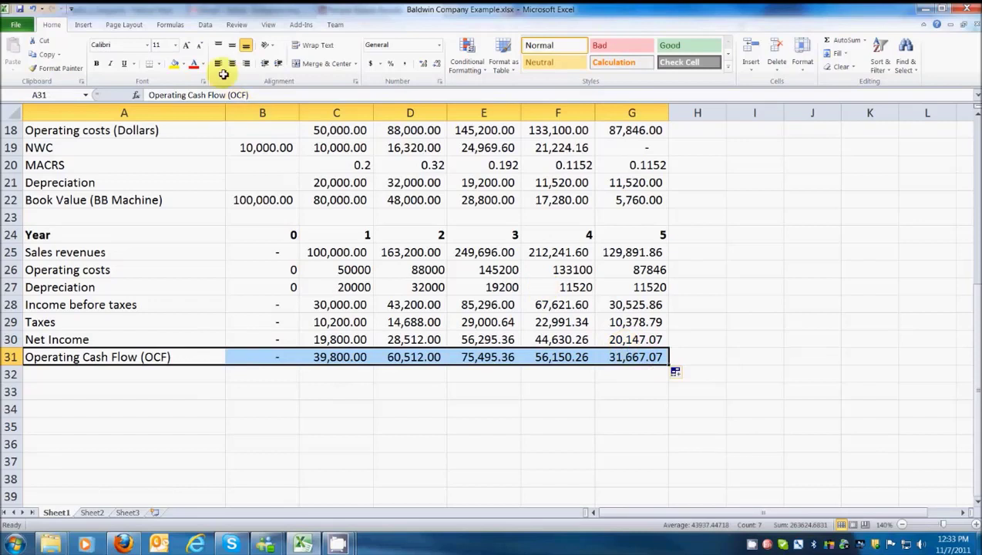
{"action": "left_click", "coordinate": [97, 63]}
{"action": "left_click", "coordinate": [101, 390]}
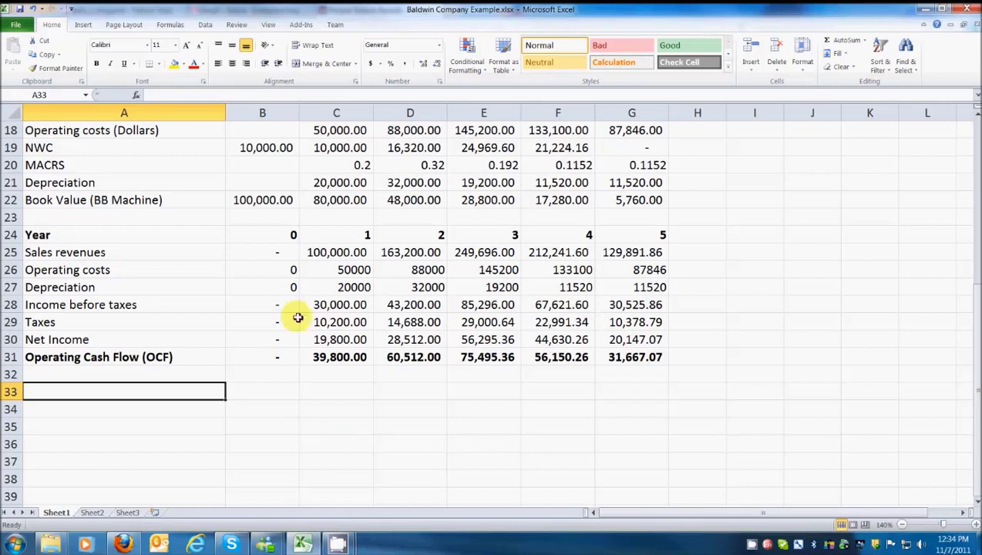
- Copy the Year 0–5 header row into row 33
{"action": "mouse_move", "coordinate": [40, 234]}
{"action": "left_mouse_down"}
{"action": "mouse_move", "coordinate": [515, 243]}
{"action": "mouse_move", "coordinate": [609, 232]}
{"action": "left_mouse_up"}
{"action": "key", "text": "ctrl+c"}
{"action": "left_click", "coordinate": [106, 390]}
{"action": "key", "text": "ctrl+v"}
- Add an NWC row in row 34 with =B19 filled through G34
{"action": "left_click", "coordinate": [103, 409]}
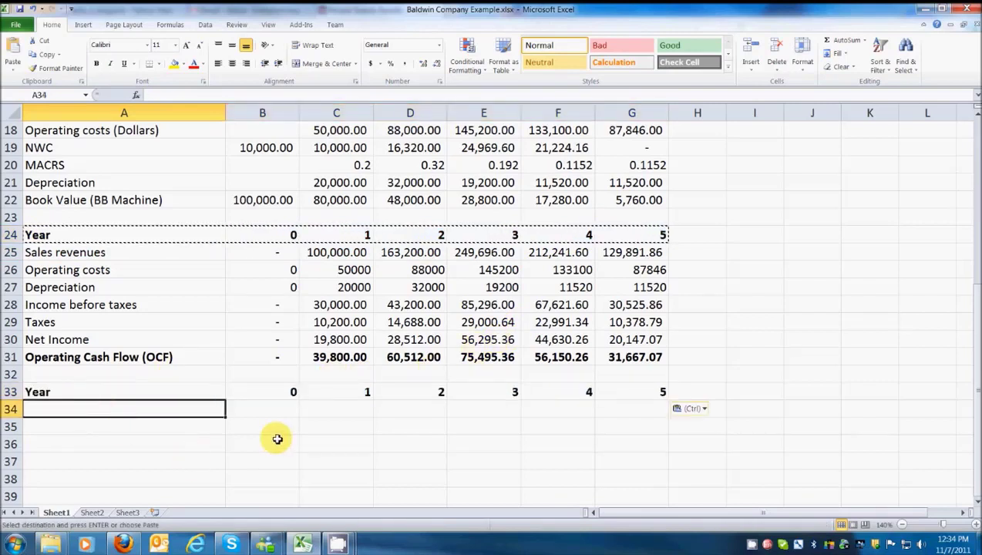
{"action": "type", "text": "NWC"}
{"action": "key", "text": "Tab"}
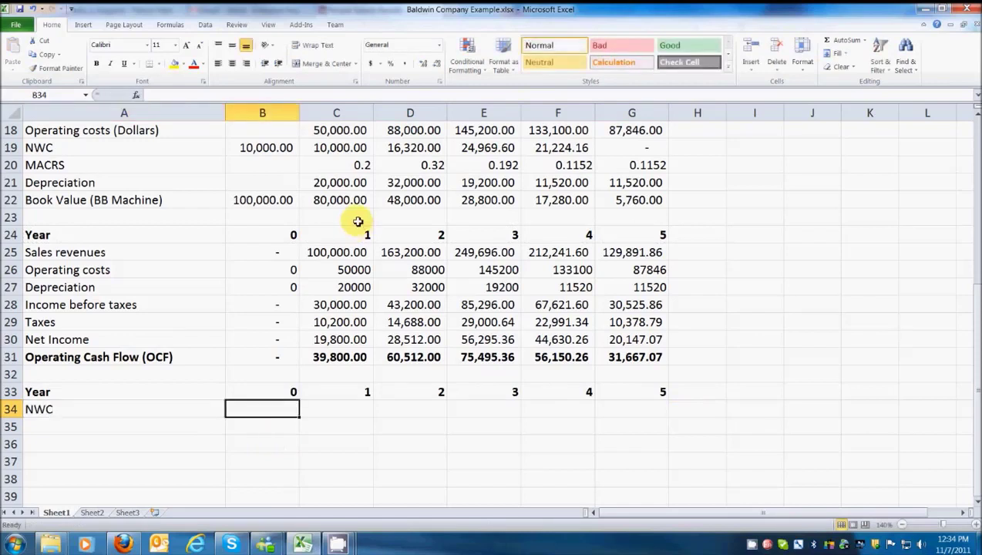
{"action": "type", "text": "="}
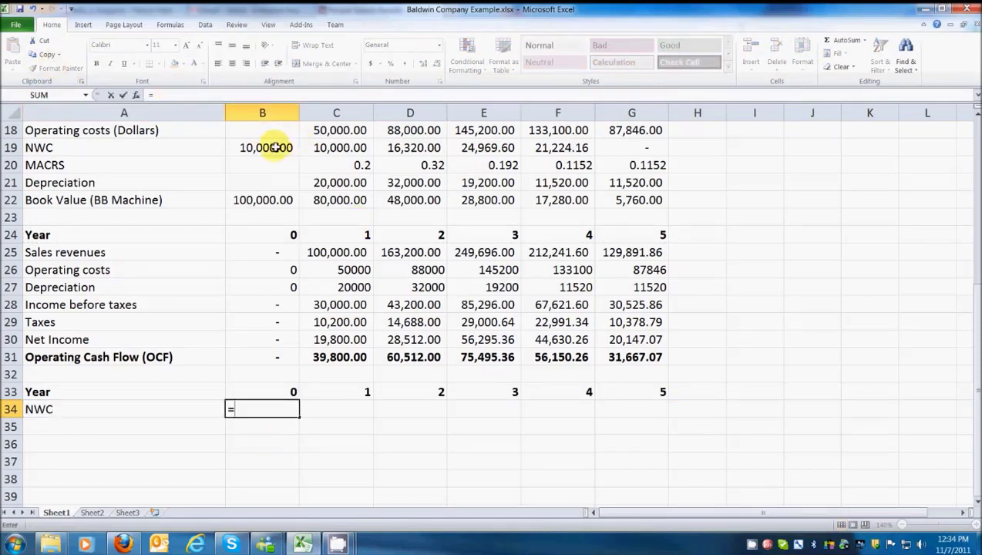
{"action": "left_click", "coordinate": [285, 148]}
{"action": "key", "text": "Return"}
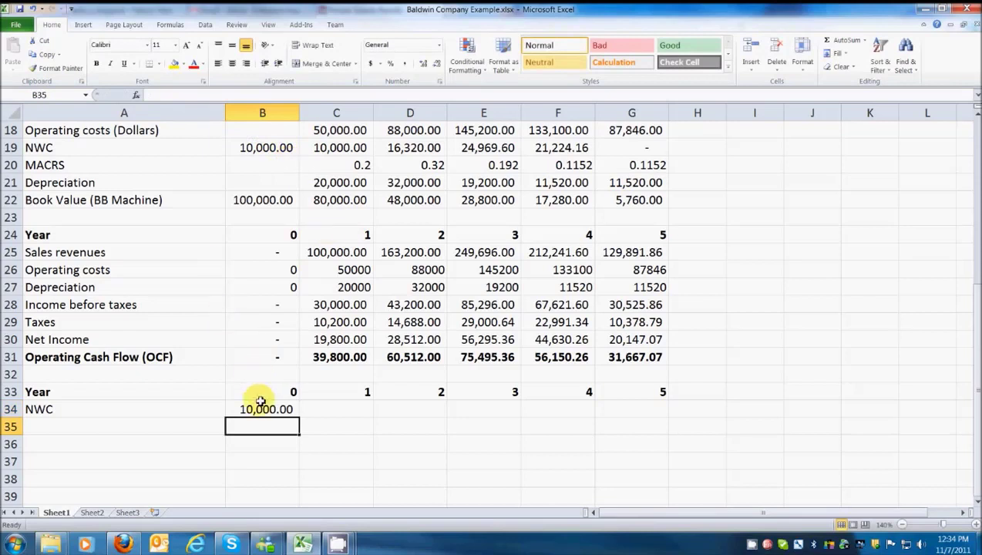
{"action": "left_click", "coordinate": [259, 407]}
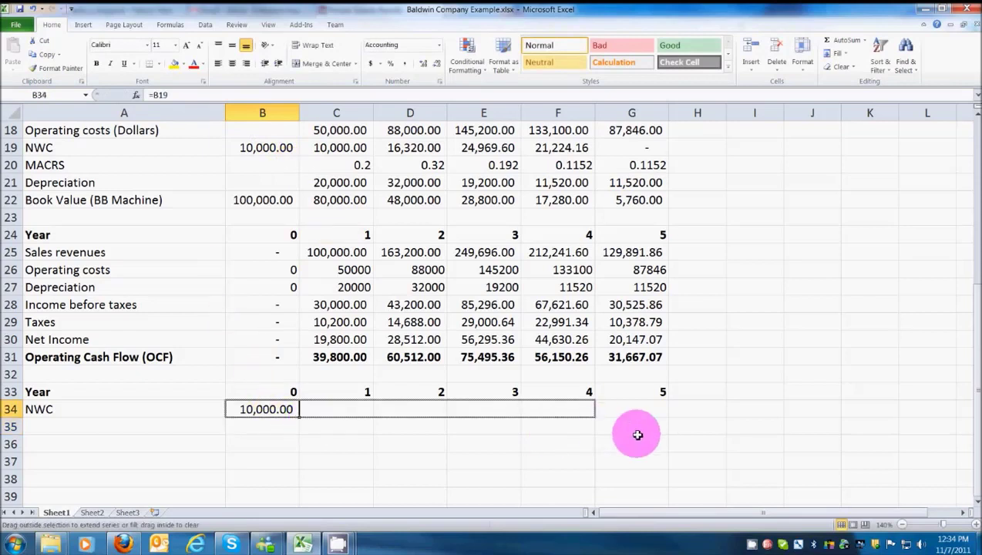
{"action": "left_click_drag", "start_coordinate": [638, 435], "coordinate": [669, 433]}
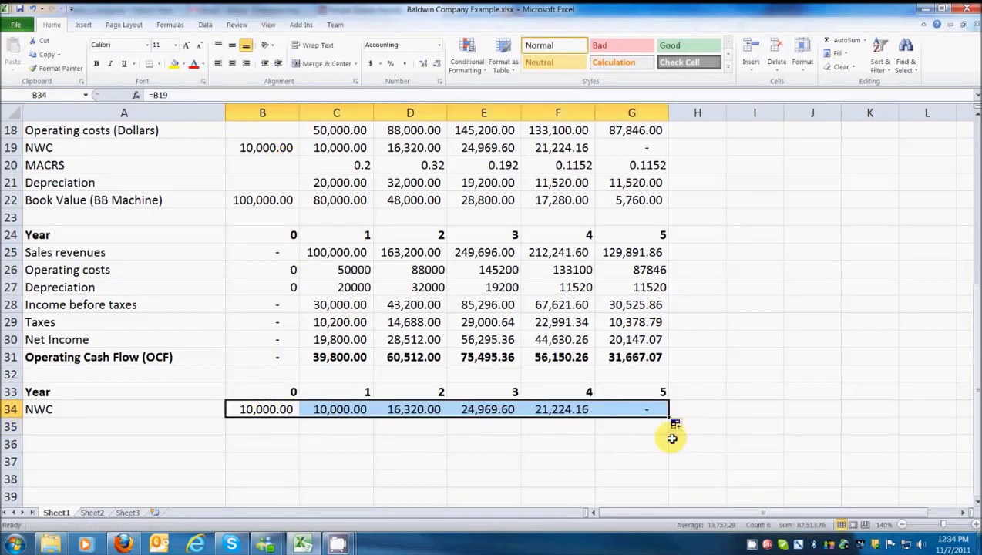
{"action": "left_click", "coordinate": [49, 427]}
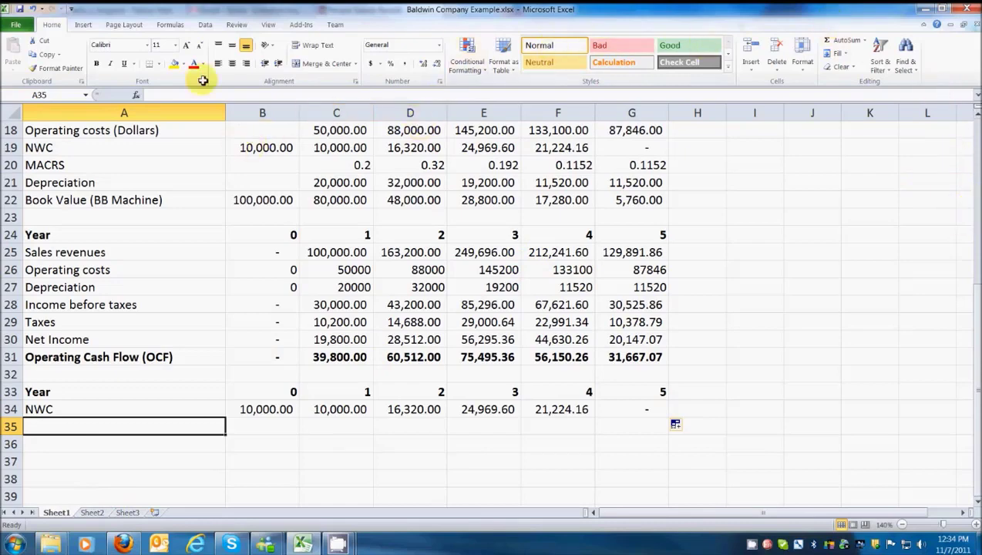
- Insert a Greek capital delta from Insert > Symbol and finish the ΔNWC label in A35
{"action": "left_click", "coordinate": [81, 23]}
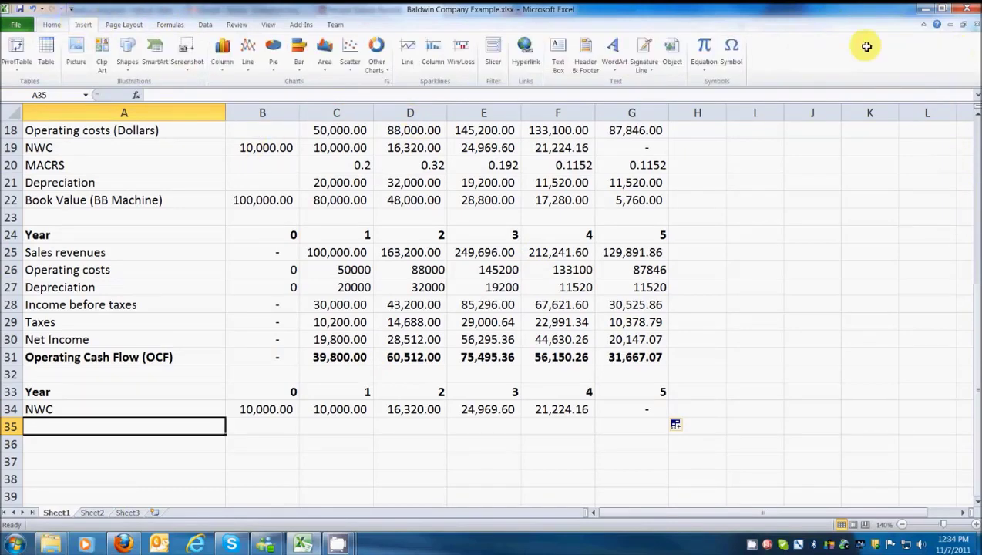
{"action": "left_click", "coordinate": [733, 51]}
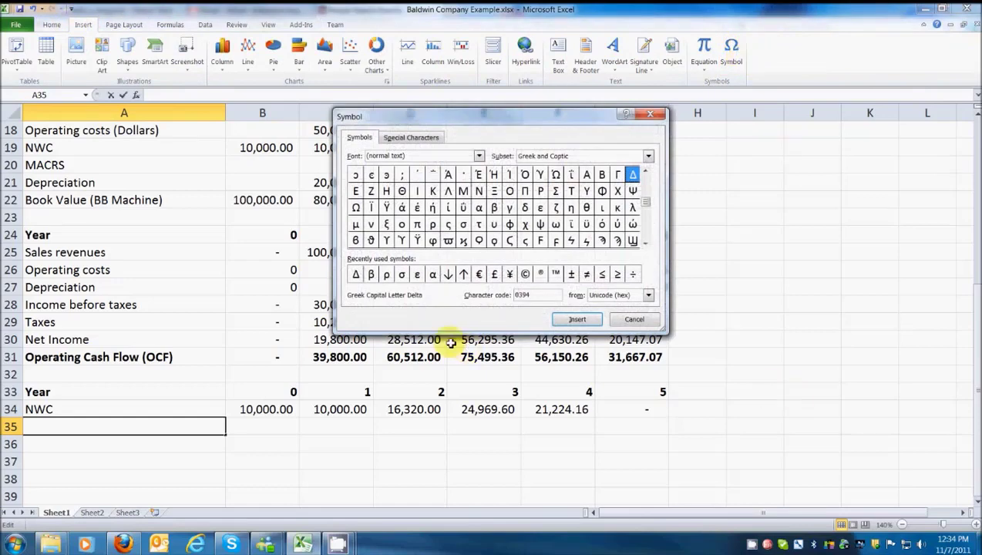
{"action": "left_click", "coordinate": [355, 275]}
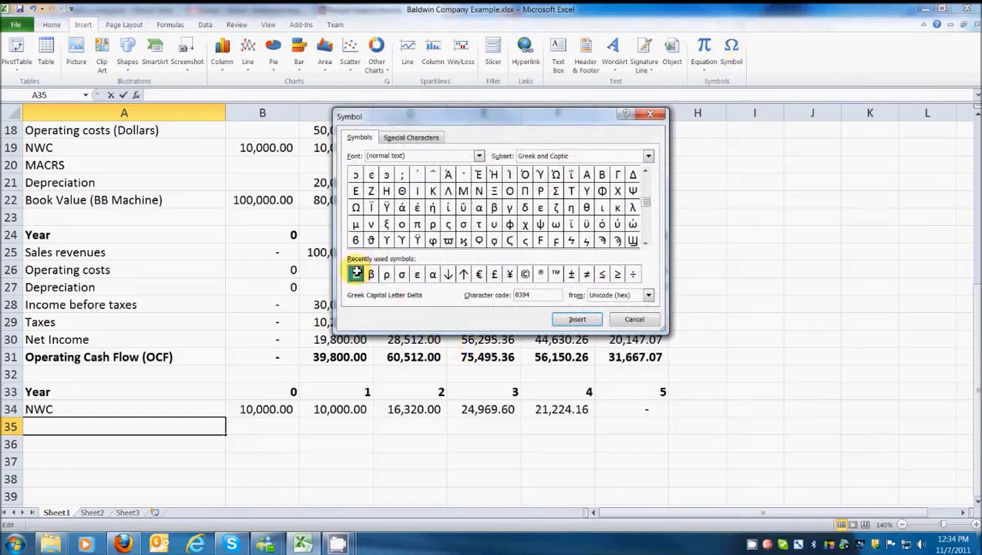
{"action": "left_click", "coordinate": [574, 319]}
{"action": "left_click", "coordinate": [633, 319]}
{"action": "type", "text": "NWC"}
{"action": "key", "text": "Return"}
{"action": "key", "text": "Up"}
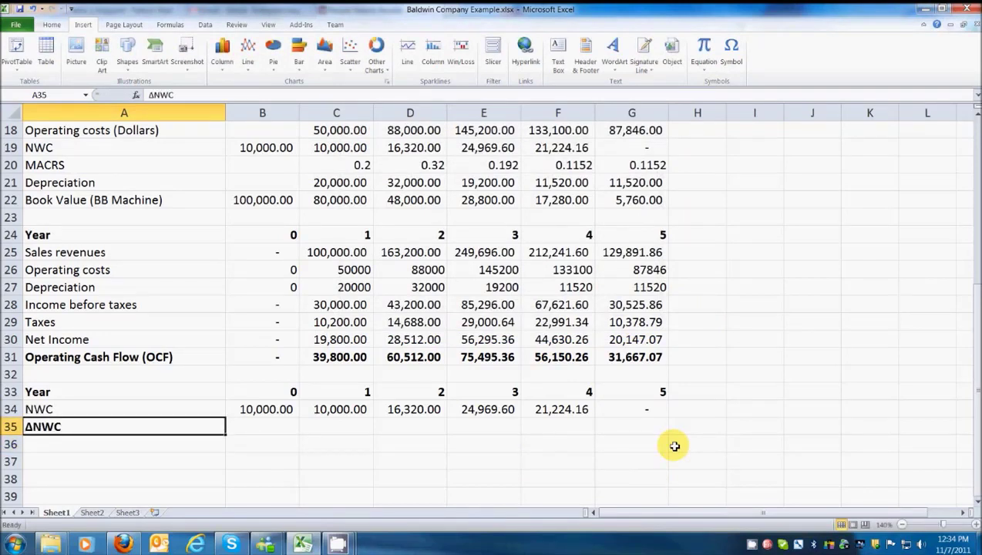
{"action": "left_click", "coordinate": [262, 426]}
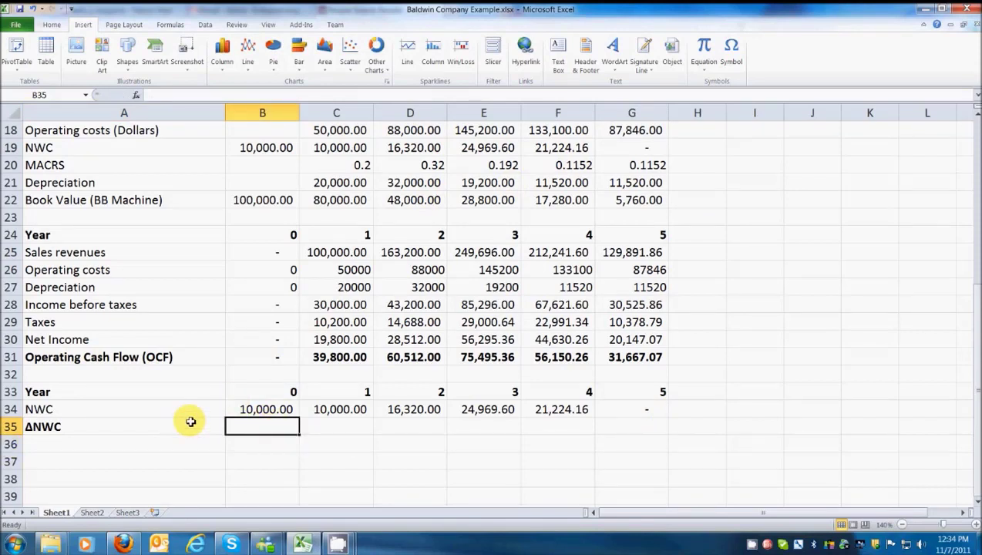
- Enter =B34 in B35 for the year 0 ΔNWC
{"action": "type", "text": "="}
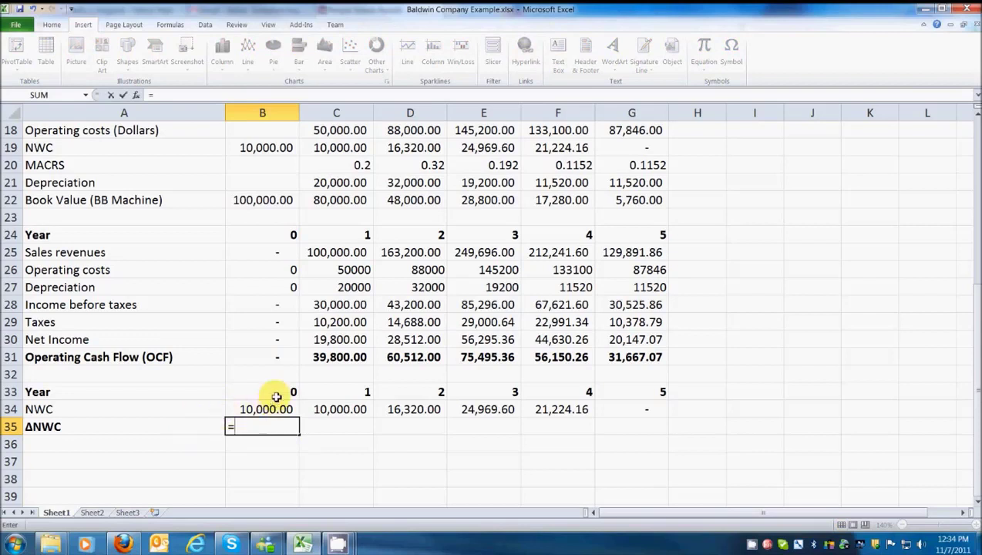
{"action": "left_click", "coordinate": [264, 407]}
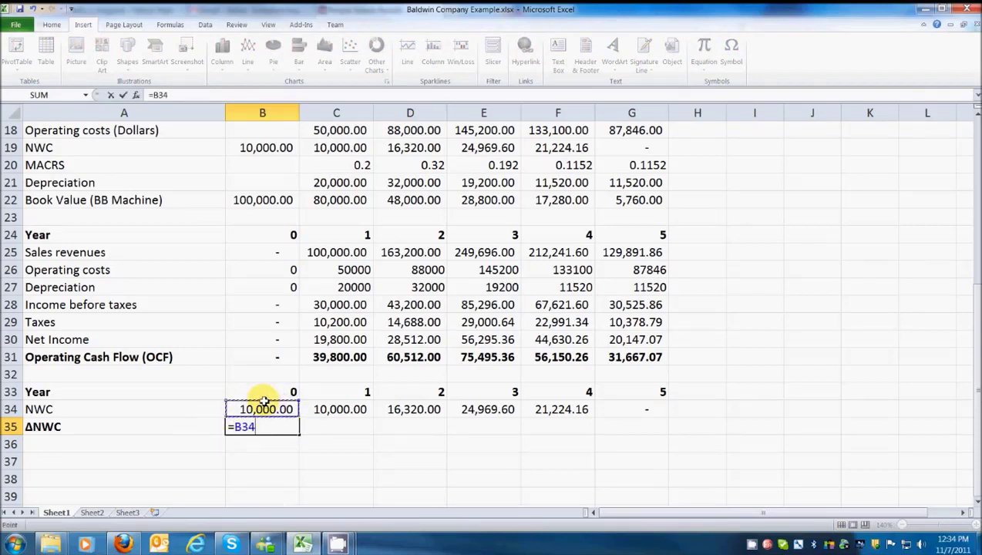
{"action": "key", "text": "Return"}
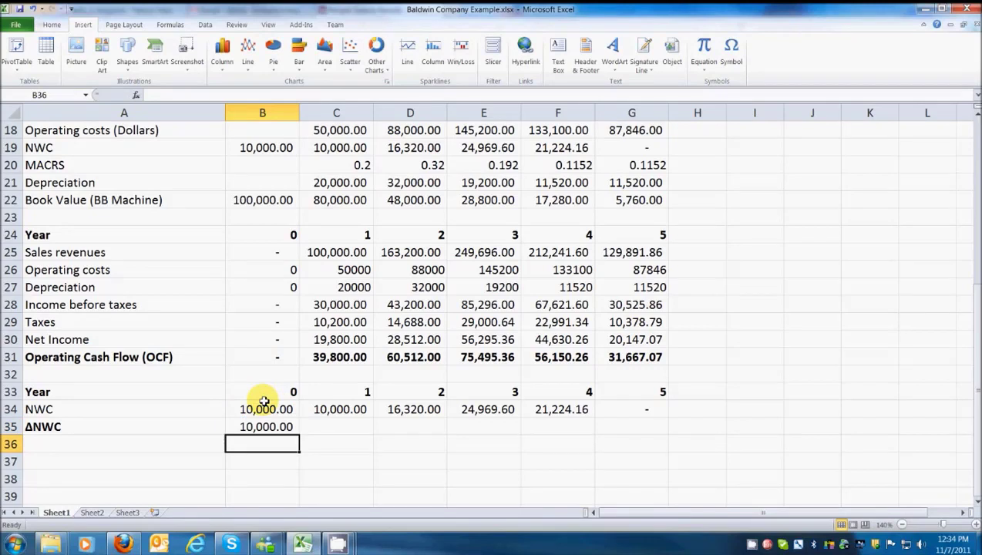
- Enter =C34-B34 in C35 and fill it through G35
{"action": "key", "text": "Up"}
{"action": "key", "text": "Right"}
{"action": "type", "text": "="}
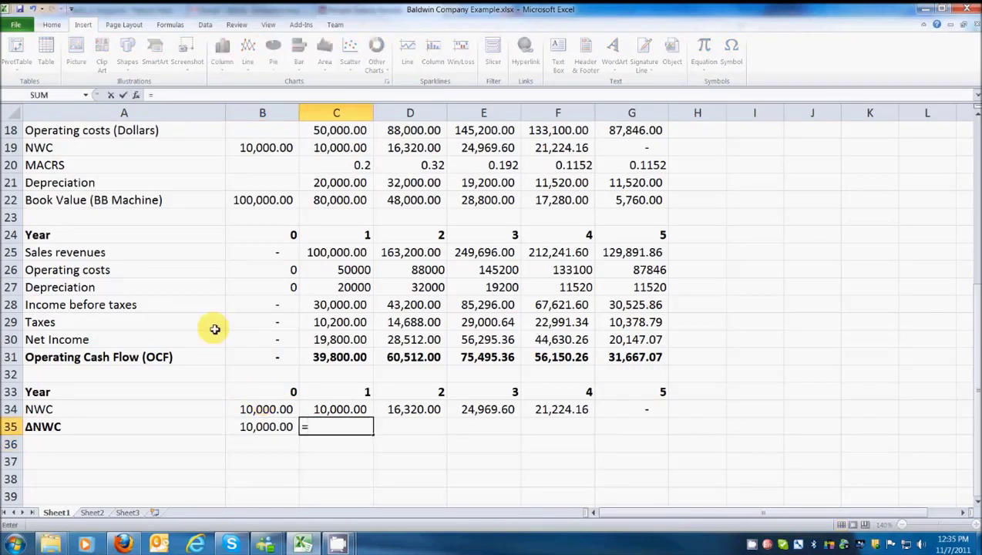
{"action": "left_click", "coordinate": [348, 409]}
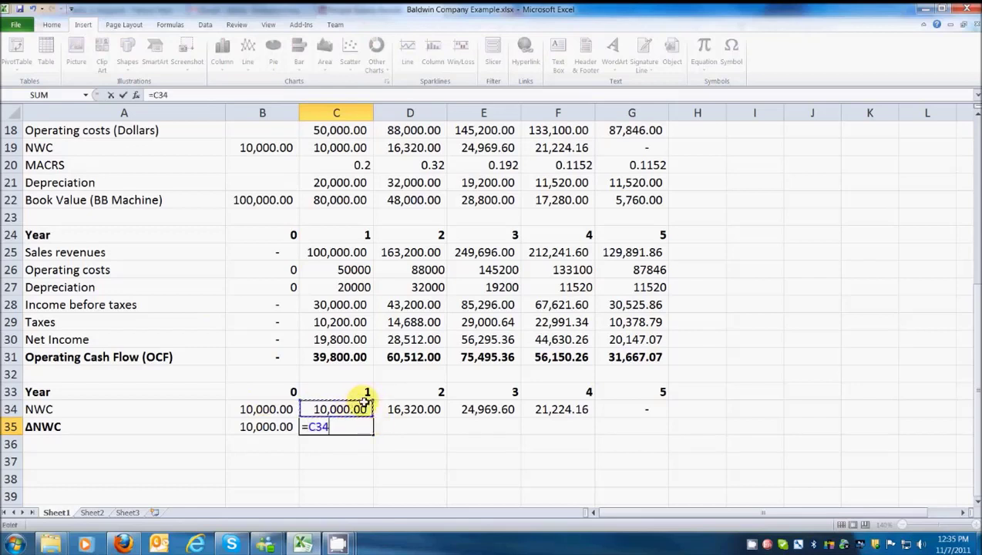
{"action": "type", "text": "-"}
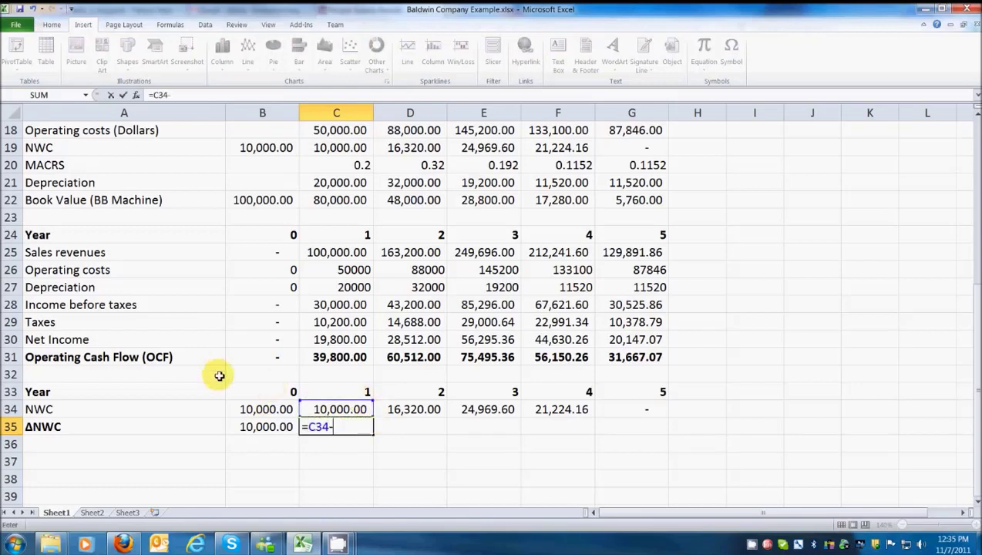
{"action": "left_click", "coordinate": [259, 409]}
{"action": "key", "text": "Return"}
{"action": "left_click", "coordinate": [350, 429]}
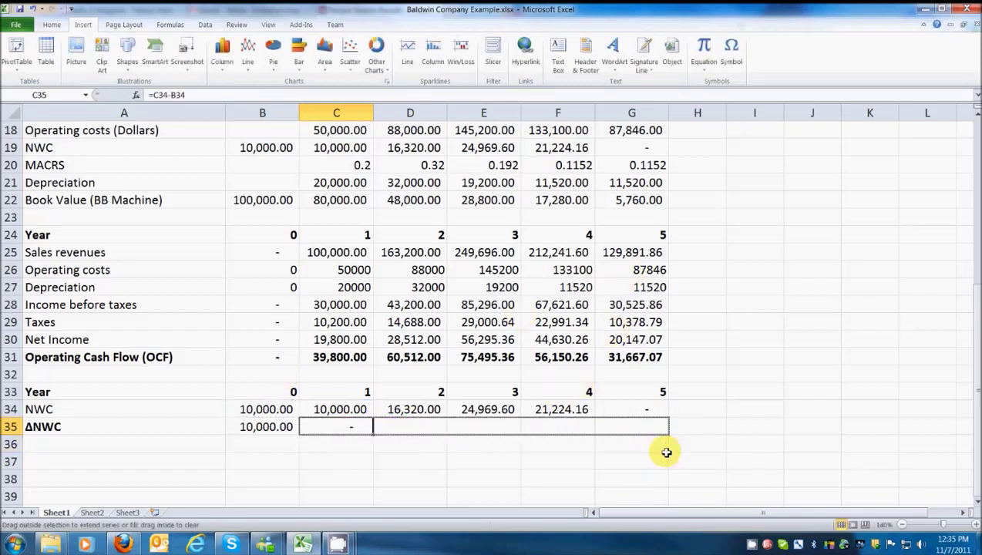
{"action": "left_click_drag", "start_coordinate": [374, 434], "coordinate": [664, 447]}
{"action": "left_click", "coordinate": [417, 428]}
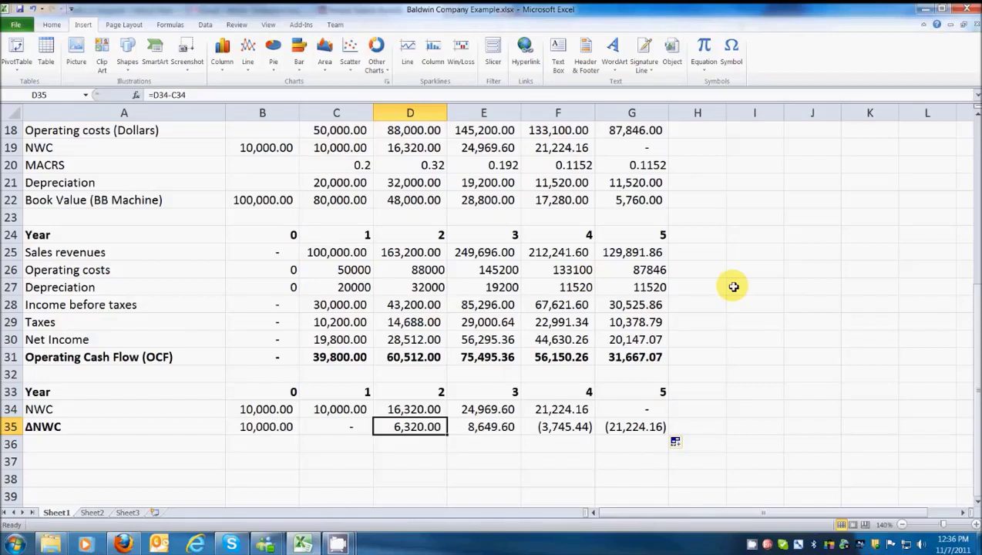
- Bold the ΔNWC values in B35:G35 with Ctrl+B
{"action": "key", "text": "Down"}
{"action": "key", "text": "Down"}
{"action": "mouse_move", "coordinate": [262, 428]}
{"action": "left_mouse_down"}
{"action": "mouse_move", "coordinate": [545, 441]}
{"action": "mouse_move", "coordinate": [659, 426]}
{"action": "left_mouse_up"}
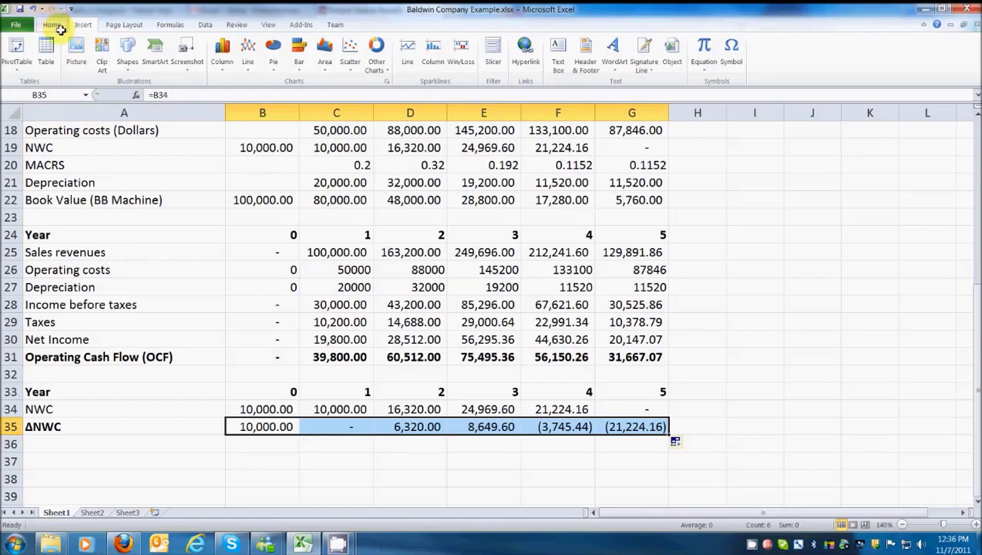
{"action": "key", "text": "ctrl+b"}
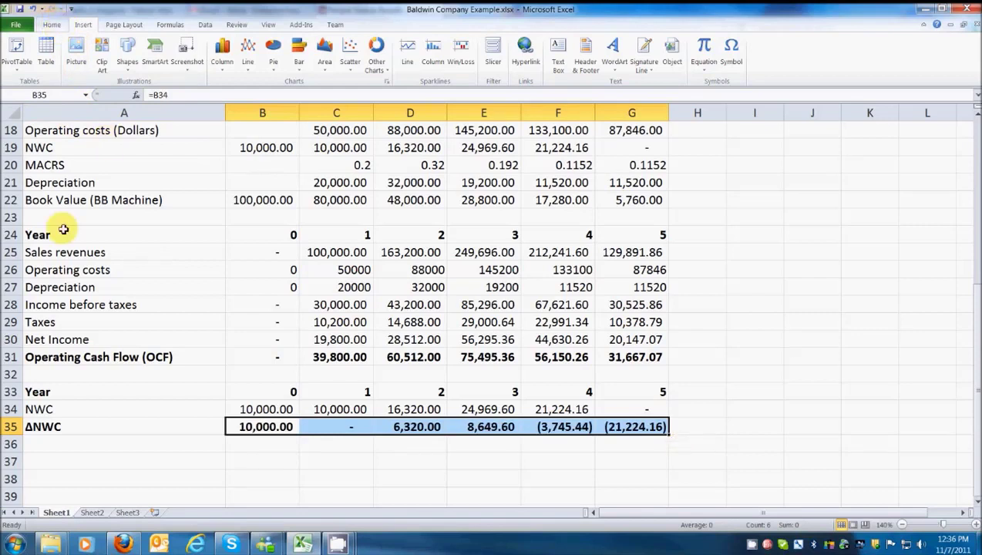
{"action": "left_click", "coordinate": [48, 457]}
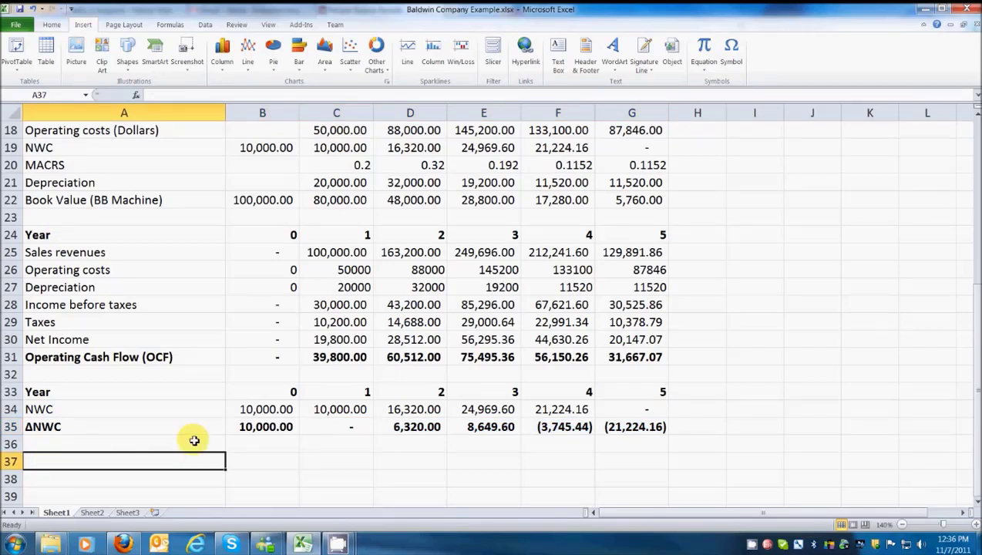
- Copy the Year 0–5 header row from row 33 into row 37
{"action": "left_click_drag", "start_coordinate": [73, 391], "coordinate": [663, 394]}
{"action": "right_click", "coordinate": [661, 393]}
{"action": "left_click", "coordinate": [680, 180]}
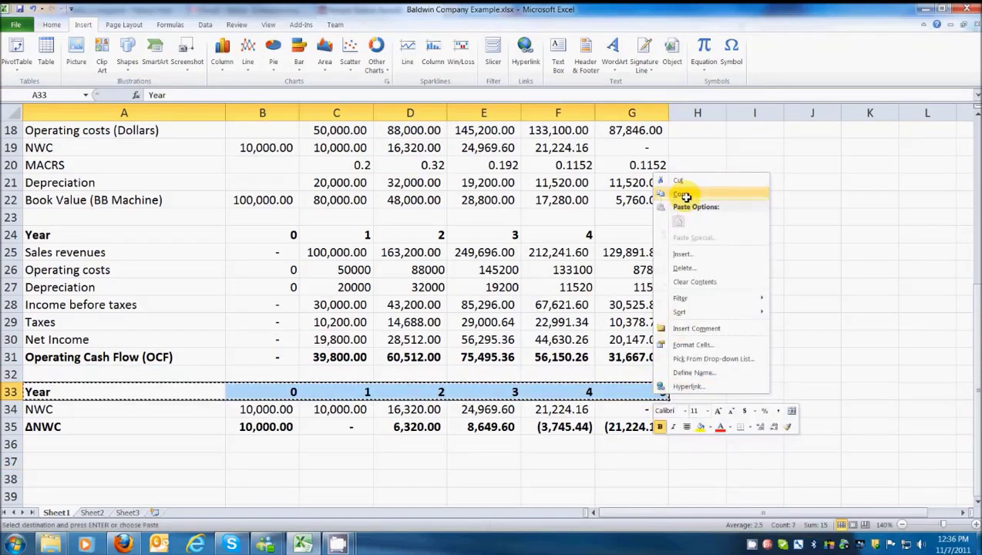
{"action": "right_click", "coordinate": [46, 460]}
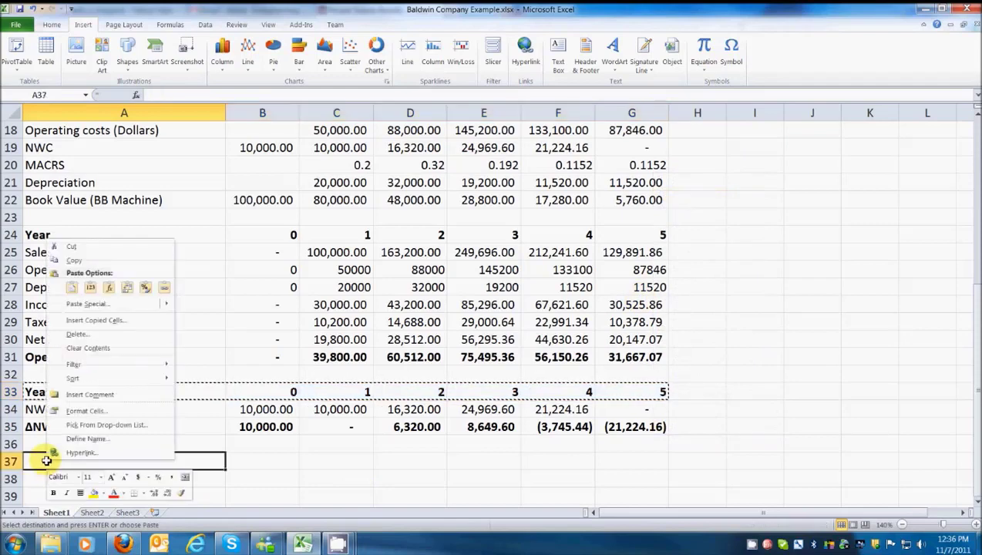
{"action": "left_click", "coordinate": [72, 287]}
{"action": "scroll", "coordinate": [316, 416], "scroll_direction": "down", "scroll_amount": 2}
- Type 'BB Machine' in A38 and 'Building' in A39 as row labels
{"action": "left_click", "coordinate": [99, 373]}
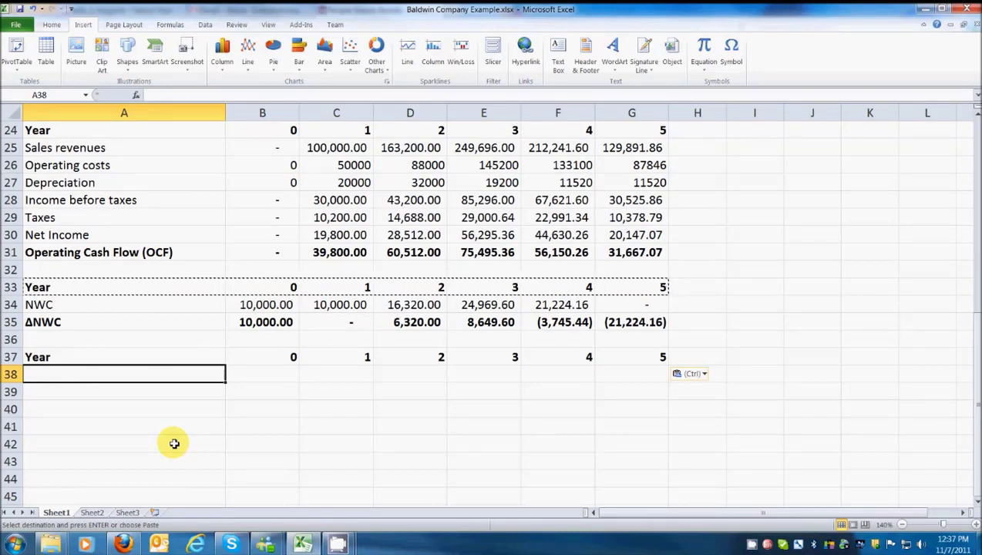
{"action": "type", "text": "BB MAch"}
{"action": "key", "text": "BackSpace"}
{"action": "key", "text": "BackSpace"}
{"action": "key", "text": "BackSpace"}
{"action": "type", "text": "achine"}
{"action": "key", "text": "Return"}
{"action": "type", "text": "Gui"}
{"action": "key", "text": "BackSpace"}
{"action": "key", "text": "BackSpace"}
{"action": "key", "text": "BackSpace"}
{"action": "type", "text": "Building"}
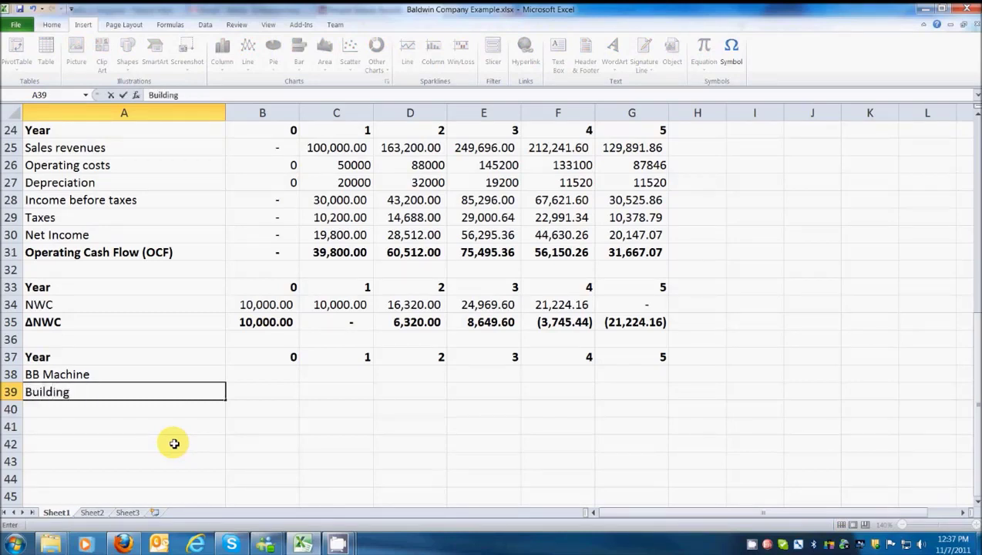
{"action": "key", "text": "Return"}
{"action": "key", "text": "Up"}
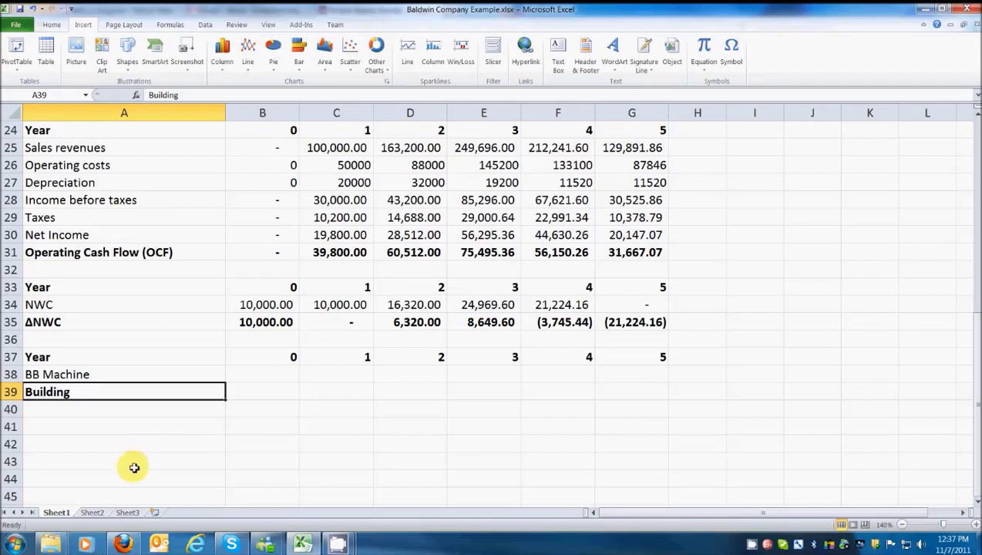
{"action": "left_click_drag", "start_coordinate": [136, 394], "coordinate": [617, 392]}
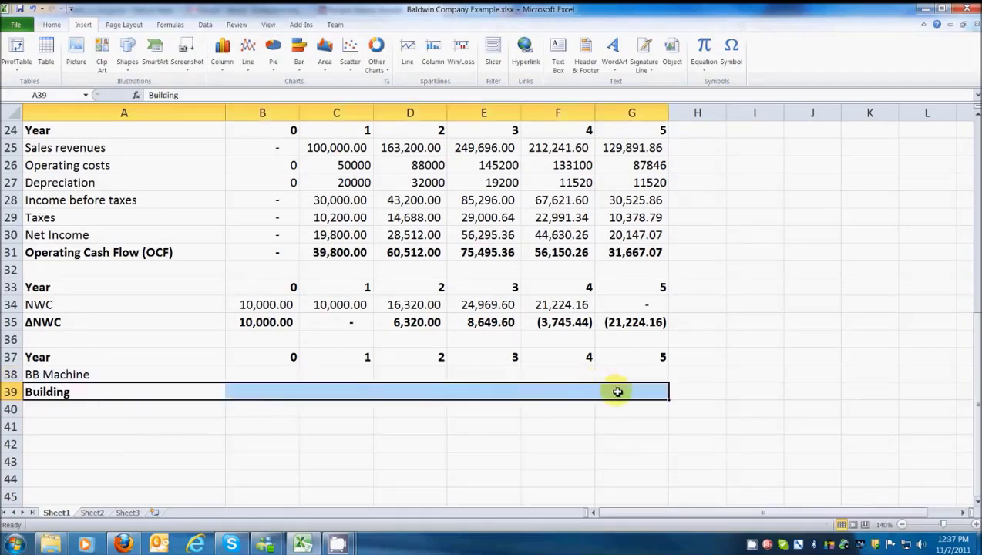
{"action": "left_click", "coordinate": [177, 413]}
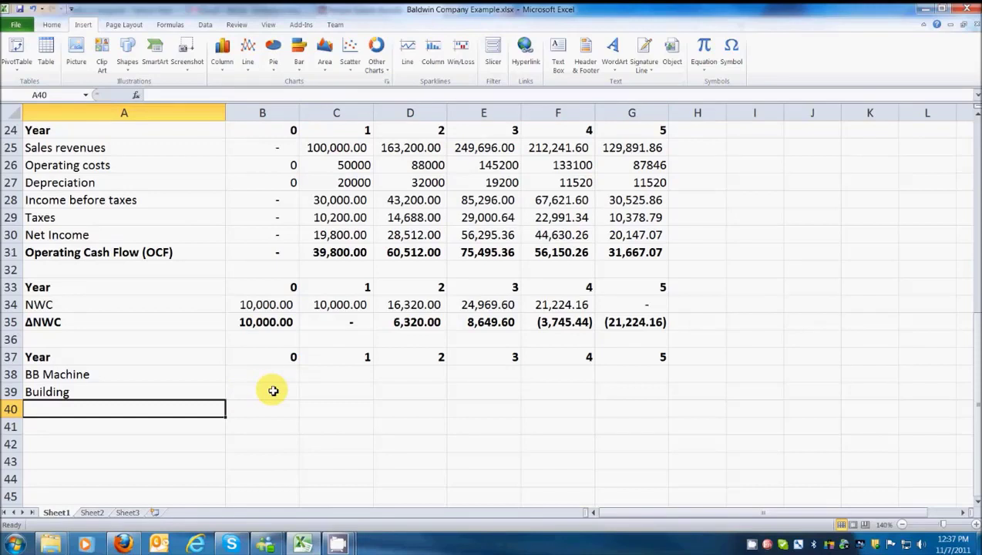
{"action": "left_click", "coordinate": [271, 375]}
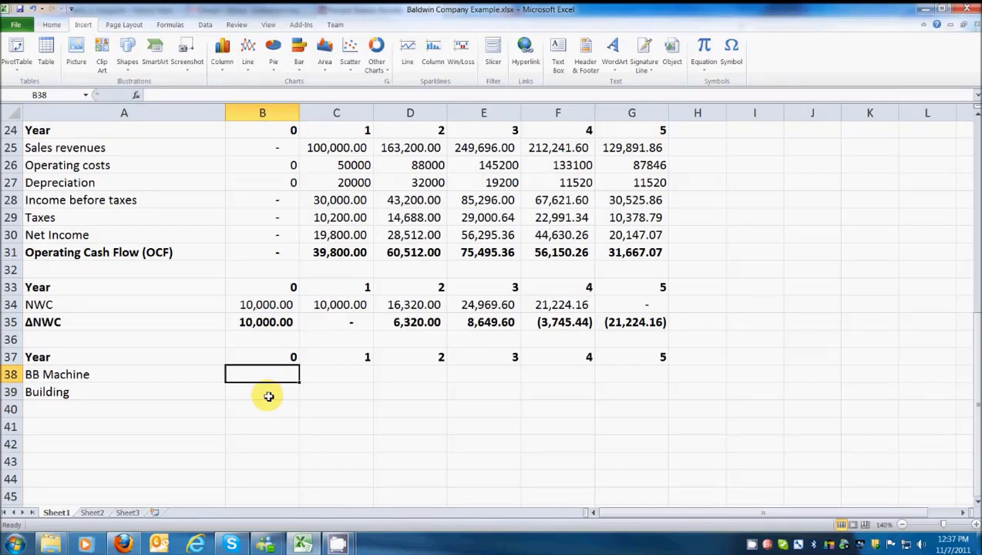
- Link B38 to the machine cost in B4, showing 100,000.00 for year 0
{"action": "type", "text": "="}
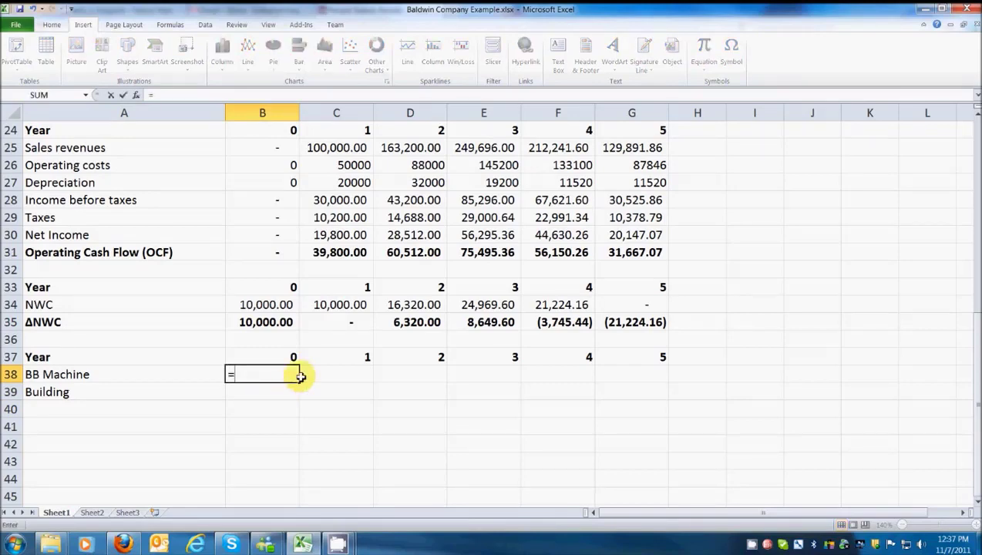
{"action": "scroll", "coordinate": [296, 364], "scroll_direction": "up", "scroll_amount": 8}
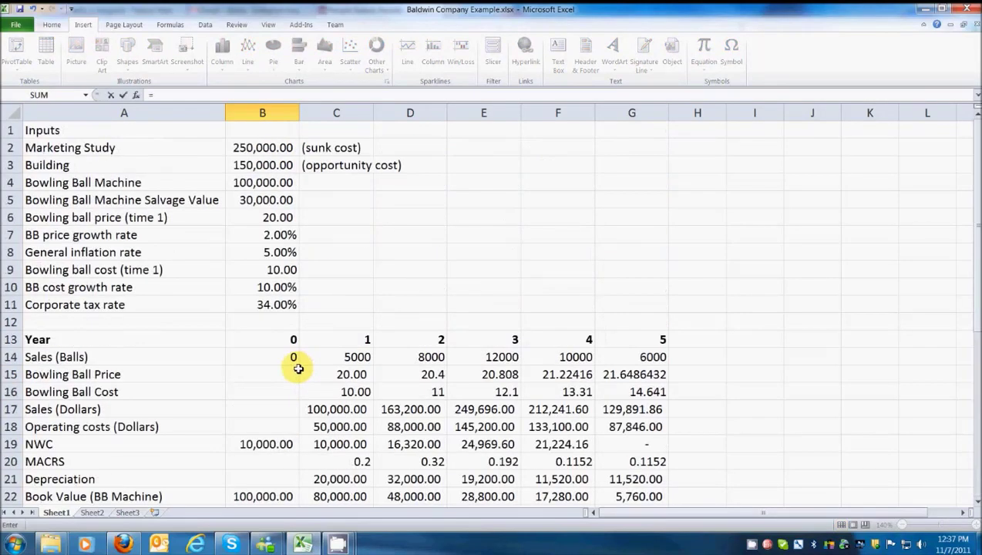
{"action": "left_click", "coordinate": [266, 182]}
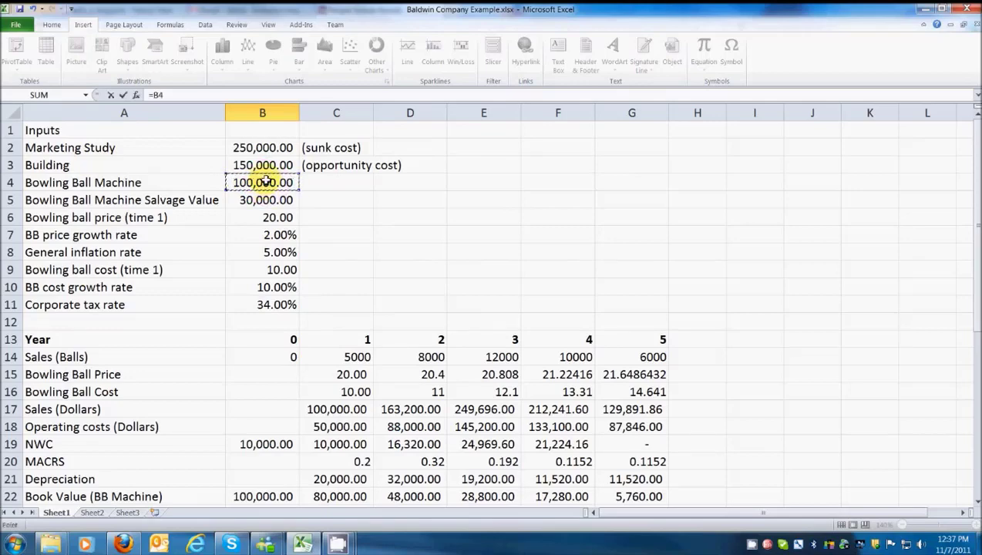
{"action": "key", "text": "Return"}
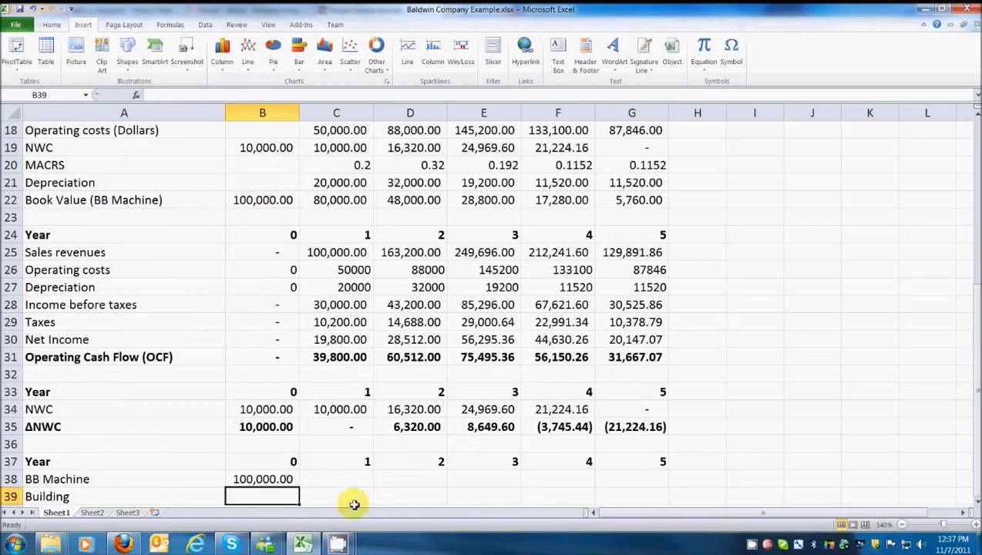
{"action": "left_click", "coordinate": [337, 479]}
{"action": "left_click", "coordinate": [406, 481]}
{"action": "left_click", "coordinate": [465, 479]}
{"action": "left_click", "coordinate": [529, 479]}
{"action": "left_click", "coordinate": [612, 479]}
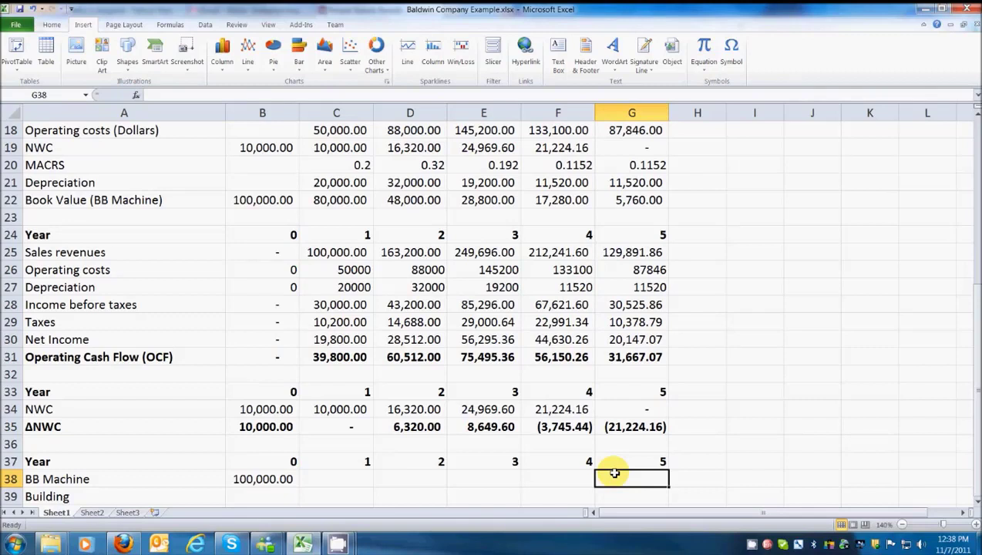
- Enter =-(B5-(B5-G22)*B11) in G38, giving after-tax salvage of -21758.4
{"action": "left_click", "coordinate": [186, 94]}
{"action": "type", "text": "=-"}
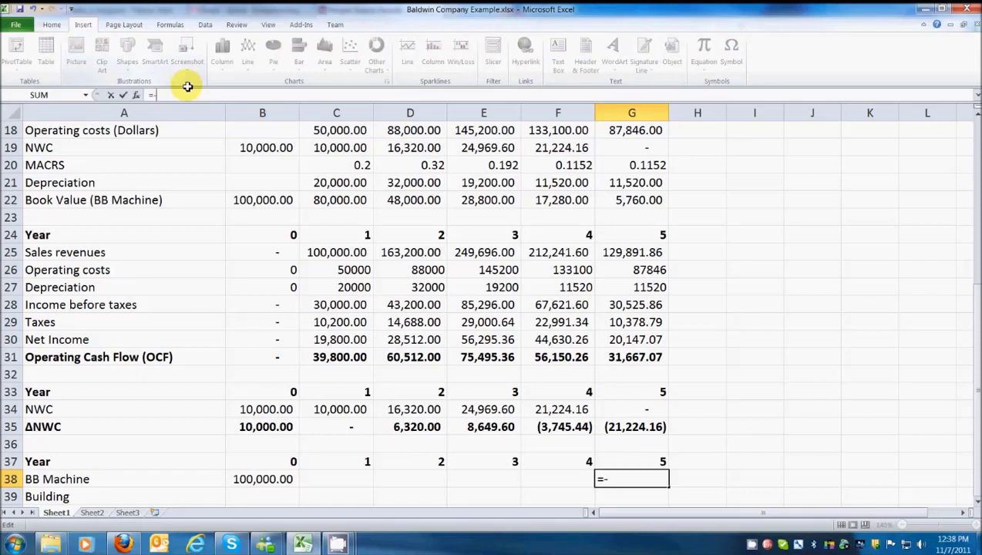
{"action": "type", "text": "("}
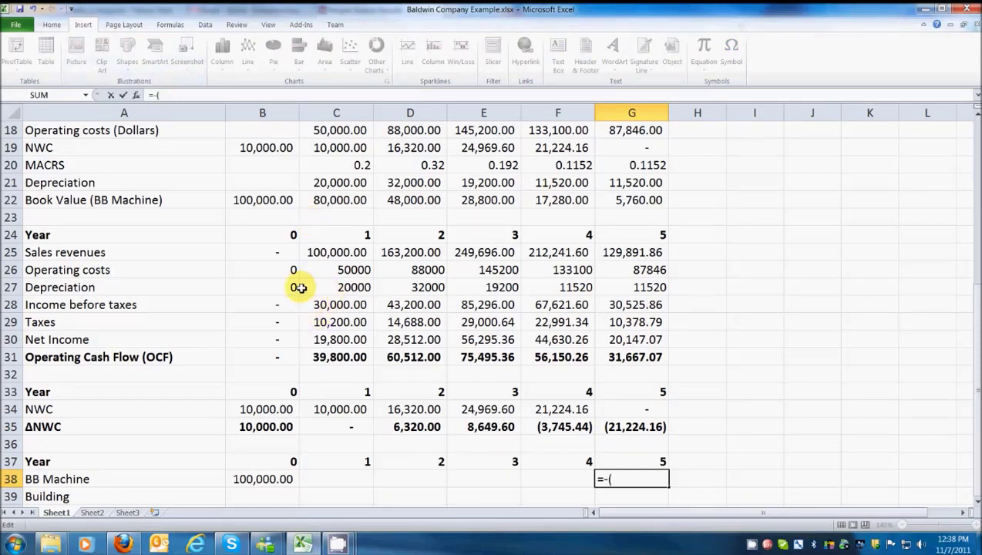
{"action": "left_click_drag", "start_coordinate": [976, 286], "coordinate": [976, 131]}
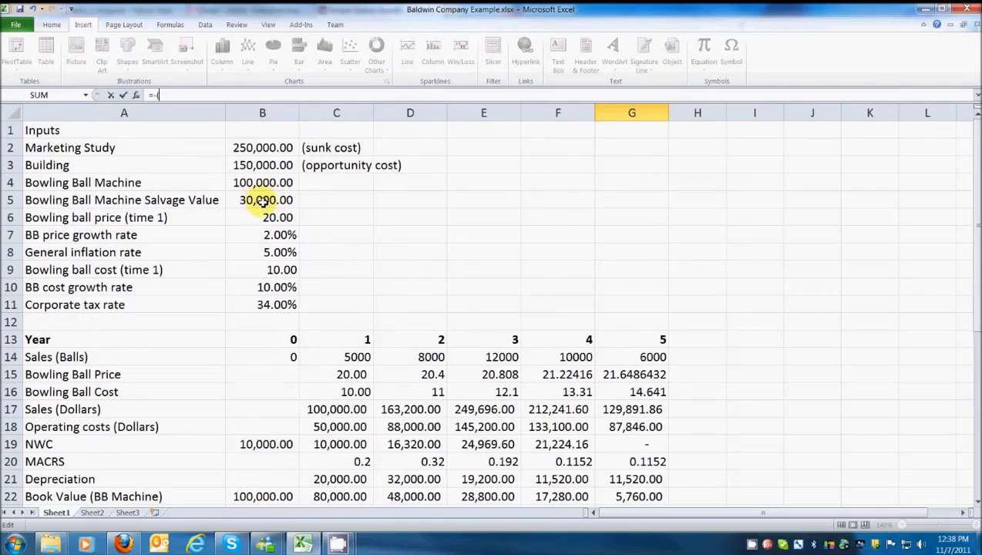
{"action": "left_click", "coordinate": [263, 199]}
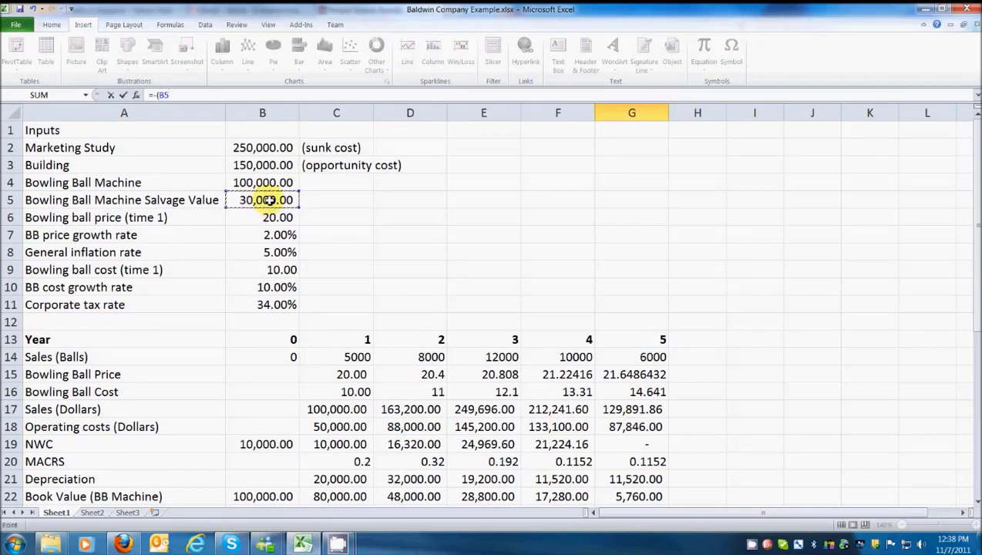
{"action": "type", "text": "-("}
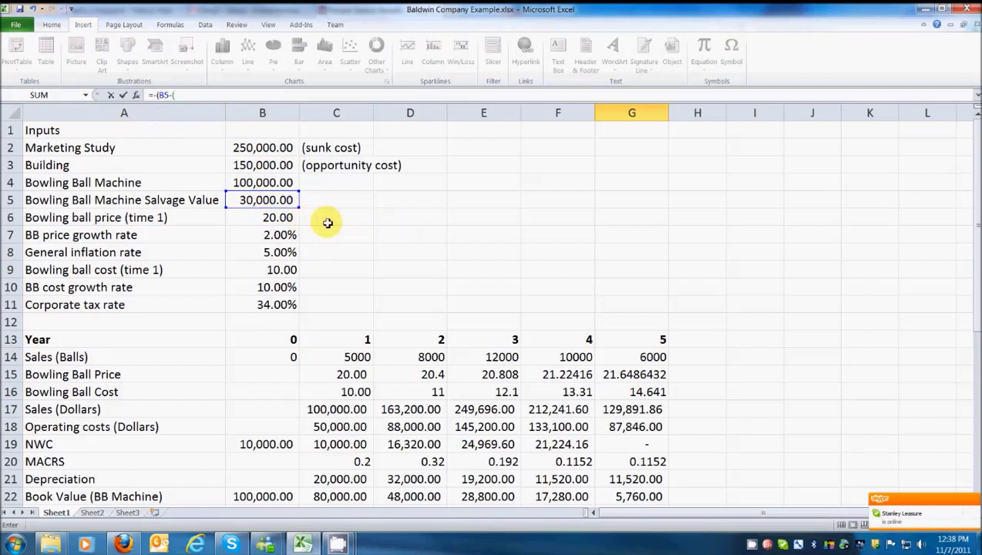
{"action": "left_click", "coordinate": [262, 199]}
{"action": "type", "text": "-"}
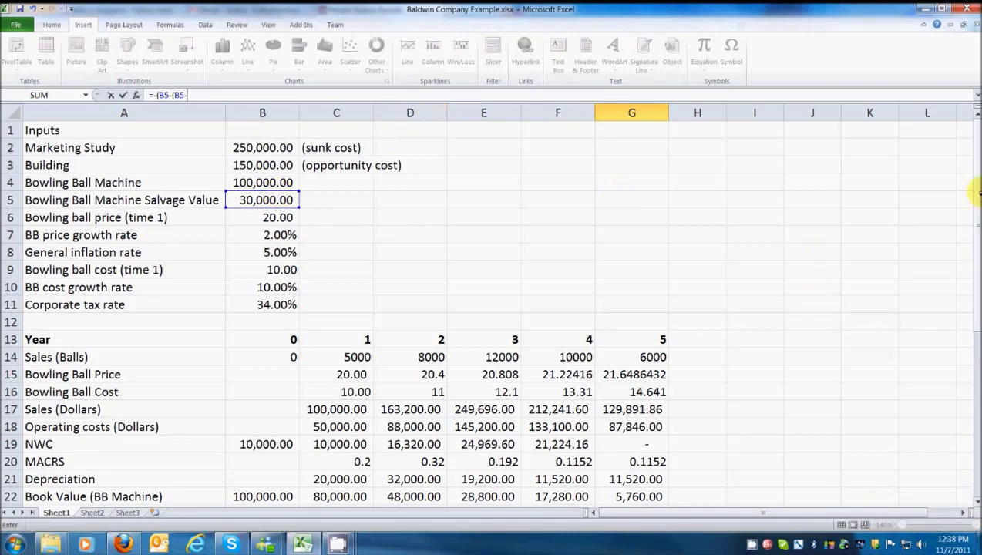
{"action": "mouse_move", "coordinate": [971, 191]}
{"action": "left_mouse_down"}
{"action": "mouse_move", "coordinate": [977, 351]}
{"action": "mouse_move", "coordinate": [973, 308]}
{"action": "left_mouse_up"}
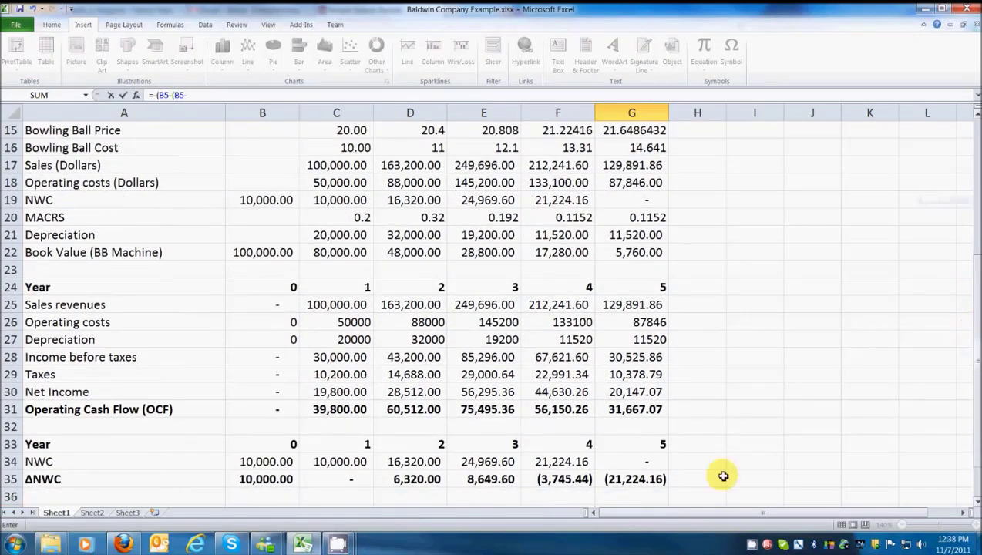
{"action": "left_click", "coordinate": [640, 255]}
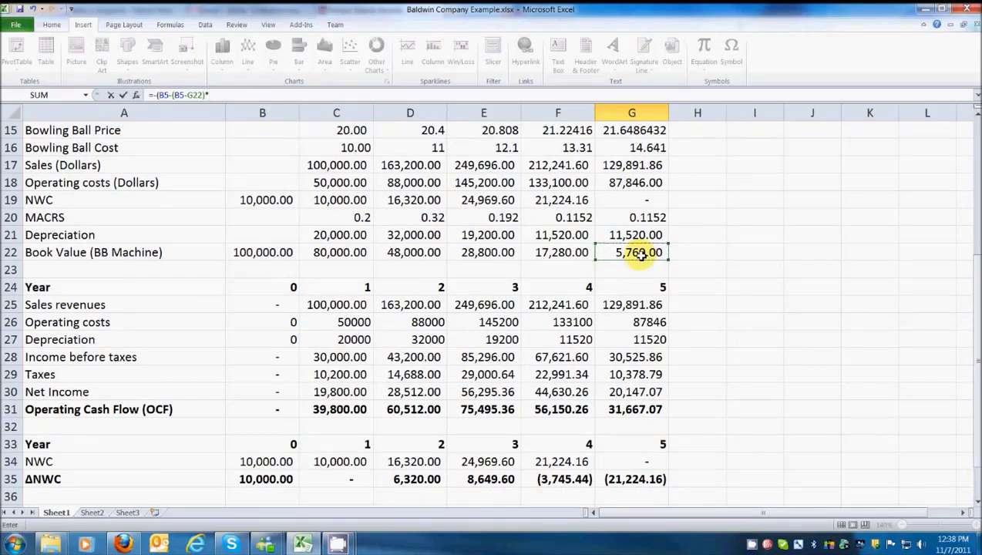
{"action": "left_click_drag", "start_coordinate": [976, 239], "coordinate": [976, 127]}
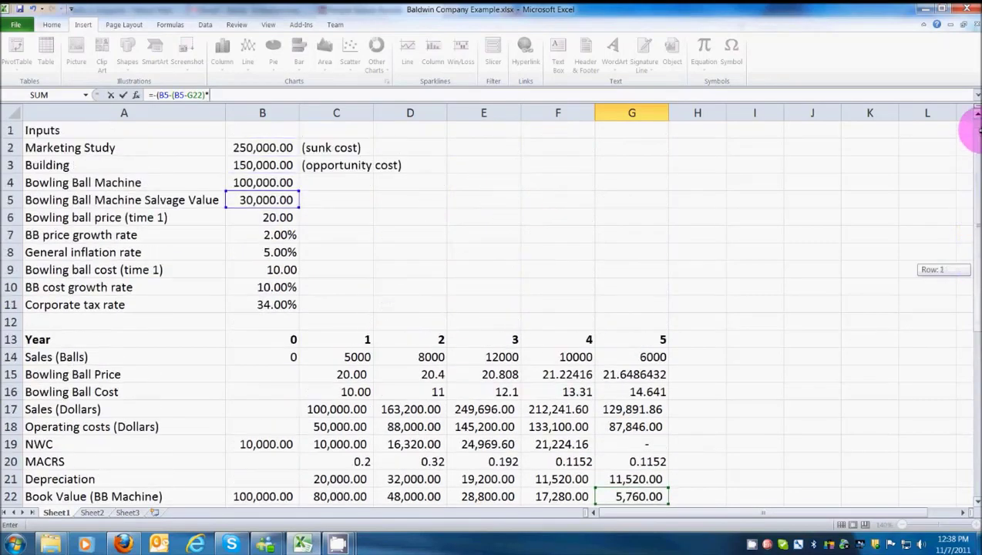
{"action": "left_click", "coordinate": [261, 304]}
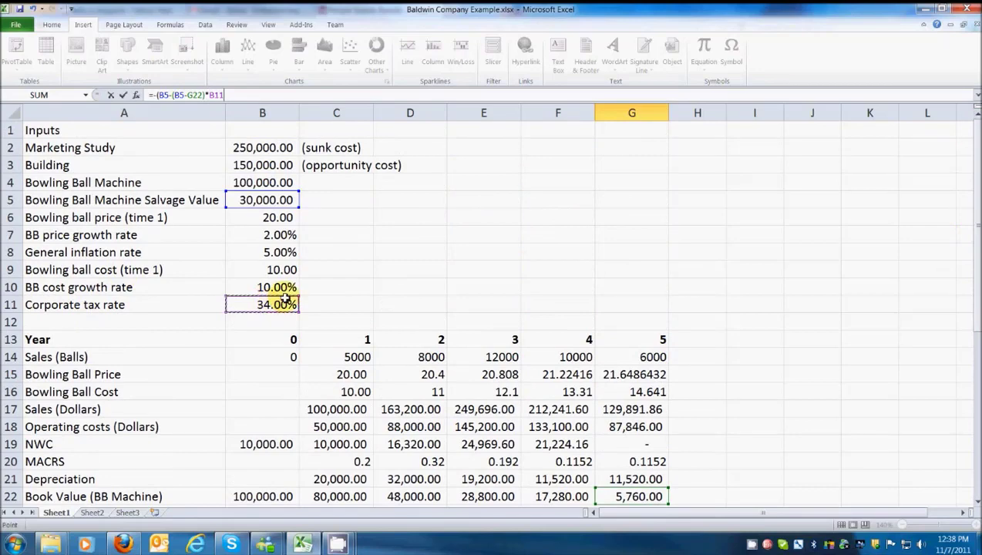
{"action": "type", "text": ")"}
{"action": "key", "text": "Return"}
{"action": "key", "text": "Up"}
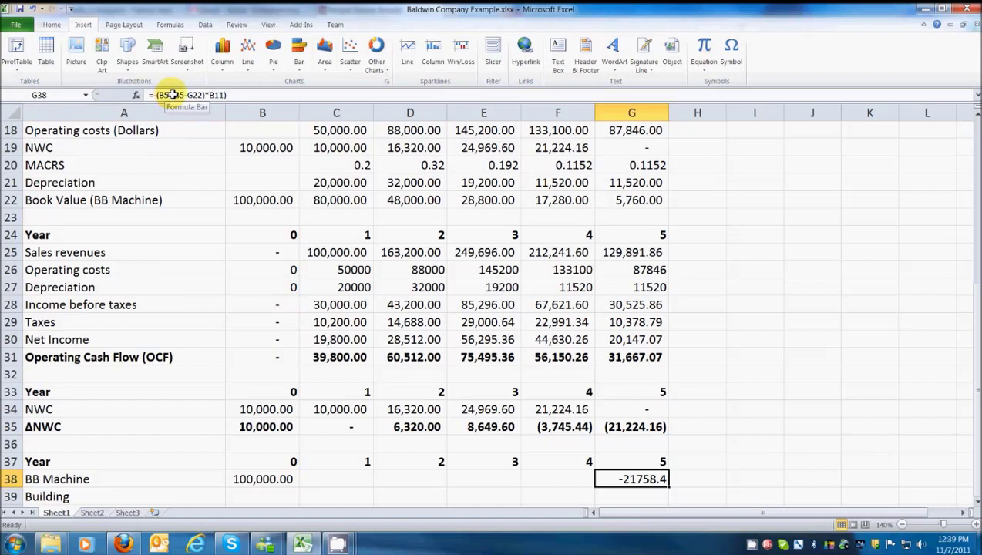
{"action": "left_click_drag", "start_coordinate": [173, 94], "coordinate": [222, 96]}
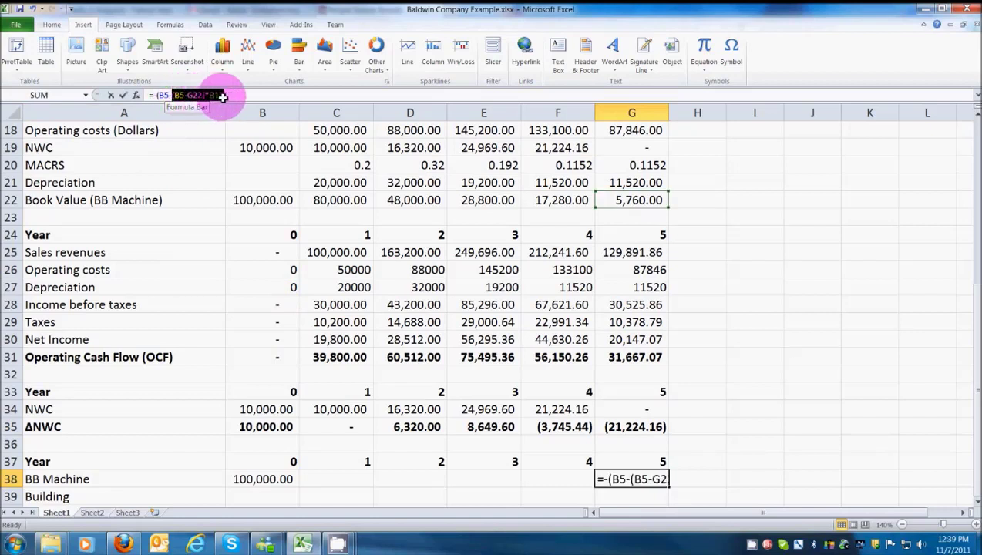
{"action": "left_click", "coordinate": [178, 99]}
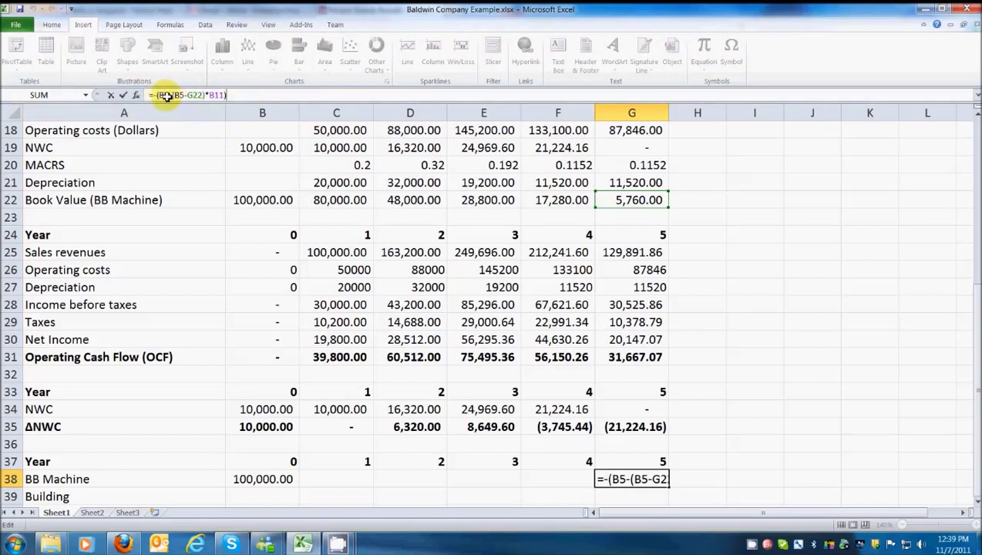
{"action": "left_click_drag", "start_coordinate": [157, 95], "coordinate": [208, 95]}
{"action": "left_click", "coordinate": [236, 95]}
{"action": "left_click", "coordinate": [713, 475]}
{"action": "key", "text": "Left"}
{"action": "scroll", "coordinate": [771, 405], "scroll_direction": "down", "scroll_amount": 1}
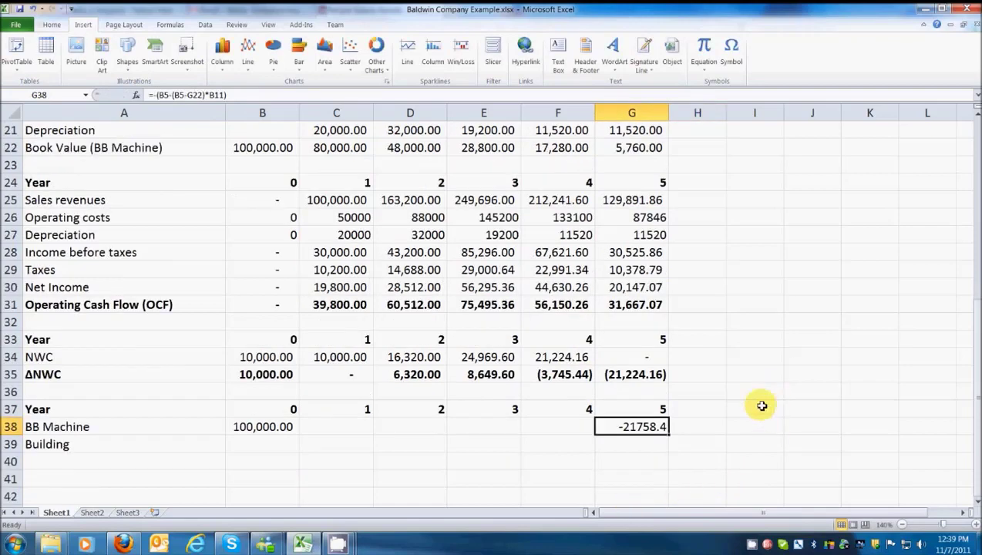
- Link the Building row to B3: 150,000.00 in year 0 (B39) and (150,000.00) in year 5 (G39)
{"action": "left_click", "coordinate": [282, 445]}
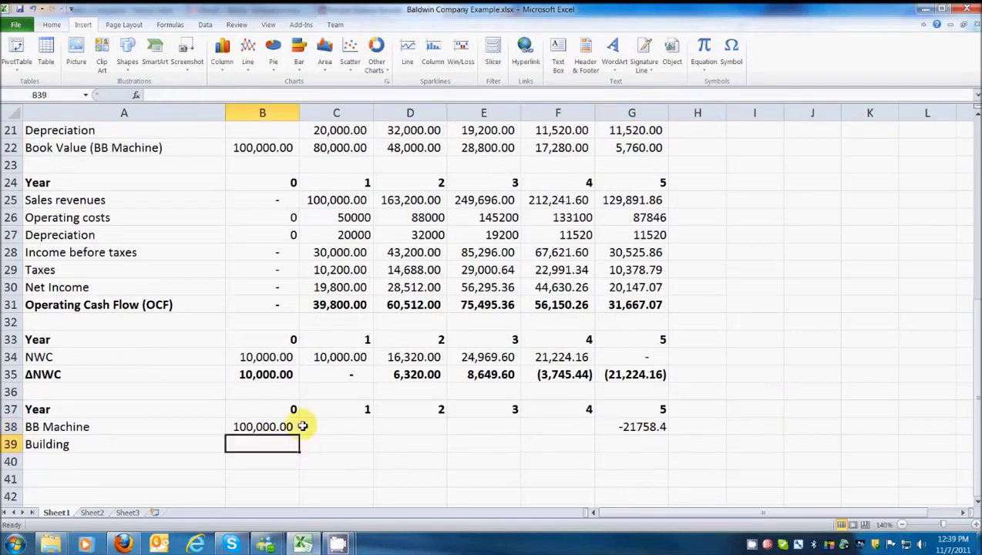
{"action": "type", "text": "="}
{"action": "scroll", "coordinate": [278, 370], "scroll_direction": "up", "scroll_amount": 1}
{"action": "scroll", "coordinate": [231, 247], "scroll_direction": "up", "scroll_amount": 6}
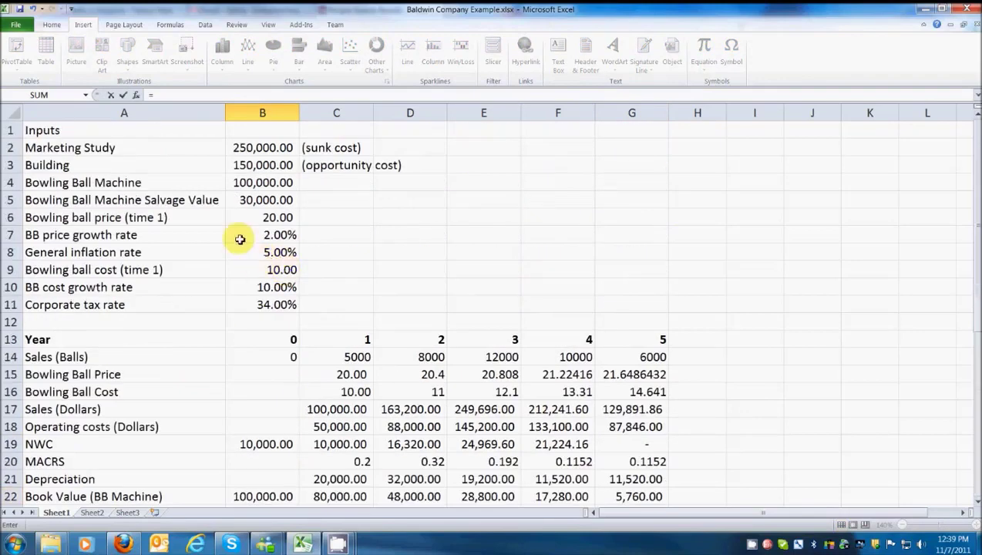
{"action": "left_click", "coordinate": [253, 164]}
{"action": "key", "text": "Return"}
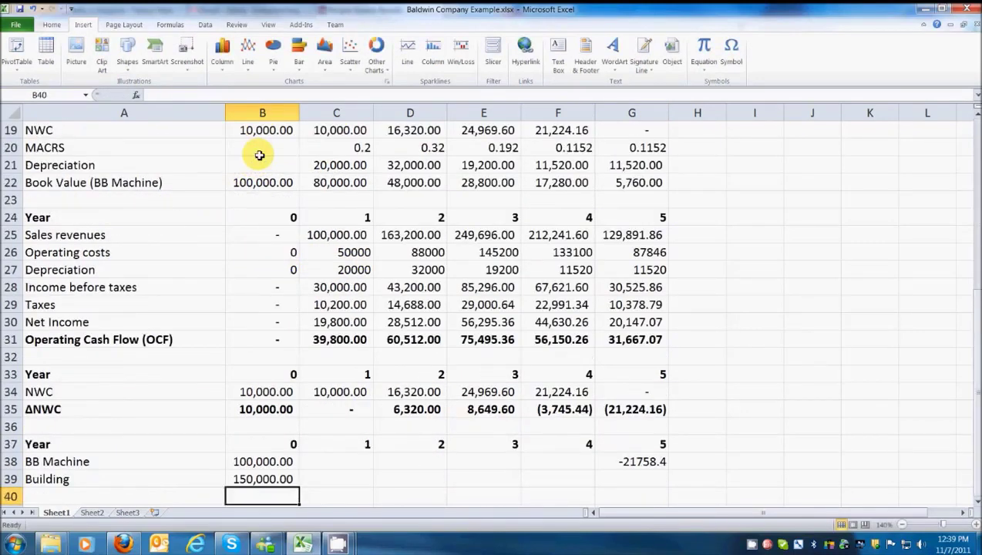
{"action": "left_click", "coordinate": [625, 481]}
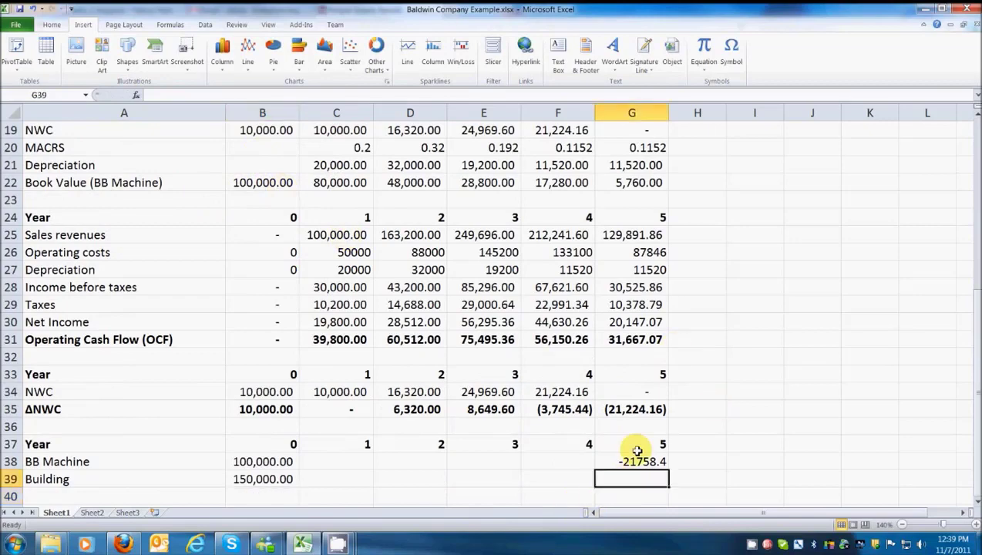
{"action": "type", "text": "=-"}
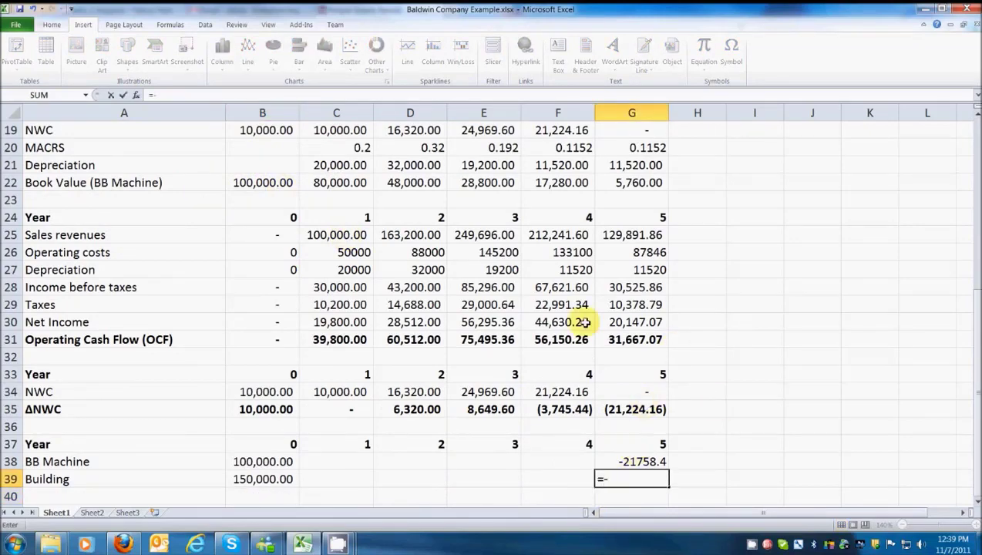
{"action": "scroll", "coordinate": [420, 360], "scroll_direction": "up", "scroll_amount": 6}
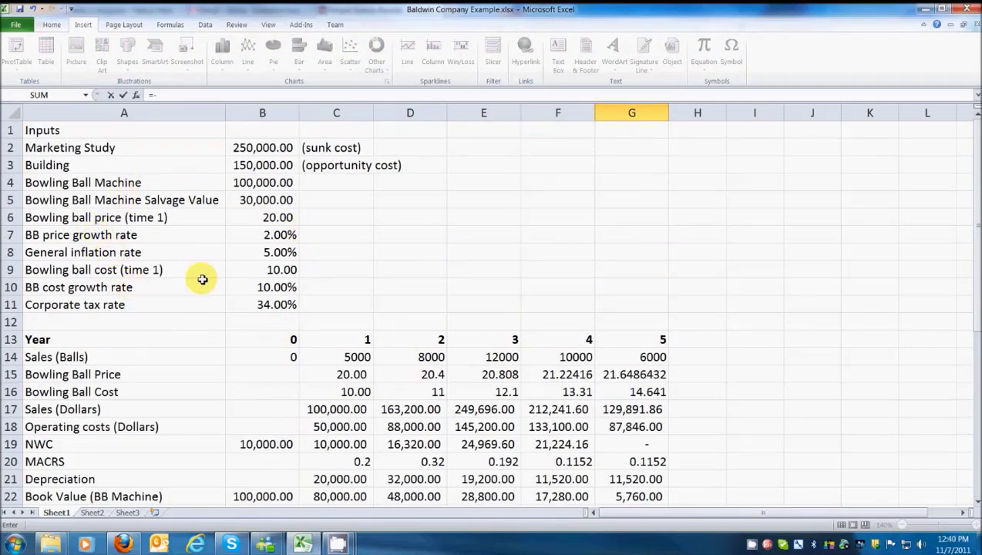
{"action": "left_click", "coordinate": [254, 165]}
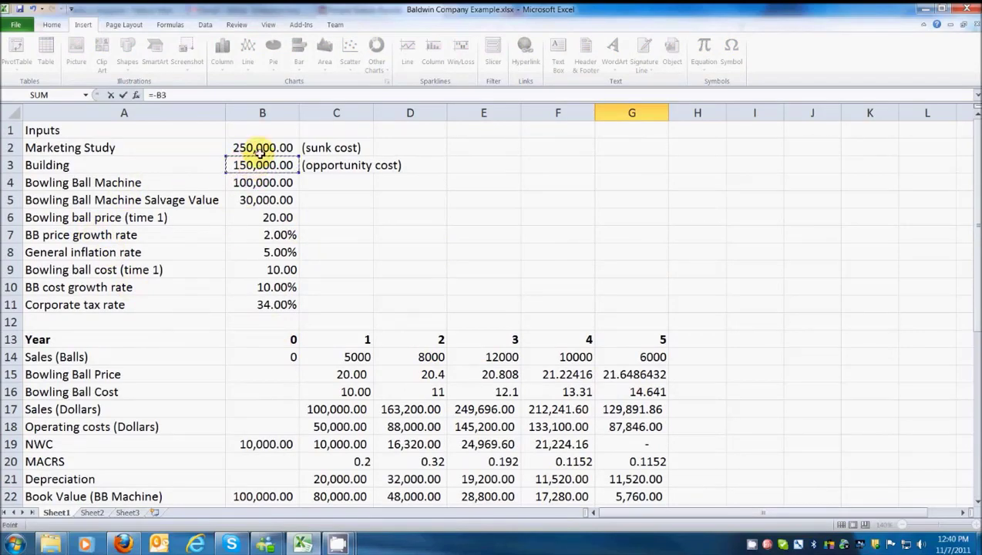
{"action": "key", "text": "Return"}
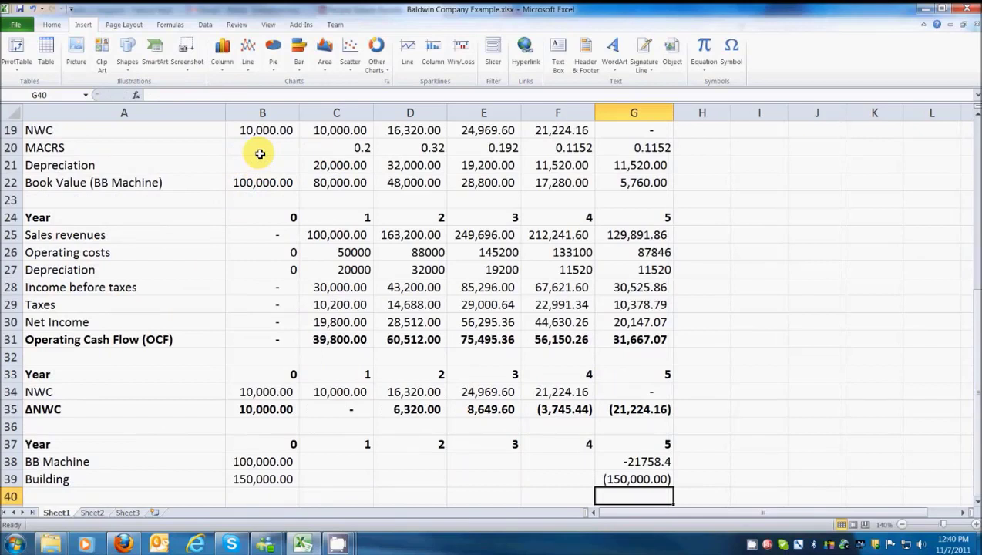
- Apply Comma Style to the year-5 BB Machine cell G38 so it shows (21,758.40)
{"action": "key", "text": "Up"}
{"action": "key", "text": "Up"}
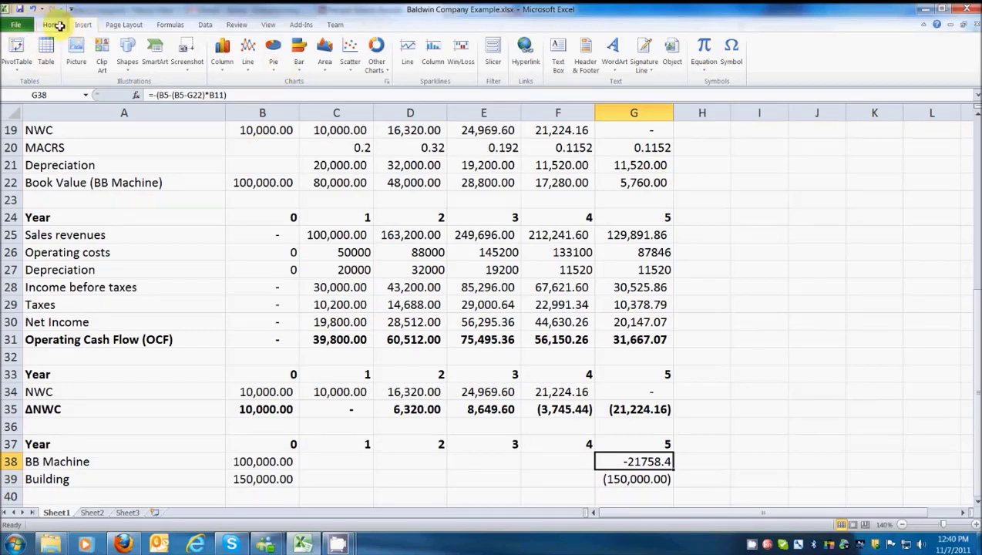
{"action": "left_click", "coordinate": [54, 24]}
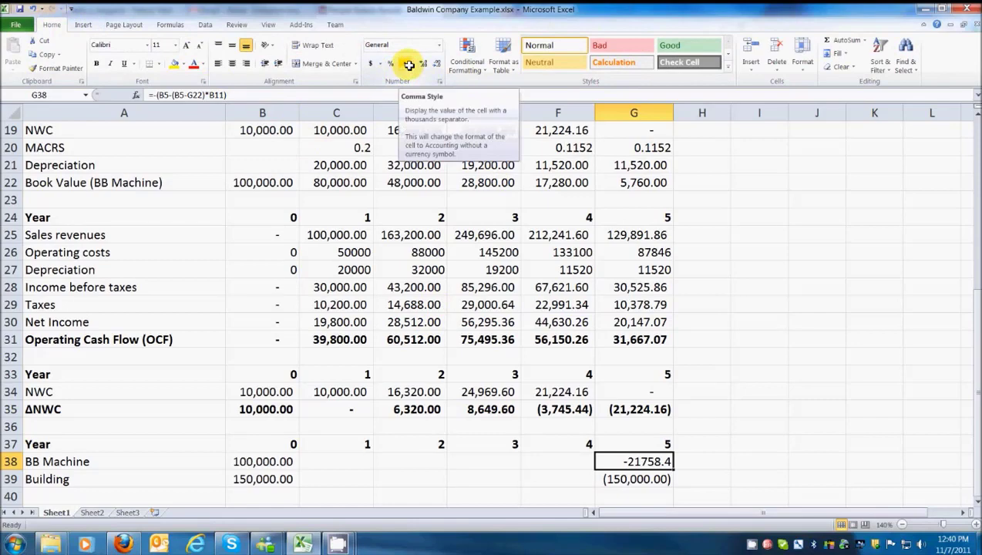
{"action": "left_click", "coordinate": [409, 65]}
{"action": "scroll", "coordinate": [497, 432], "scroll_direction": "down", "scroll_amount": 3}
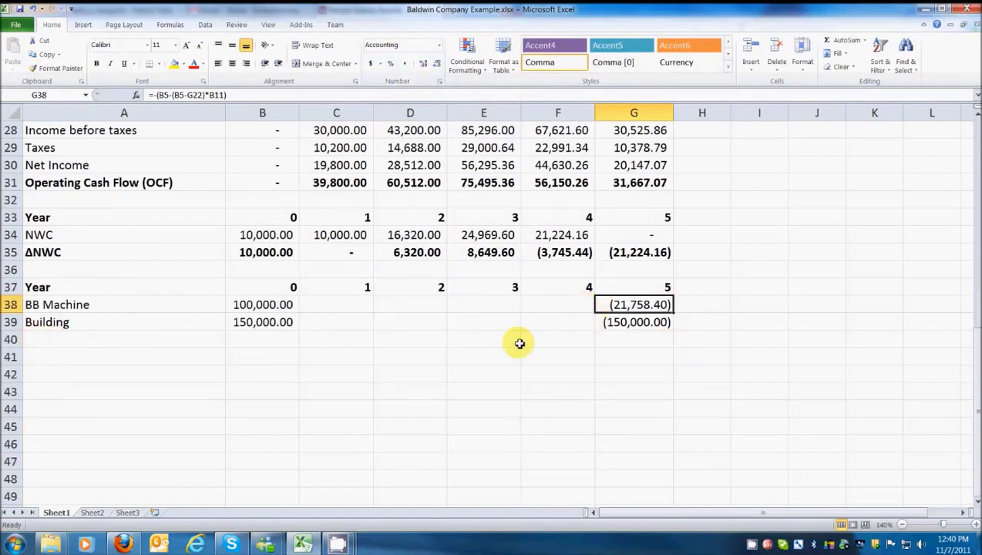
{"action": "left_click", "coordinate": [126, 340]}
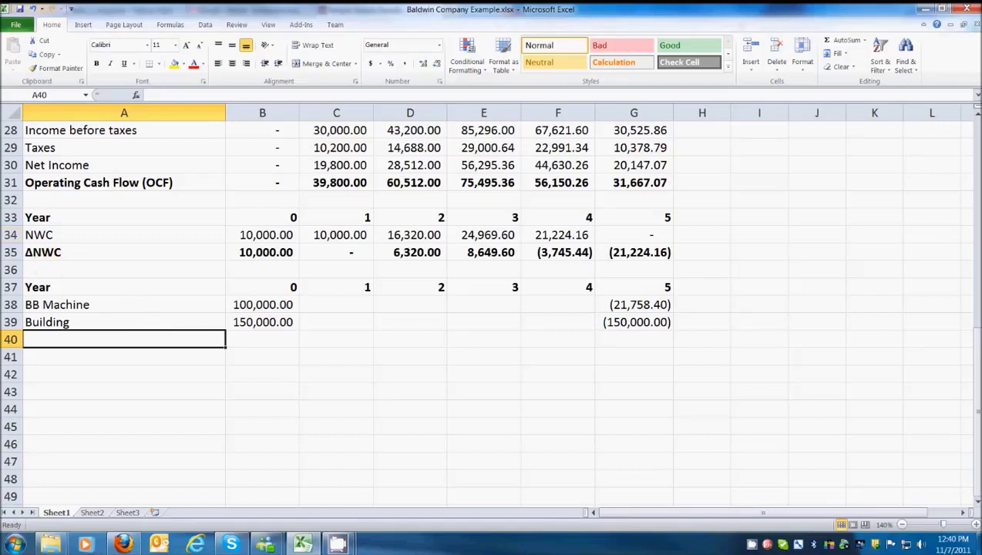
{"action": "key", "text": "alt+Tab"}
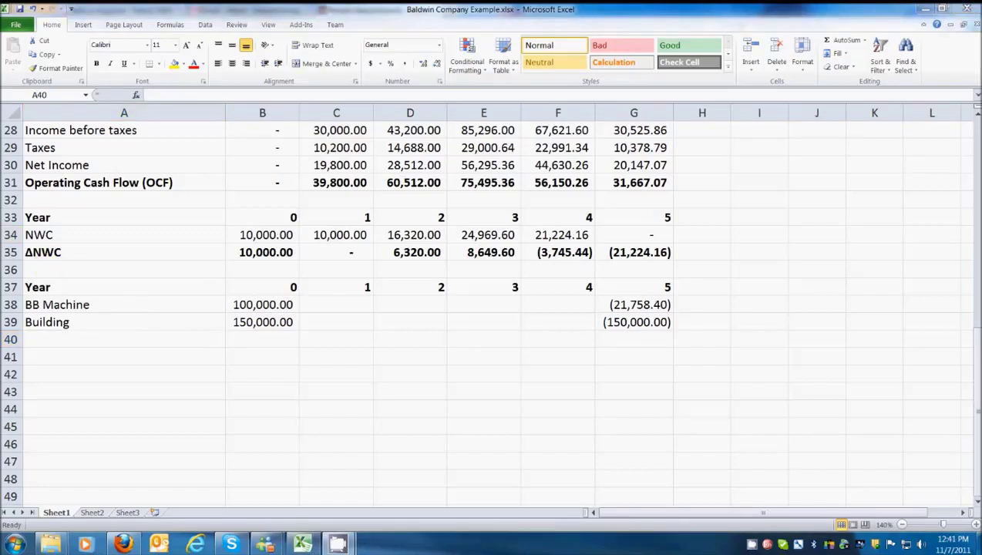
- Add a bold NCS label in A40 and make B40:G40 bold
{"action": "left_click", "coordinate": [77, 336]}
{"action": "type", "text": "NCS"}
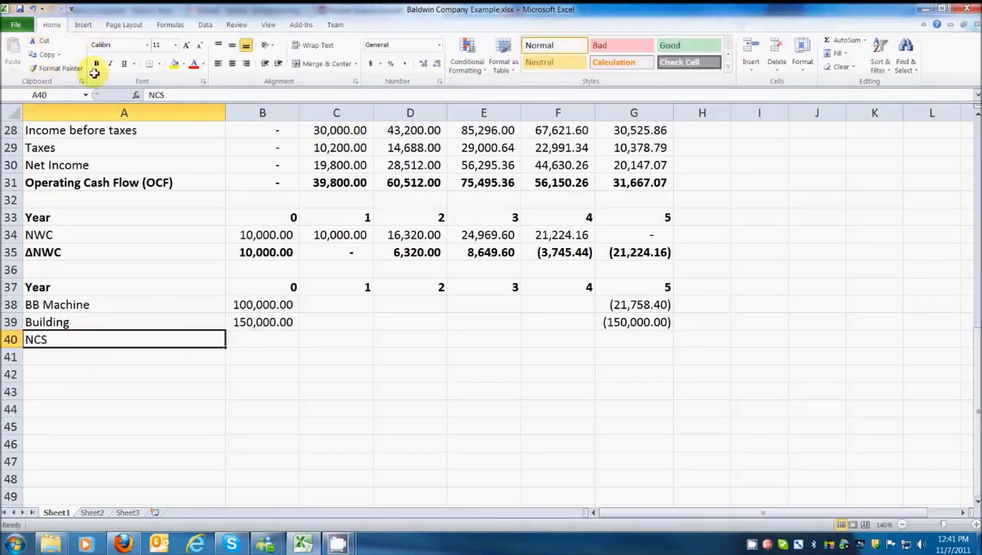
{"action": "left_click", "coordinate": [96, 64]}
{"action": "left_click_drag", "start_coordinate": [263, 340], "coordinate": [637, 346]}
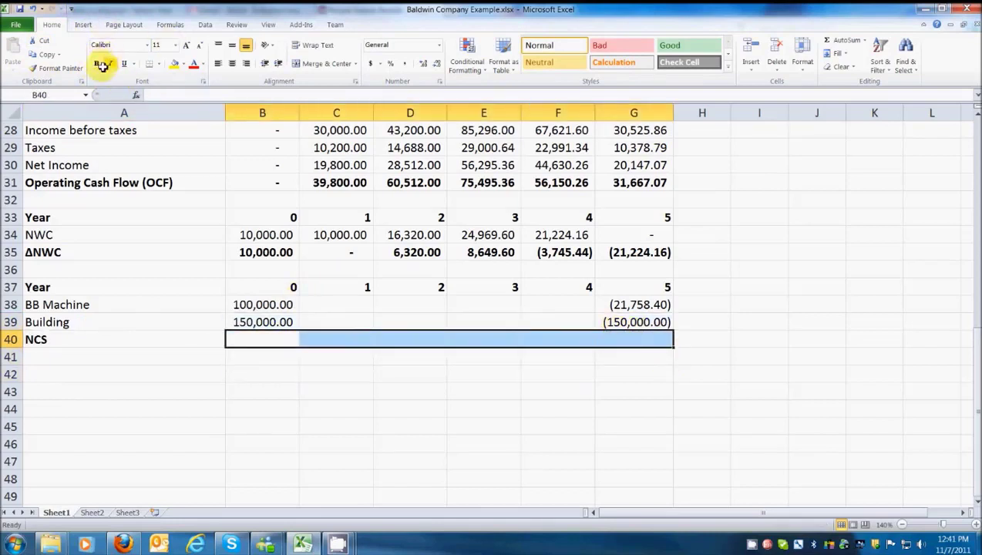
{"action": "left_click", "coordinate": [269, 422]}
- Enter =B38+B39 in B40 and fill it to G40, giving (171,758.40) in year 5
{"action": "left_click", "coordinate": [267, 342]}
{"action": "type", "text": "="}
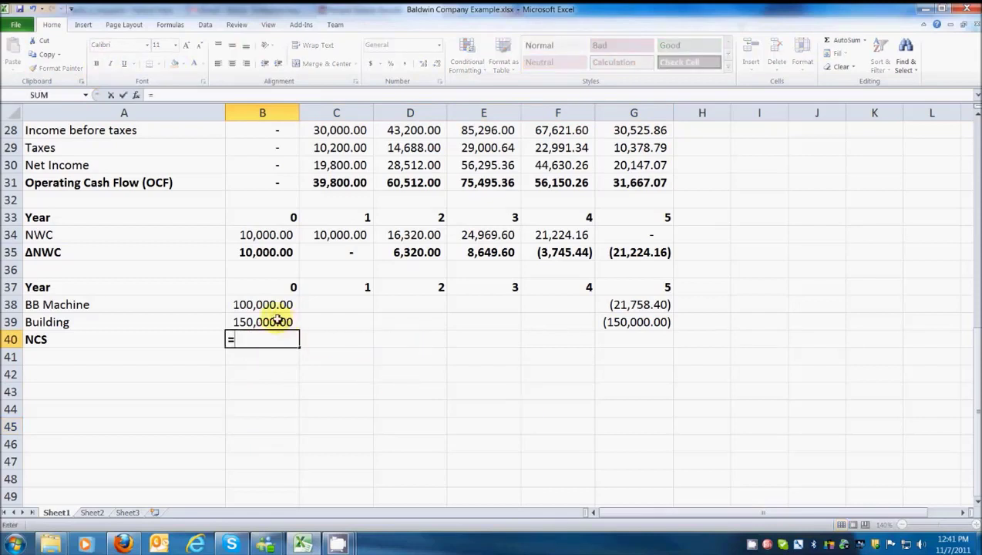
{"action": "left_click", "coordinate": [272, 307]}
{"action": "type", "text": "+"}
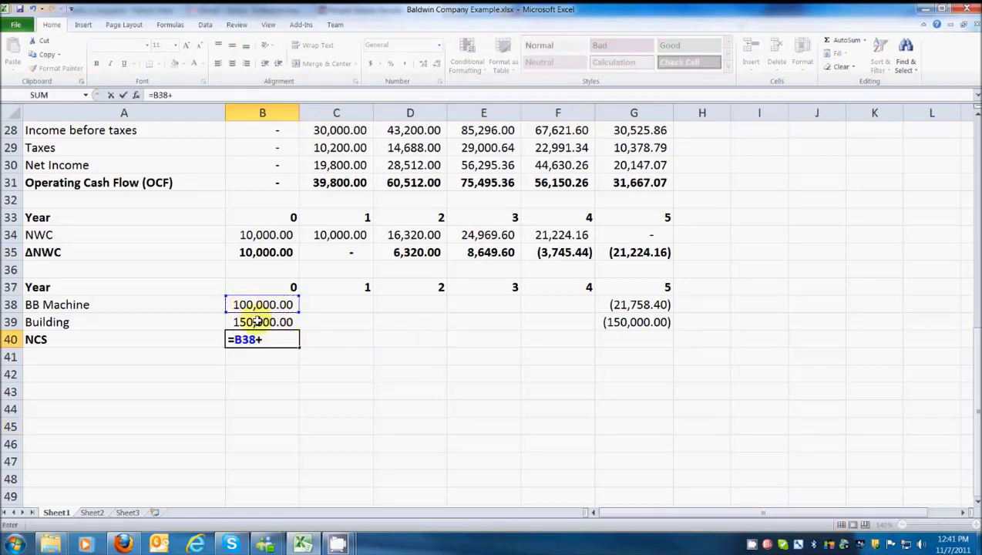
{"action": "left_click", "coordinate": [257, 318]}
{"action": "key", "text": "Return"}
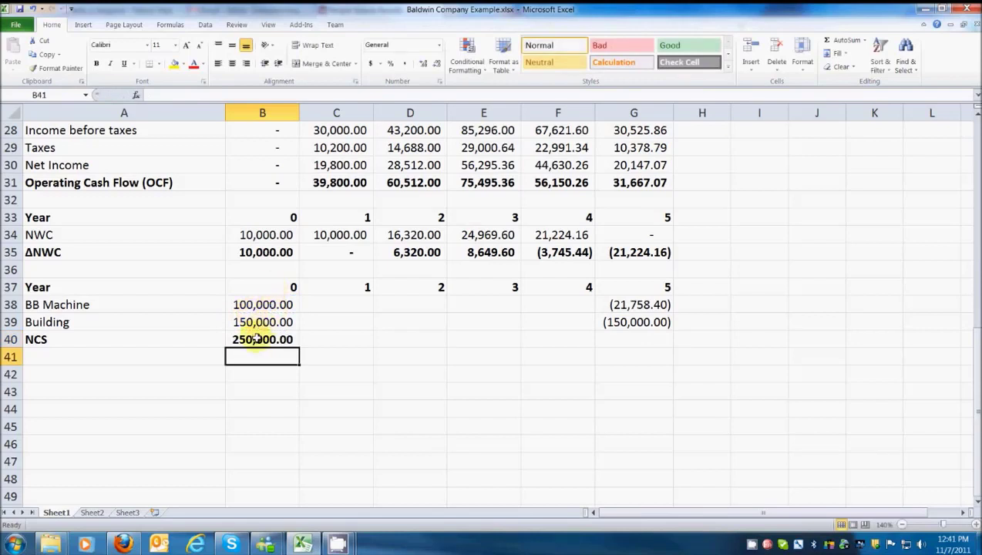
{"action": "left_click", "coordinate": [262, 341]}
{"action": "left_click_drag", "start_coordinate": [299, 348], "coordinate": [663, 340]}
{"action": "left_click", "coordinate": [501, 407]}
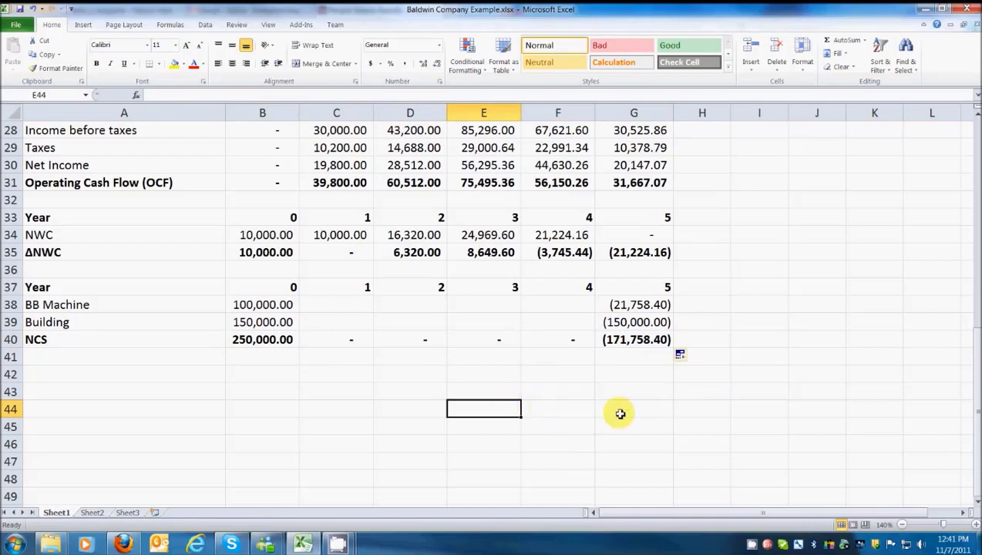
{"action": "scroll", "coordinate": [663, 387], "scroll_direction": "up", "scroll_amount": 2}
{"action": "scroll", "coordinate": [791, 413], "scroll_direction": "down", "scroll_amount": 1}
{"action": "scroll", "coordinate": [792, 413], "scroll_direction": "down", "scroll_amount": 1}
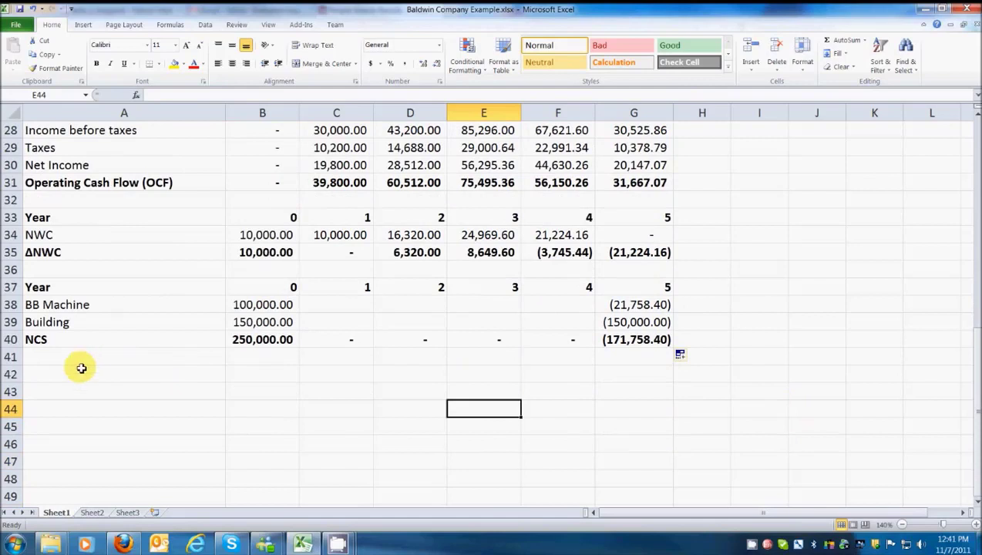
- Copy the Year header row below NCS, with a blank spacer row above it
{"action": "left_click_drag", "start_coordinate": [27, 285], "coordinate": [655, 288]}
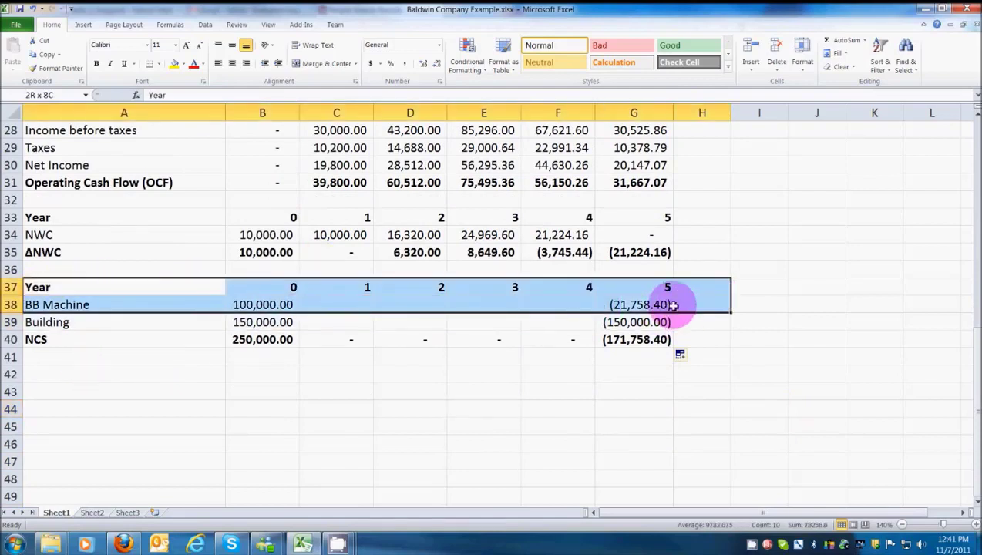
{"action": "key", "text": "ctrl+c"}
{"action": "left_click", "coordinate": [84, 358]}
{"action": "key", "text": "ctrl+v"}
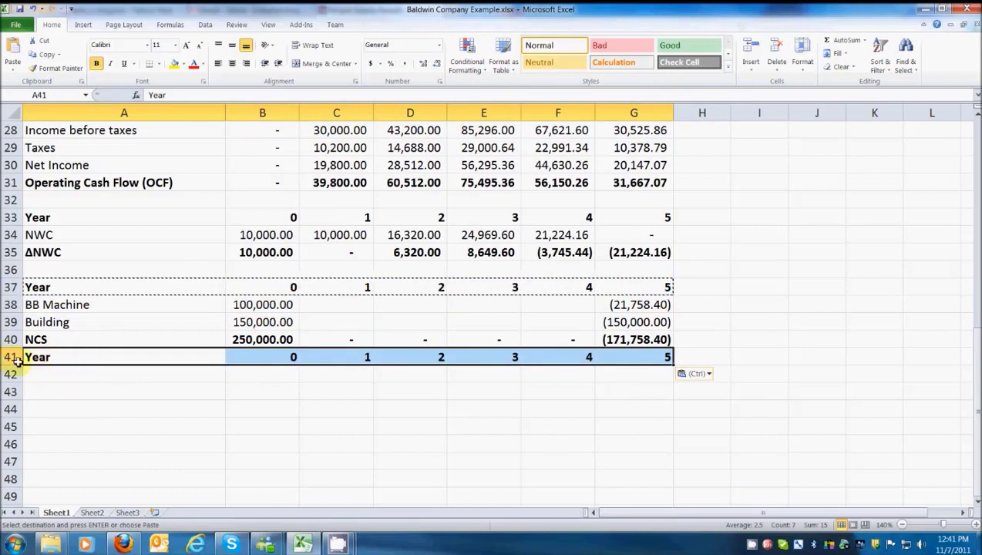
{"action": "right_click", "coordinate": [11, 357]}
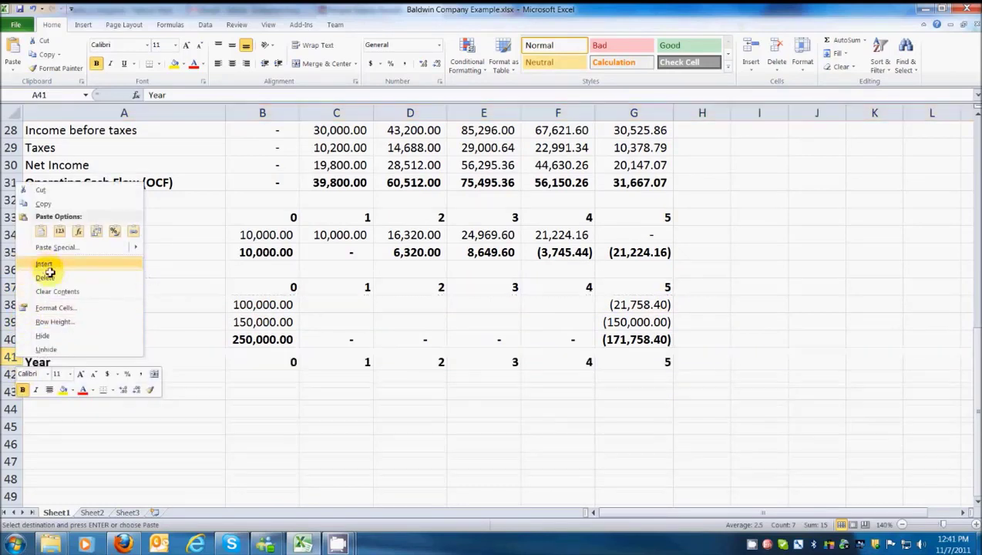
{"action": "left_click", "coordinate": [27, 264]}
- Add a bold CFFA label in A43
{"action": "left_click", "coordinate": [141, 391]}
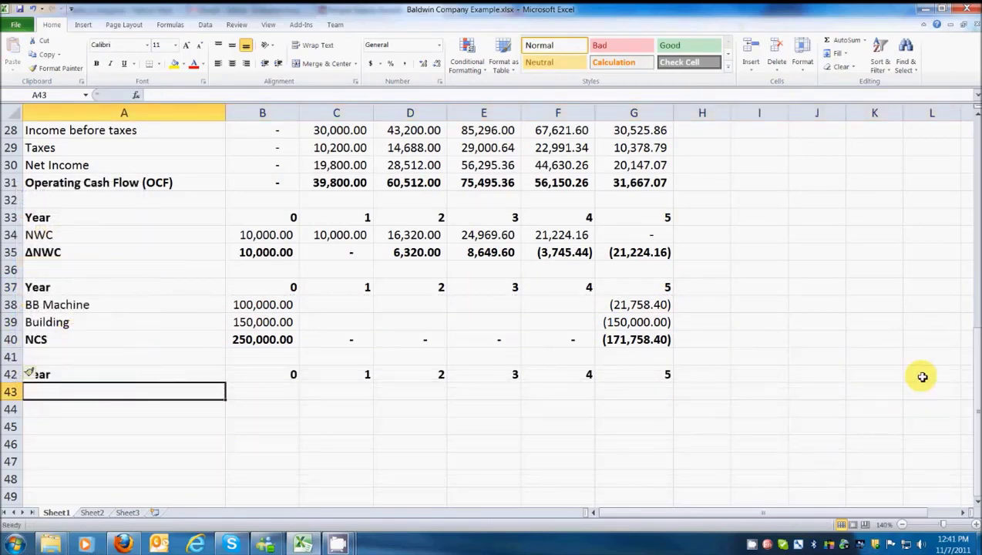
{"action": "type", "text": "CFFA"}
{"action": "key", "text": "ctrl+b"}
{"action": "key", "text": "Tab"}
- Enter =B31-B35-B40 in B43 and fill it across to G43
{"action": "type", "text": "="}
{"action": "left_click", "coordinate": [277, 182]}
{"action": "type", "text": "-"}
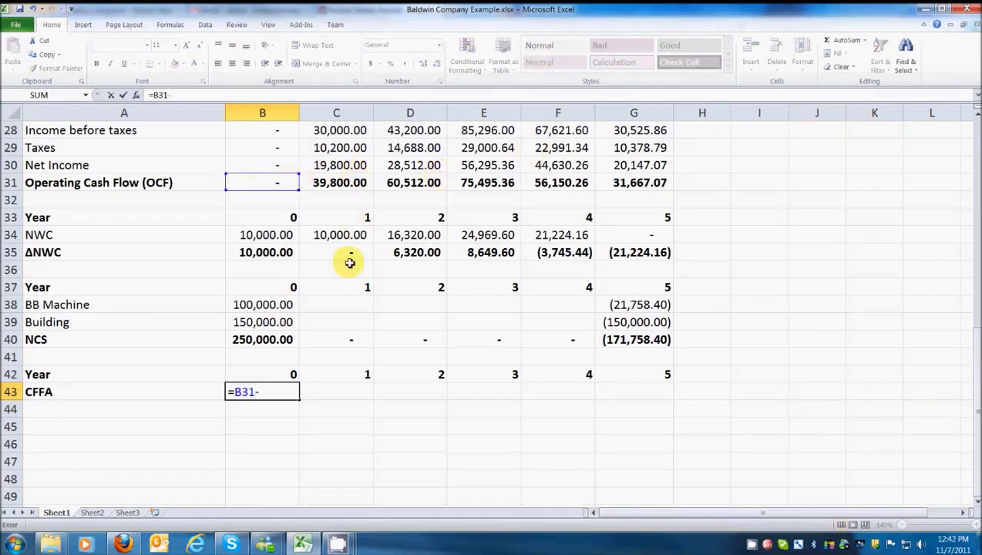
{"action": "left_click", "coordinate": [279, 251]}
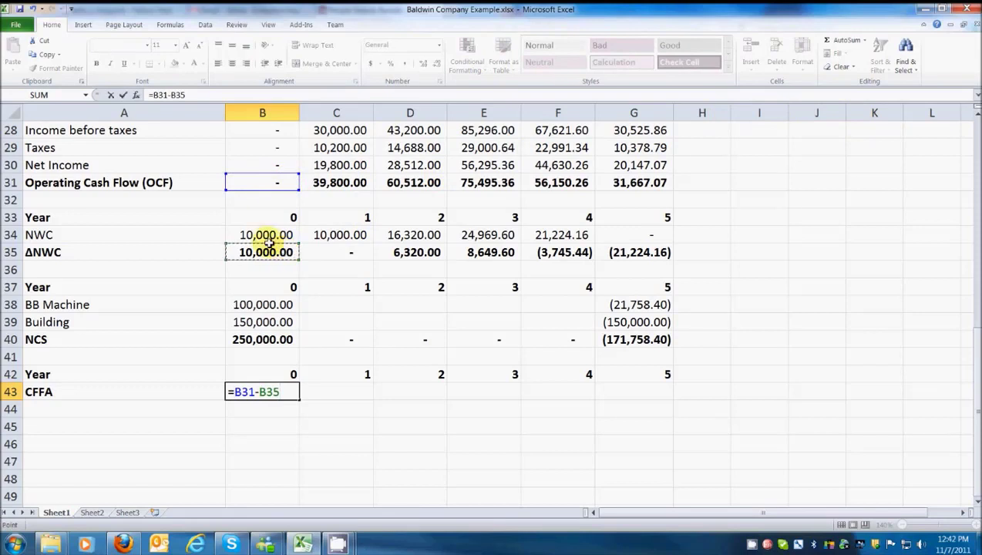
{"action": "type", "text": "-"}
{"action": "left_click", "coordinate": [261, 343]}
{"action": "key", "text": "Return"}
{"action": "left_click", "coordinate": [279, 396]}
{"action": "left_click_drag", "start_coordinate": [305, 400], "coordinate": [630, 428]}
{"action": "left_click", "coordinate": [621, 427]}
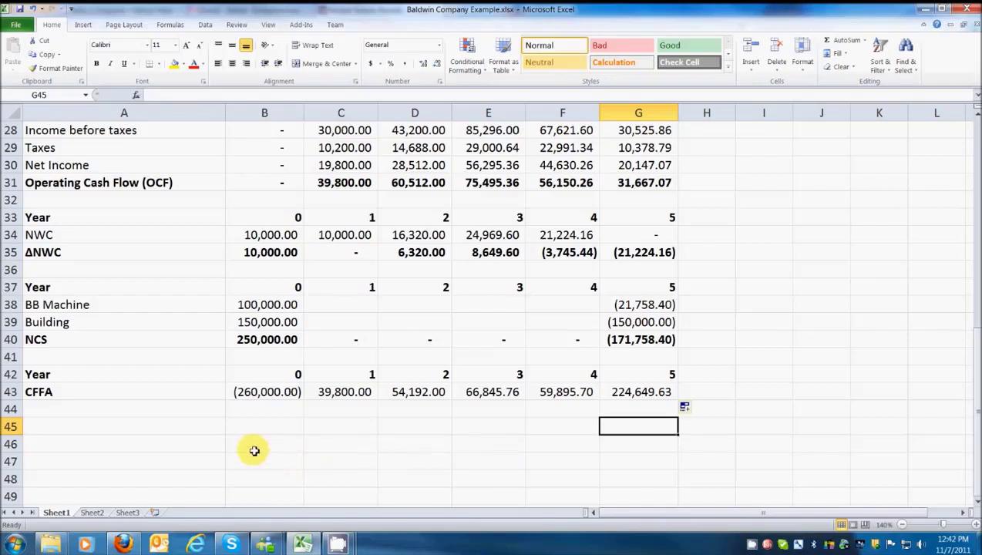
- Bold the CFFA values B43:G43 and add a Net Present Value label in A45
{"action": "left_click_drag", "start_coordinate": [270, 391], "coordinate": [643, 391]}
{"action": "left_click", "coordinate": [96, 63]}
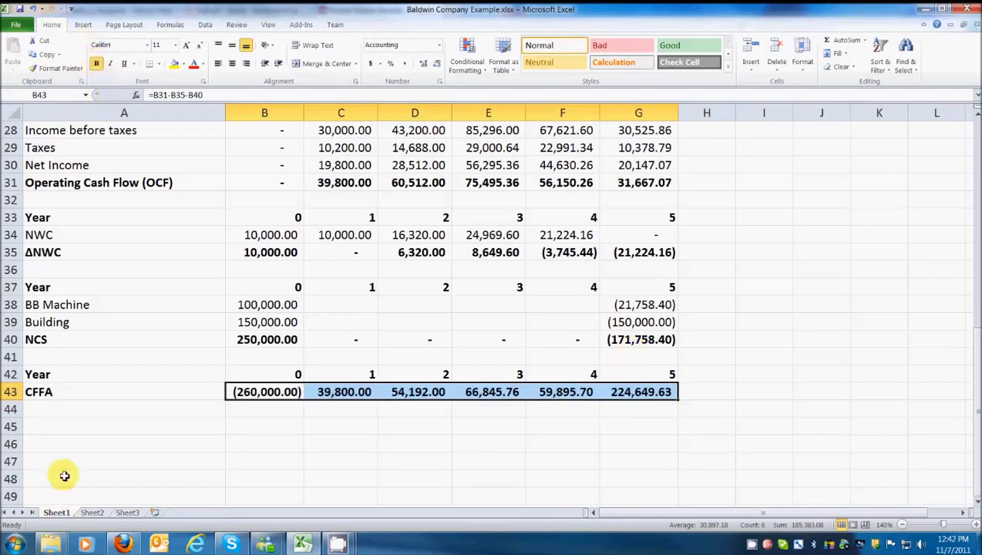
{"action": "left_click", "coordinate": [57, 432]}
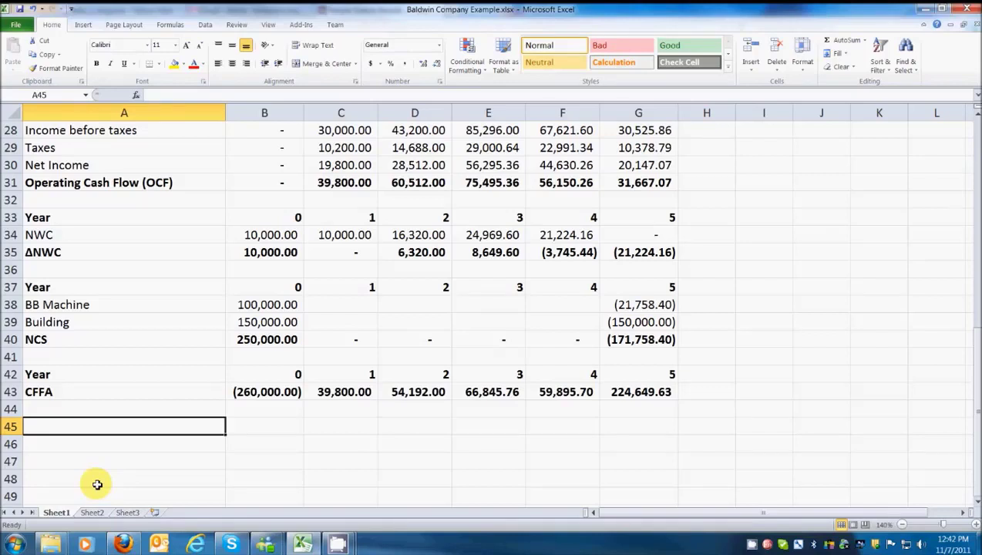
{"action": "type", "text": "Net Present Value"}
{"action": "key", "text": "Return"}
{"action": "key", "text": "Up"}
{"action": "key", "text": "Right"}
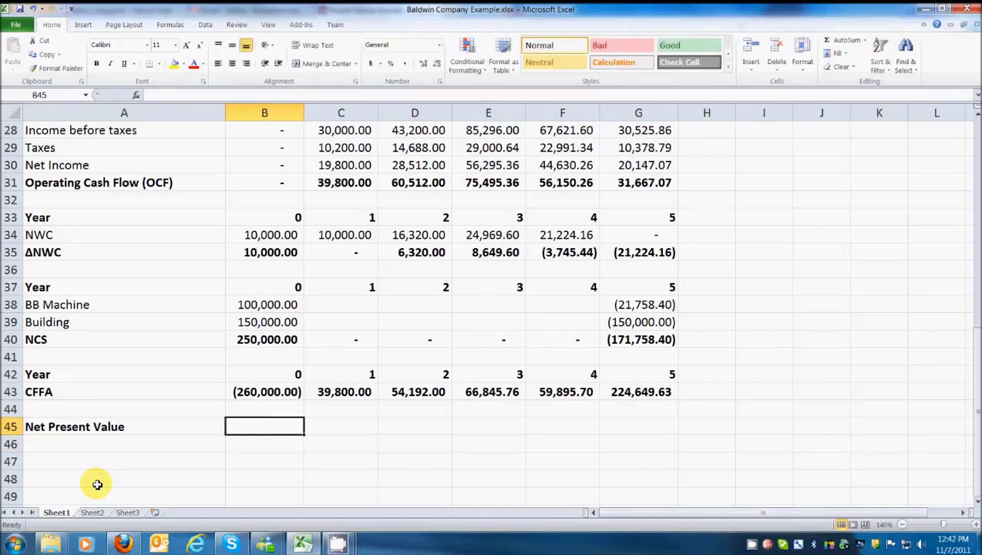
{"action": "type", "text": "=npv"}
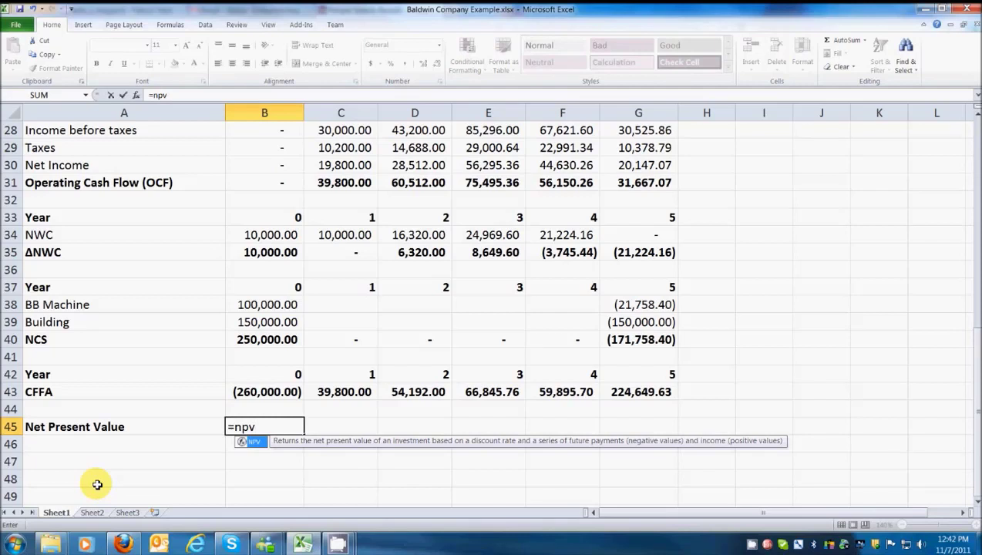
{"action": "key", "text": "BackSpace"}
{"action": "key", "text": "BackSpace"}
{"action": "key", "text": "BackSpace"}
{"action": "key", "text": "BackSpace"}
{"action": "left_click", "coordinate": [232, 497]}
{"action": "left_click", "coordinate": [254, 427]}
{"action": "scroll", "coordinate": [393, 307], "scroll_direction": "up", "scroll_amount": 9}
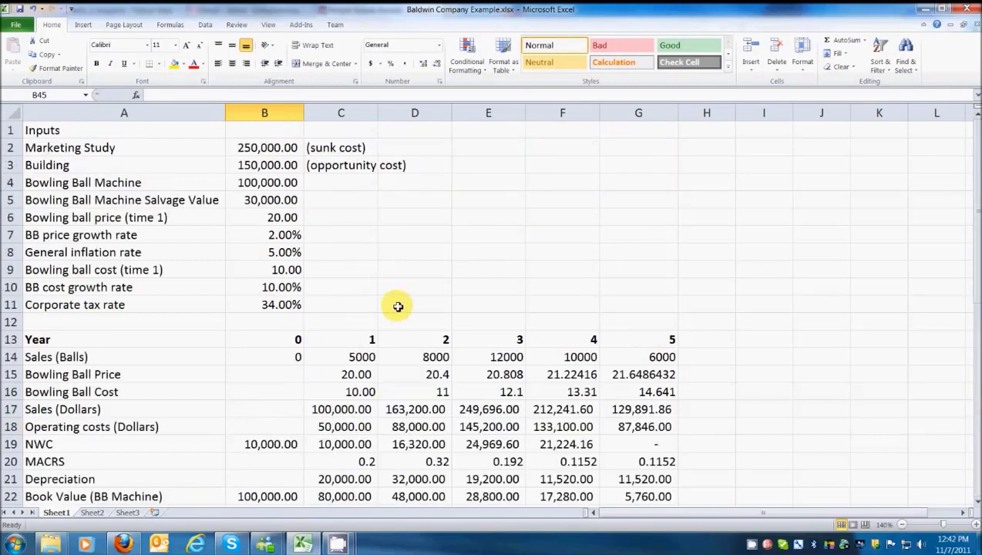
{"action": "scroll", "coordinate": [396, 305], "scroll_direction": "down", "scroll_amount": 1}
{"action": "scroll", "coordinate": [393, 301], "scroll_direction": "down", "scroll_amount": 10}
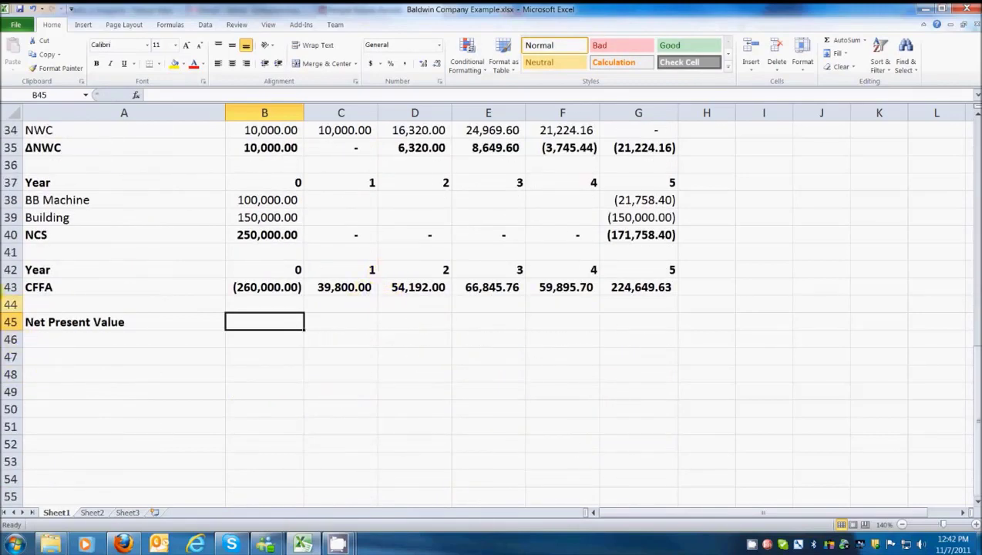
- Insert a Discount rate row above Net Present Value with a rate of 10% (percent format)
{"action": "right_click", "coordinate": [10, 305]}
{"action": "left_click", "coordinate": [46, 390]}
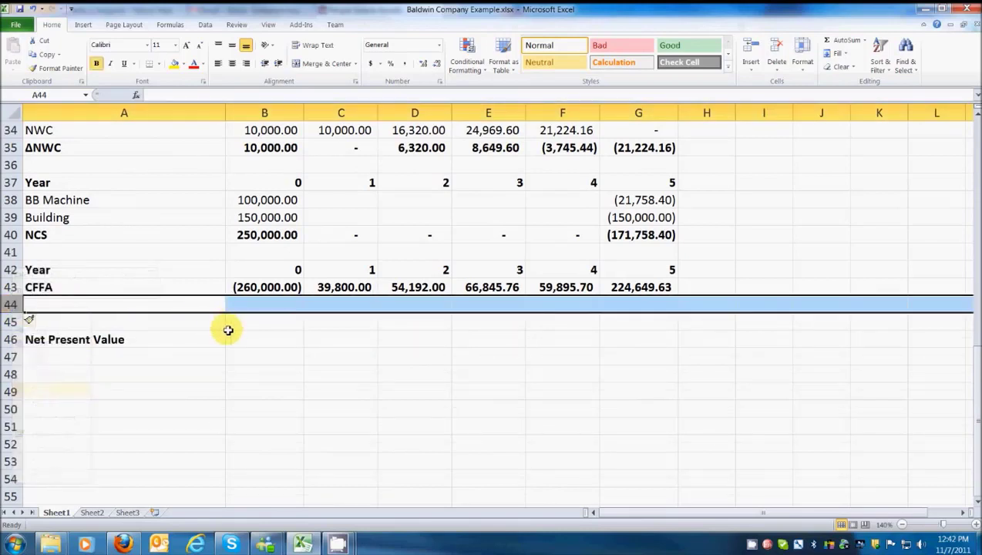
{"action": "left_click", "coordinate": [150, 321]}
{"action": "type", "text": "Discount rate"}
{"action": "key", "text": "Tab"}
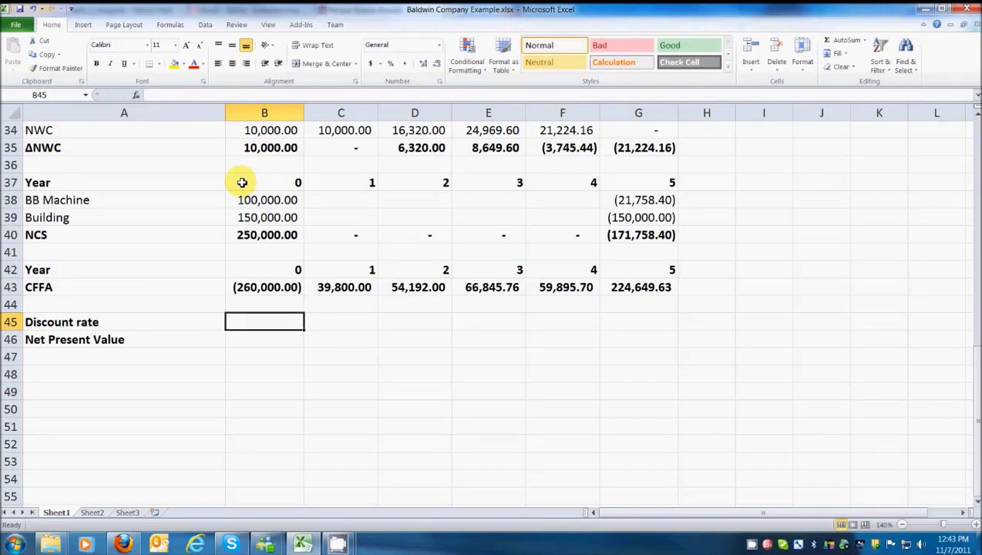
{"action": "type", "text": ".10"}
{"action": "key", "text": "Return"}
{"action": "key", "text": "Up"}
{"action": "key", "text": "Right"}
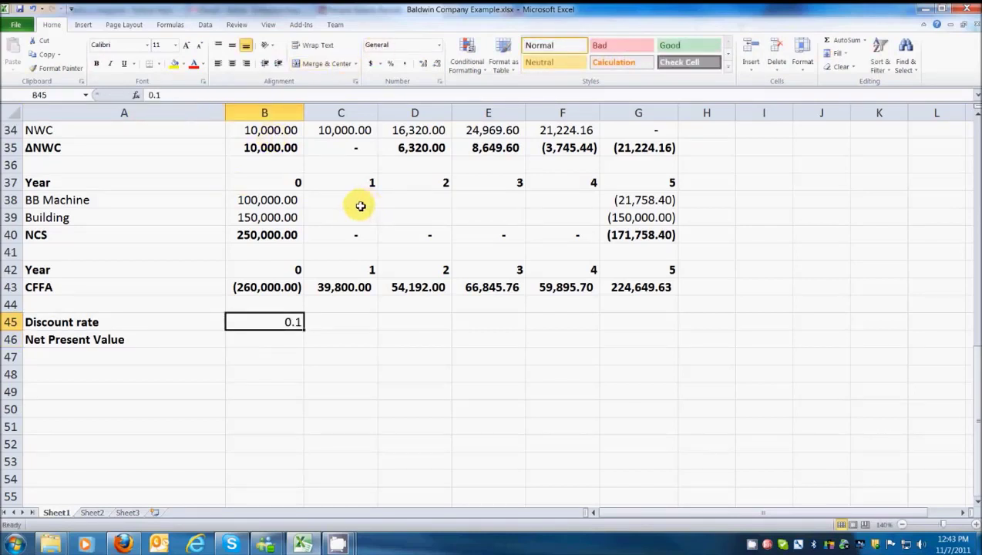
{"action": "left_click", "coordinate": [391, 63]}
{"action": "left_click", "coordinate": [268, 339]}
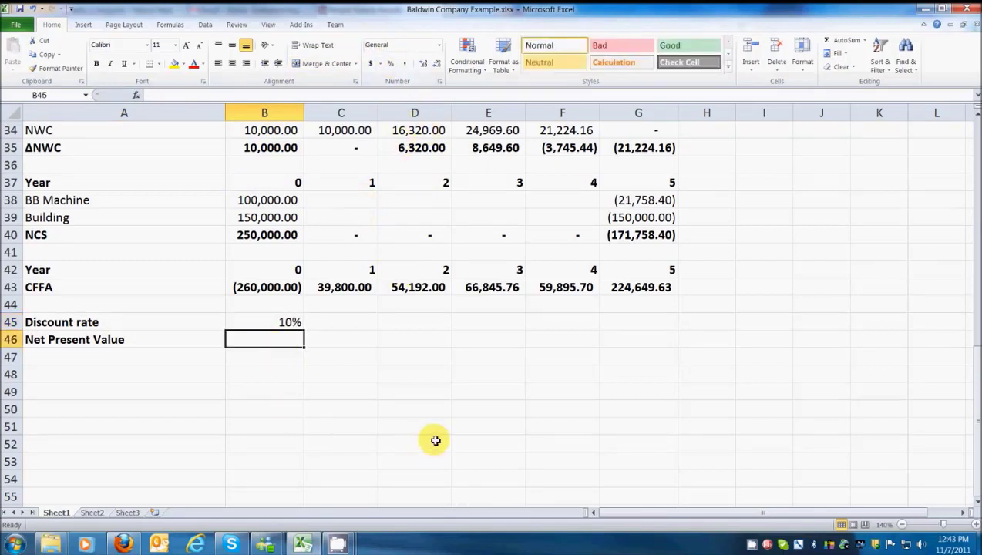
- Enter =NPV(B45,C43:G43)+B43 in B46 to get a Net Present Value of 51,590.11
{"action": "type", "text": "="}
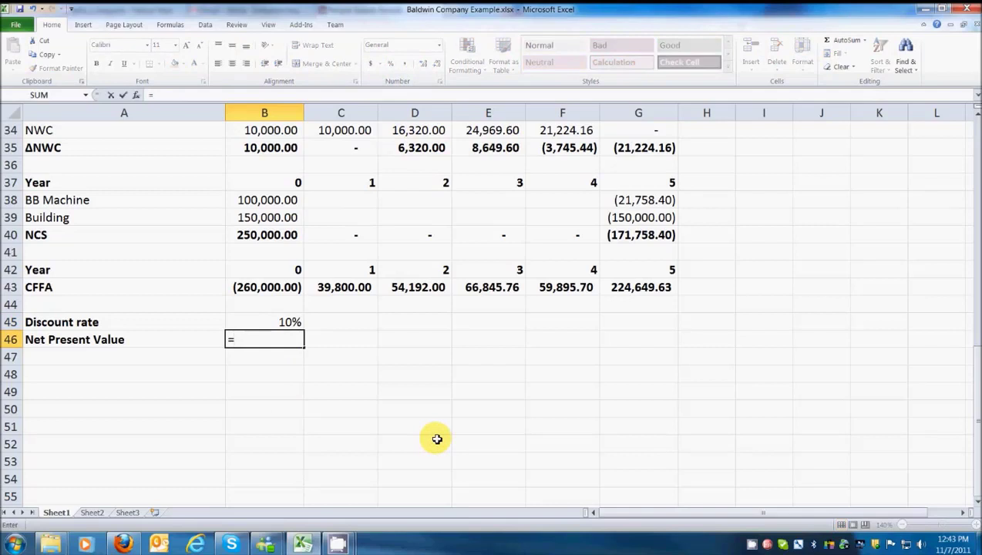
{"action": "type", "text": "npv("}
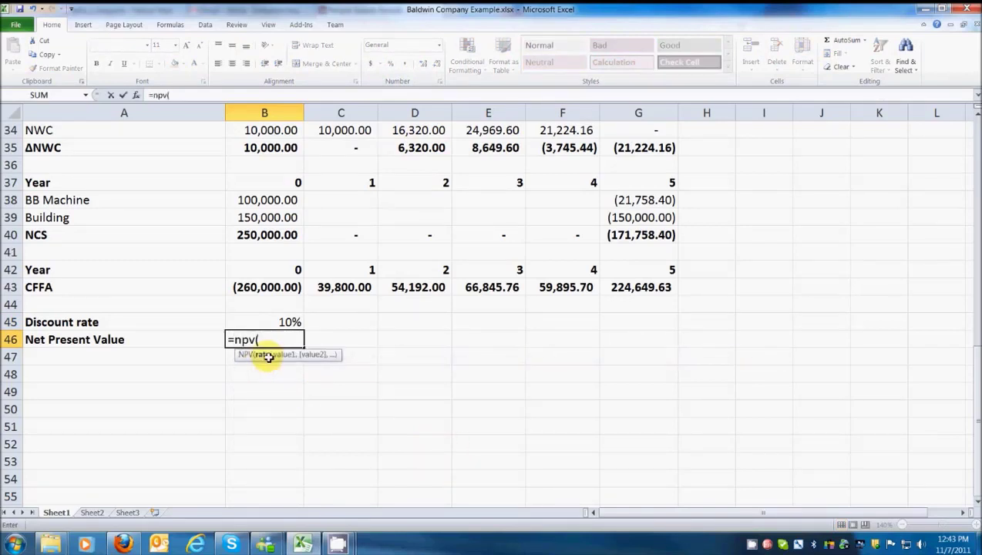
{"action": "left_click", "coordinate": [290, 322]}
{"action": "type", "text": ","}
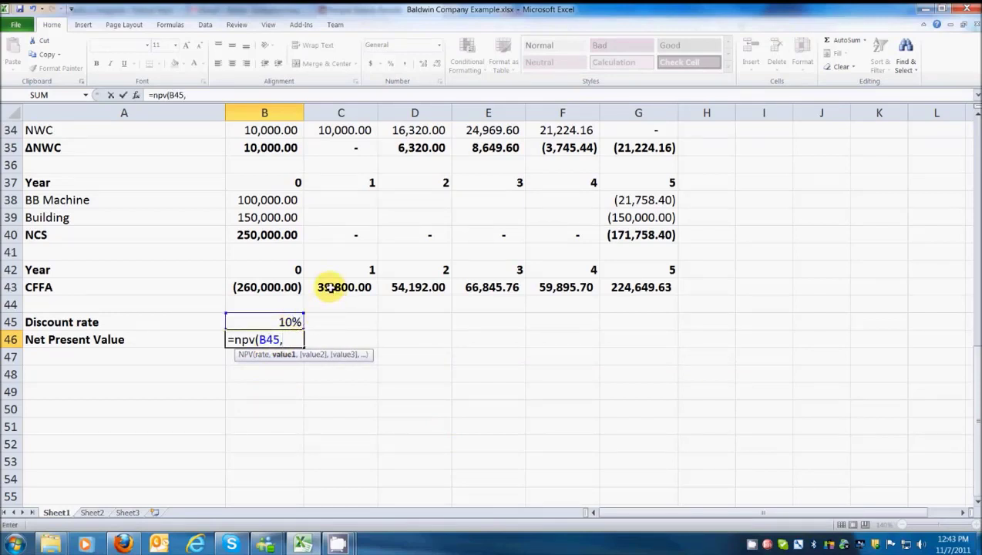
{"action": "left_click_drag", "start_coordinate": [330, 287], "coordinate": [638, 291]}
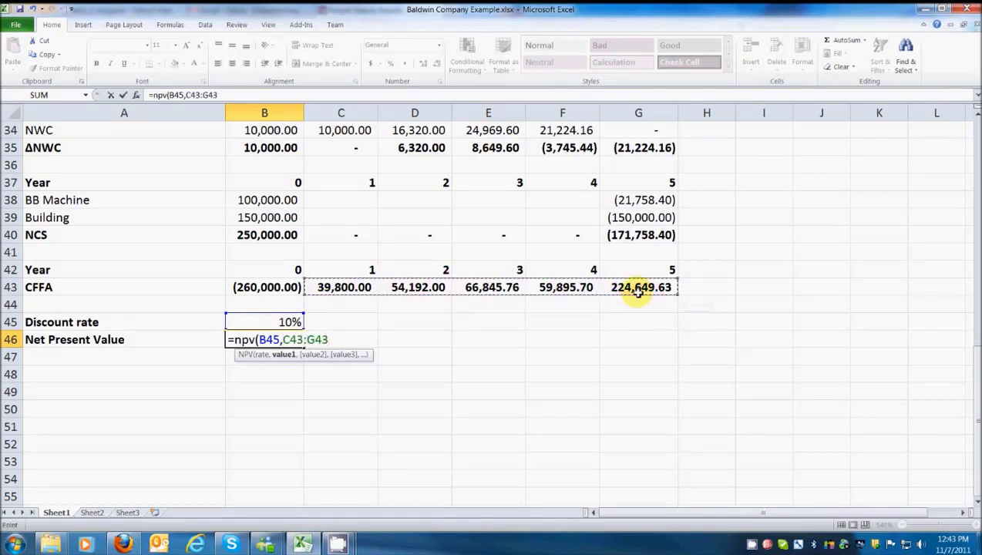
{"action": "type", "text": ")"}
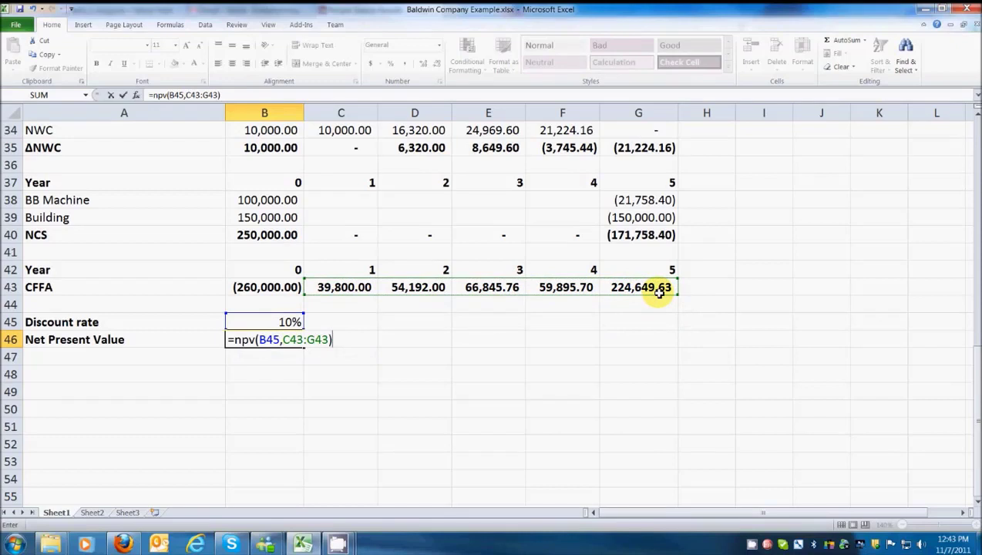
{"action": "type", "text": "+"}
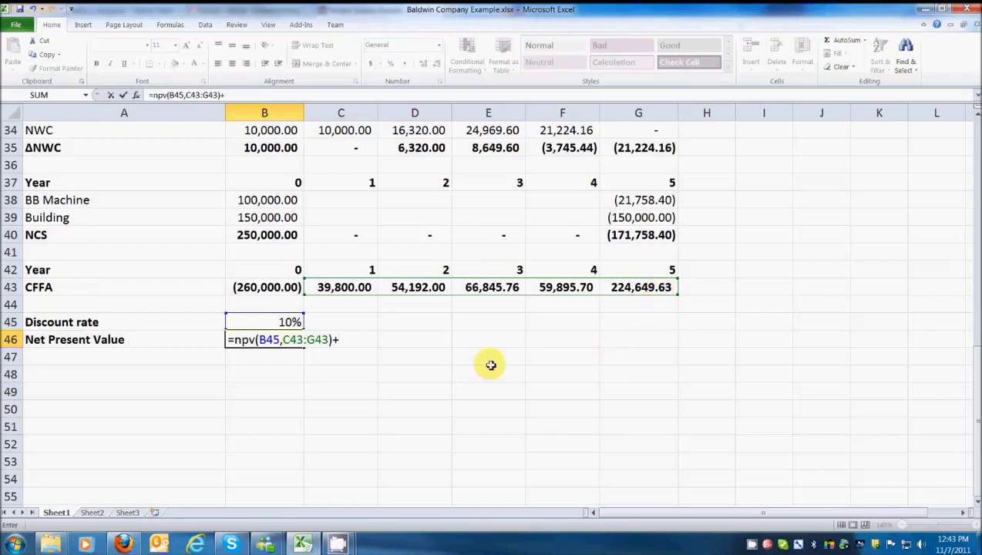
{"action": "left_click", "coordinate": [252, 287]}
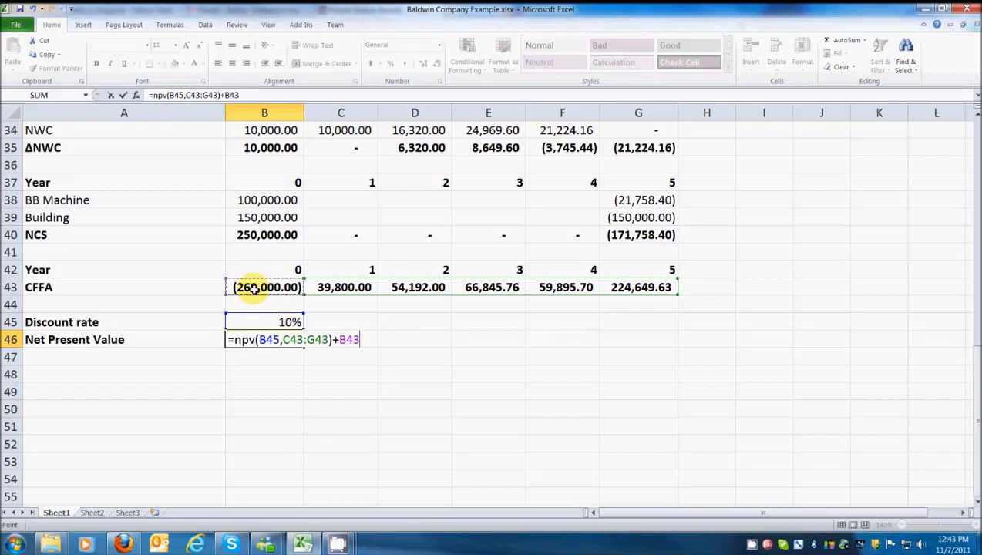
{"action": "key", "text": "Return"}
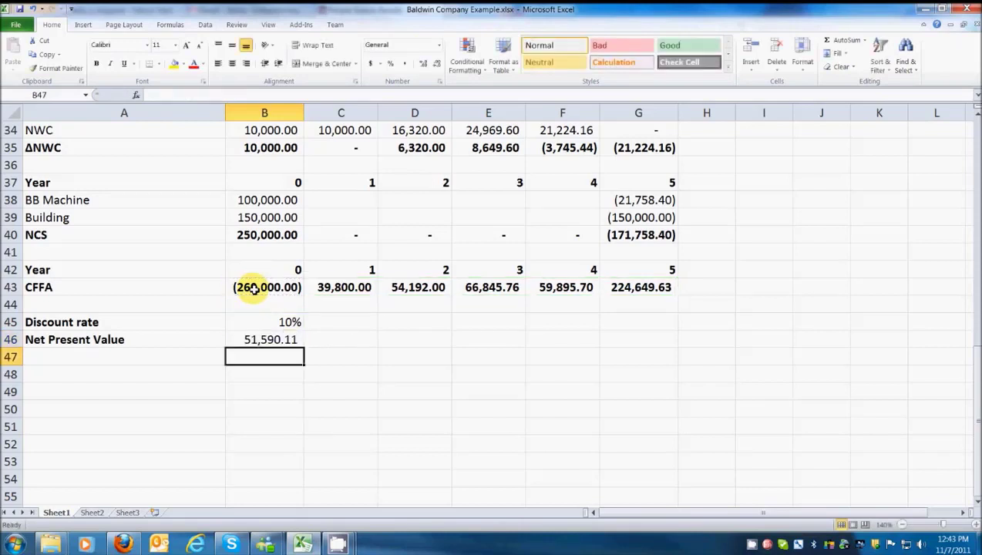
{"action": "key", "text": "Up"}
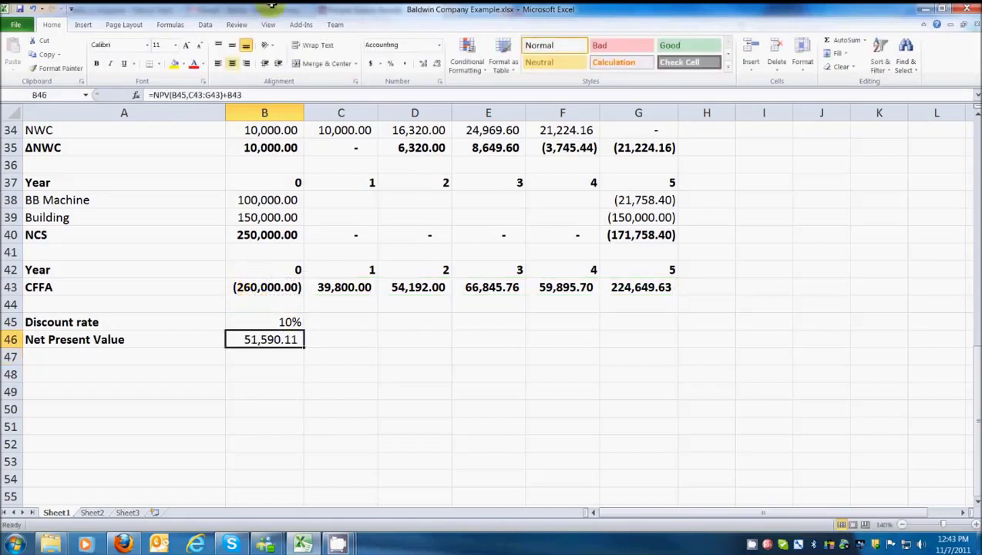
- Bold the NPV result, then test a 15% discount rate and restore it to 10%
{"action": "left_click", "coordinate": [96, 63]}
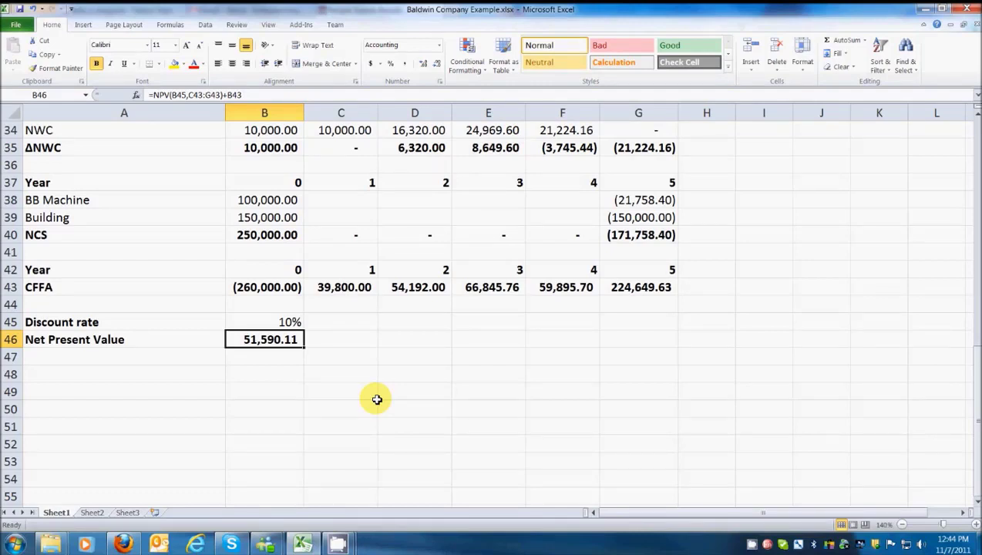
{"action": "key", "text": "Up"}
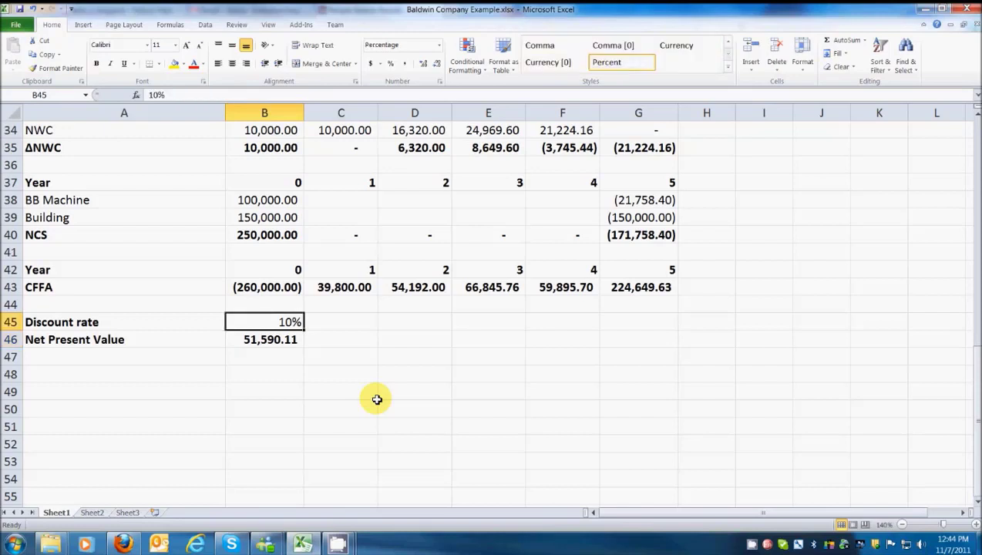
{"action": "type", "text": "15"}
{"action": "key", "text": "Return"}
{"action": "key", "text": "Up"}
{"action": "type", "text": "10"}
{"action": "key", "text": "Return"}
- Bold the Inputs heading in cell A1 at the top of the sheet
{"action": "left_click", "coordinate": [80, 372]}
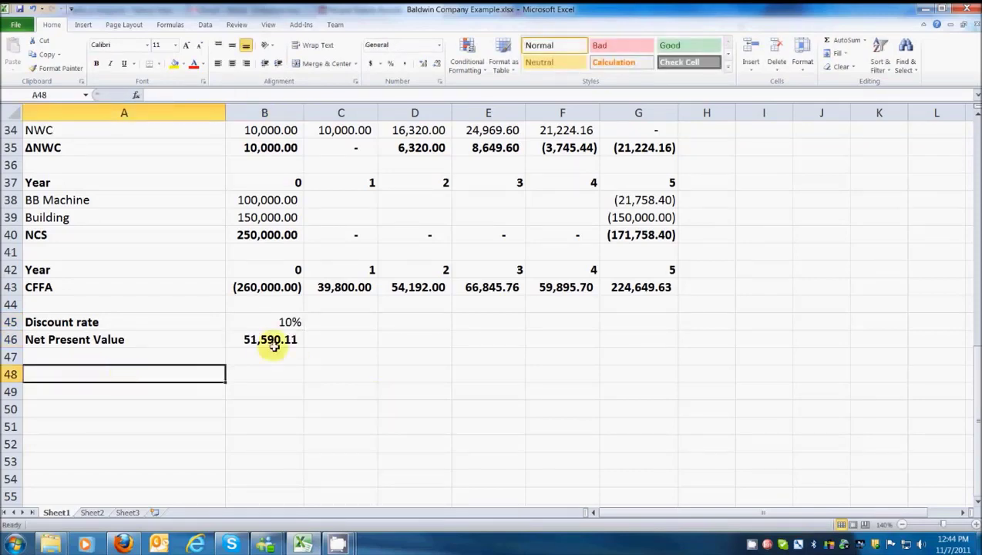
{"action": "scroll", "coordinate": [362, 277], "scroll_direction": "up", "scroll_amount": 1}
{"action": "scroll", "coordinate": [362, 277], "scroll_direction": "up", "scroll_amount": 3}
{"action": "scroll", "coordinate": [362, 277], "scroll_direction": "up", "scroll_amount": 2}
{"action": "scroll", "coordinate": [369, 246], "scroll_direction": "up", "scroll_amount": 1}
{"action": "scroll", "coordinate": [374, 241], "scroll_direction": "up", "scroll_amount": 4}
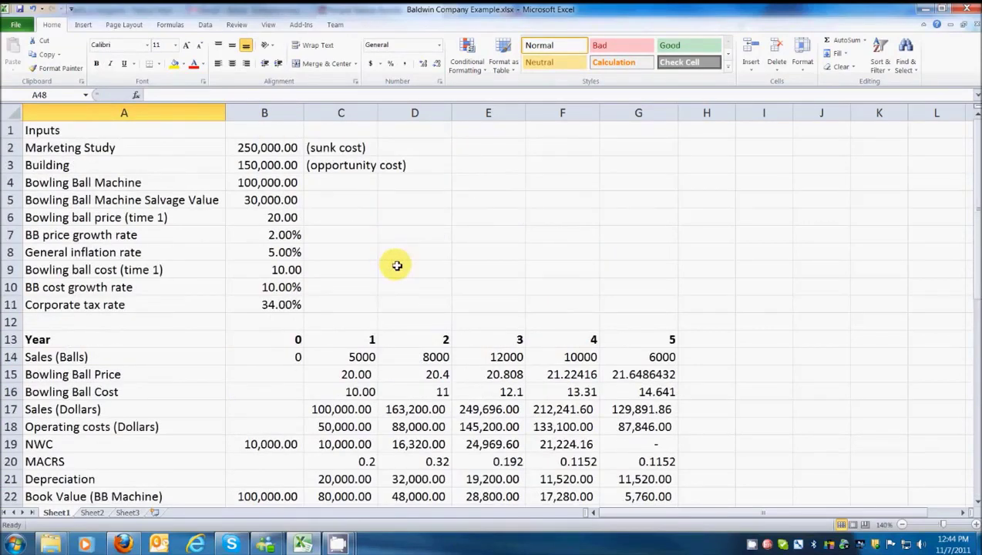
{"action": "left_click", "coordinate": [61, 129]}
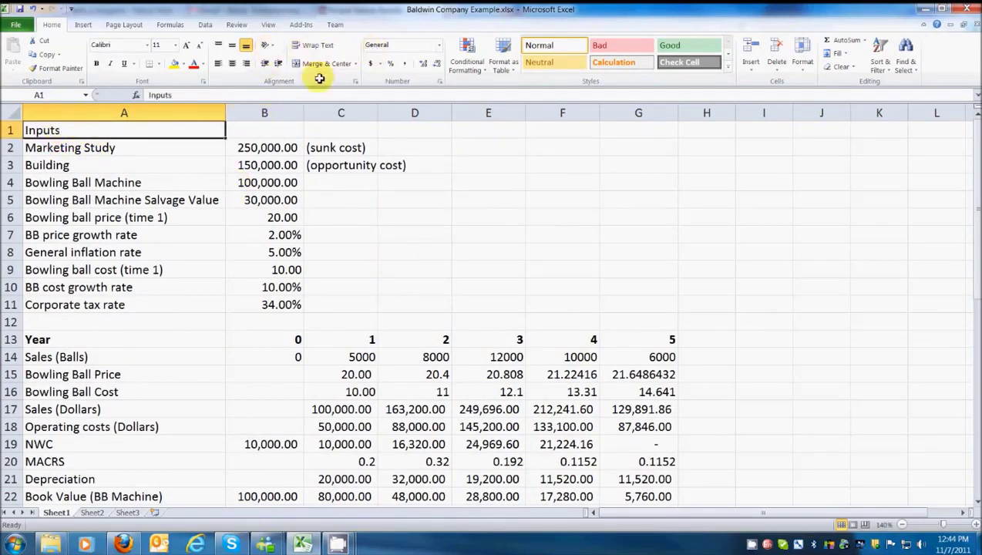
{"action": "left_click", "coordinate": [96, 64]}
{"action": "scroll", "coordinate": [283, 202], "scroll_direction": "down", "scroll_amount": 4}
{"action": "scroll", "coordinate": [284, 202], "scroll_direction": "down", "scroll_amount": 1}
{"action": "scroll", "coordinate": [286, 206], "scroll_direction": "down", "scroll_amount": 1}
{"action": "scroll", "coordinate": [286, 212], "scroll_direction": "down", "scroll_amount": 2}
{"action": "scroll", "coordinate": [287, 220], "scroll_direction": "down", "scroll_amount": 1}
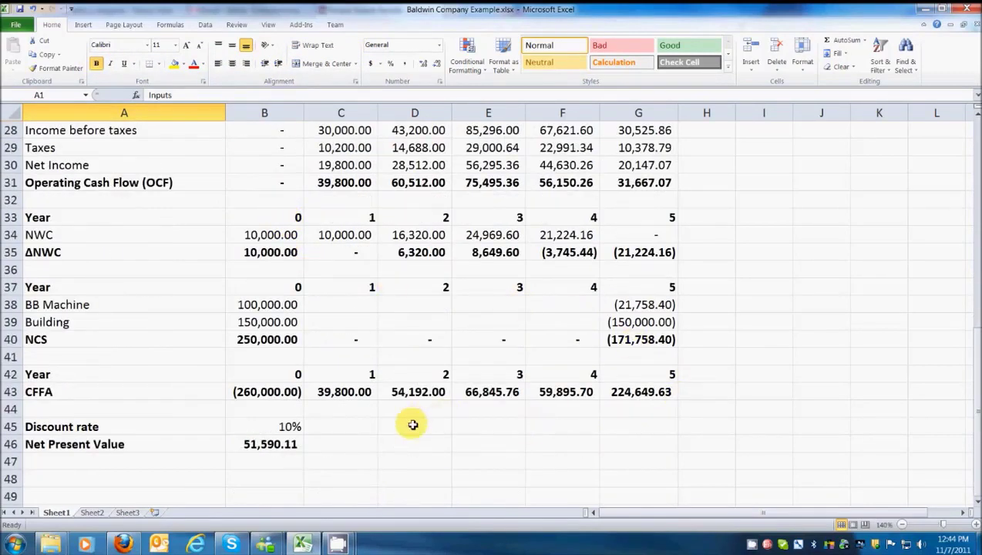
{"action": "scroll", "coordinate": [350, 412], "scroll_direction": "up", "scroll_amount": 2}
{"action": "scroll", "coordinate": [355, 405], "scroll_direction": "up", "scroll_amount": 5}
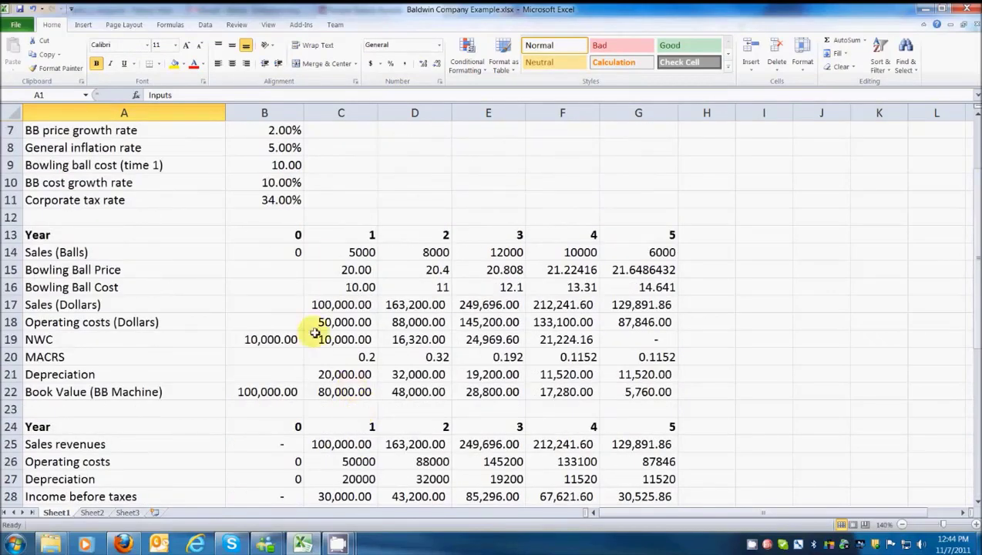
{"action": "scroll", "coordinate": [312, 330], "scroll_direction": "up", "scroll_amount": 2}
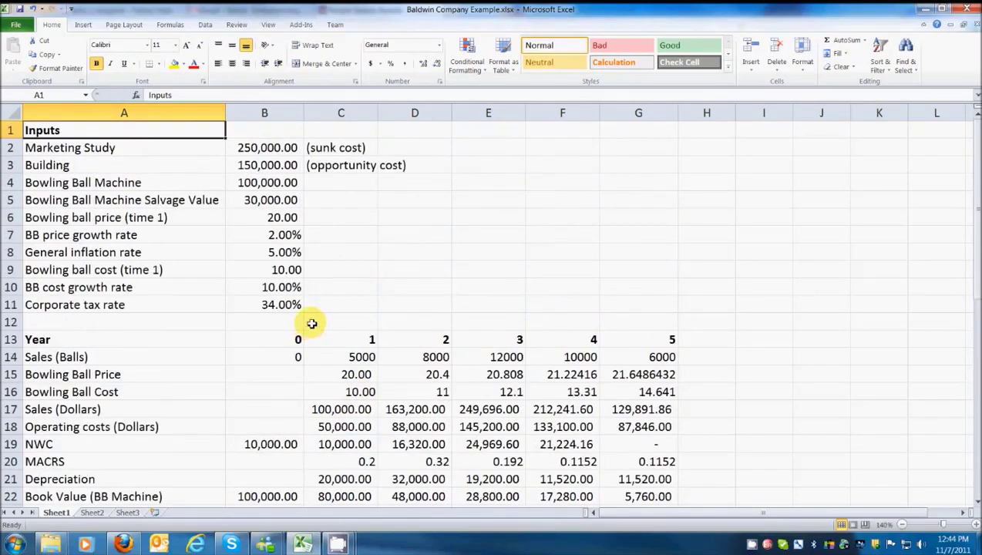